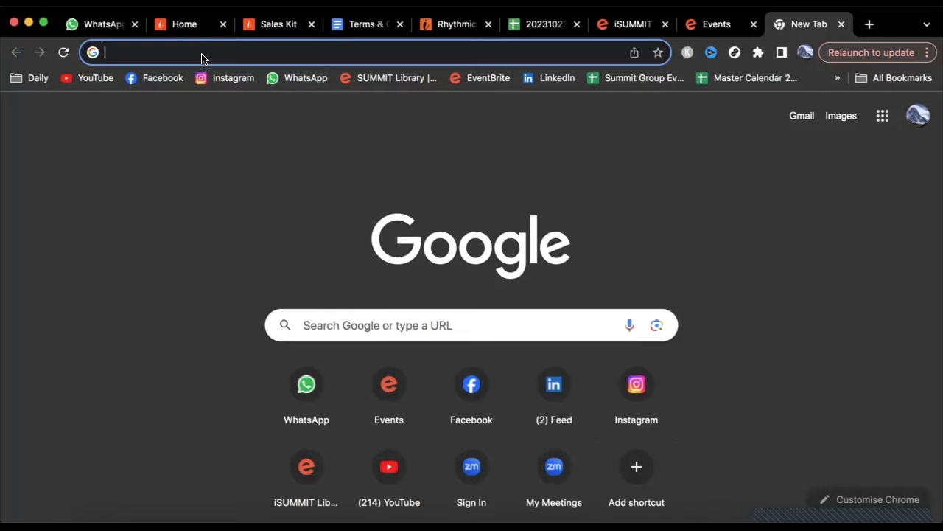
Open the Eventbrite organizer events page and start creating a new event from scratch
{"action": "left_click", "coordinate": [203, 58]}
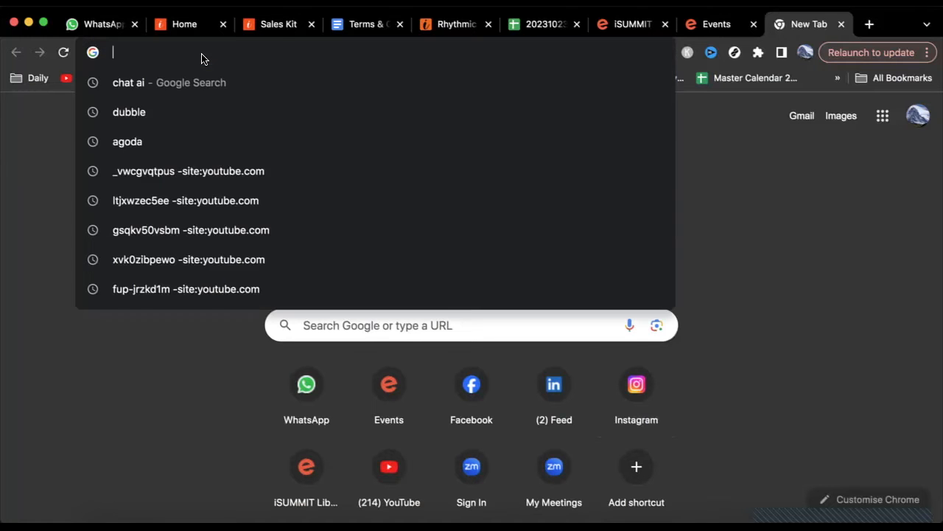
{"action": "type", "text": "event"}
{"action": "key", "text": "Return"}
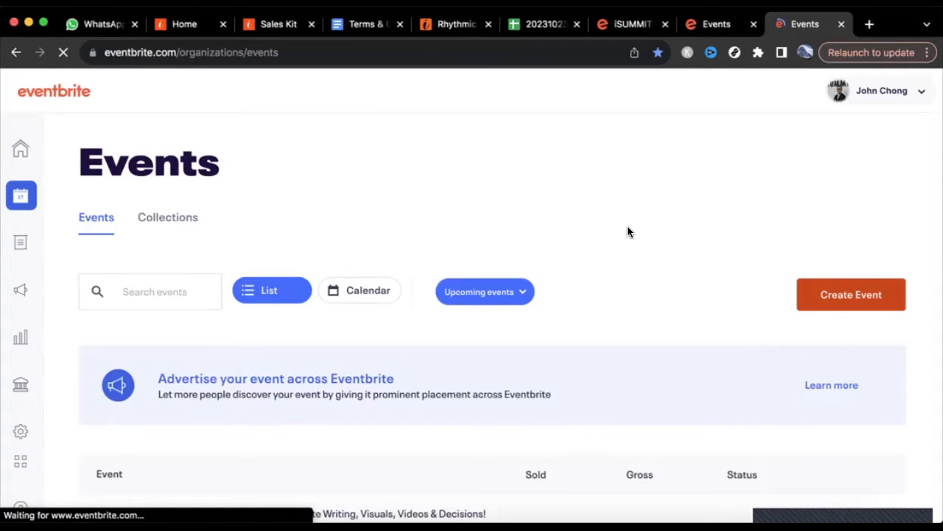
{"action": "left_click", "coordinate": [849, 300]}
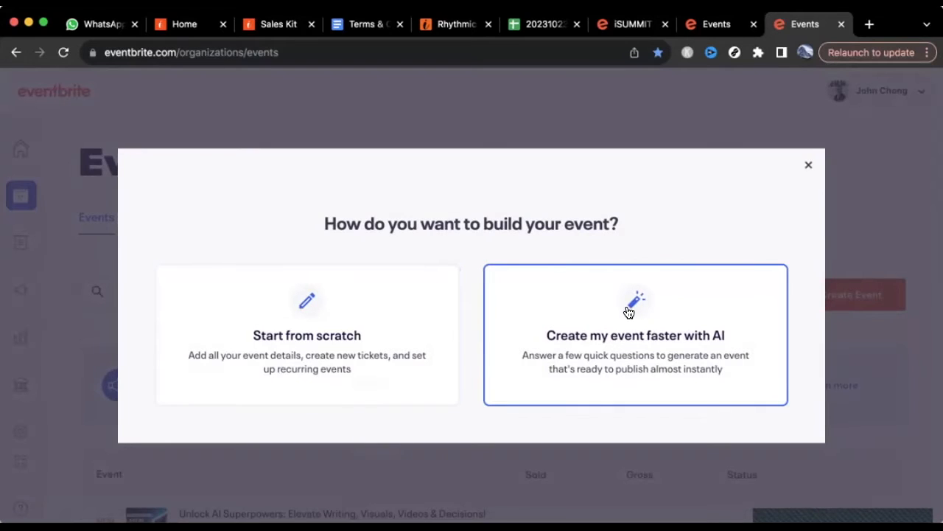
{"action": "left_click", "coordinate": [302, 306]}
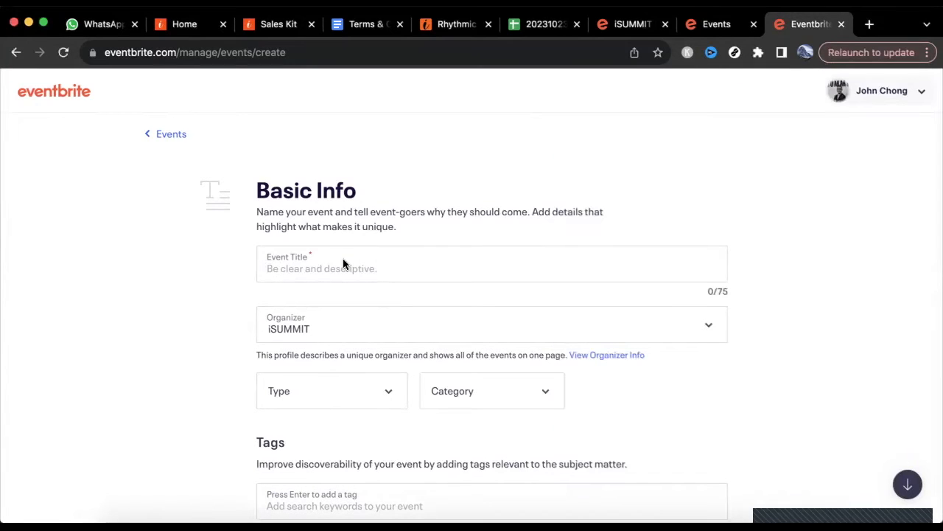
Title the event "Master Resilience: Triumph Over Trauma" and classify it as Seminar or Talk, Health & Wellness, Mental health
{"action": "left_click", "coordinate": [327, 270]}
{"action": "type", "text": "Master Resilience: Triumph Over Trauma"}
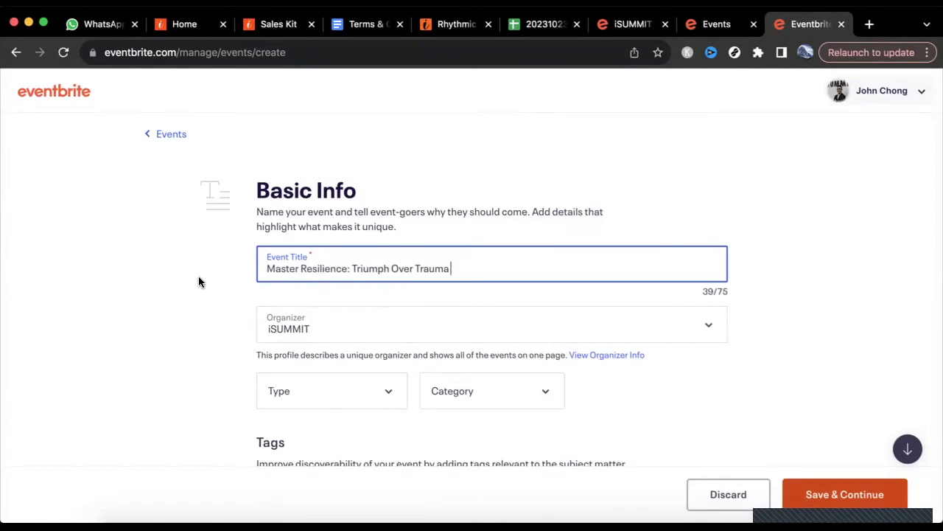
{"action": "scroll", "coordinate": [198, 282], "scroll_direction": "down", "scroll_amount": 2}
{"action": "scroll", "coordinate": [199, 280], "scroll_direction": "up", "scroll_amount": 1}
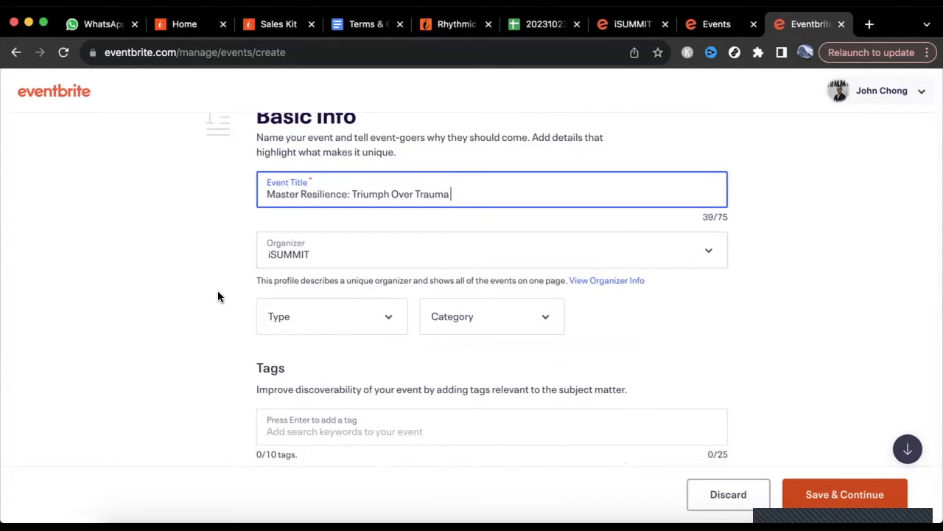
{"action": "scroll", "coordinate": [219, 295], "scroll_direction": "down", "scroll_amount": 1}
{"action": "left_click", "coordinate": [388, 259]}
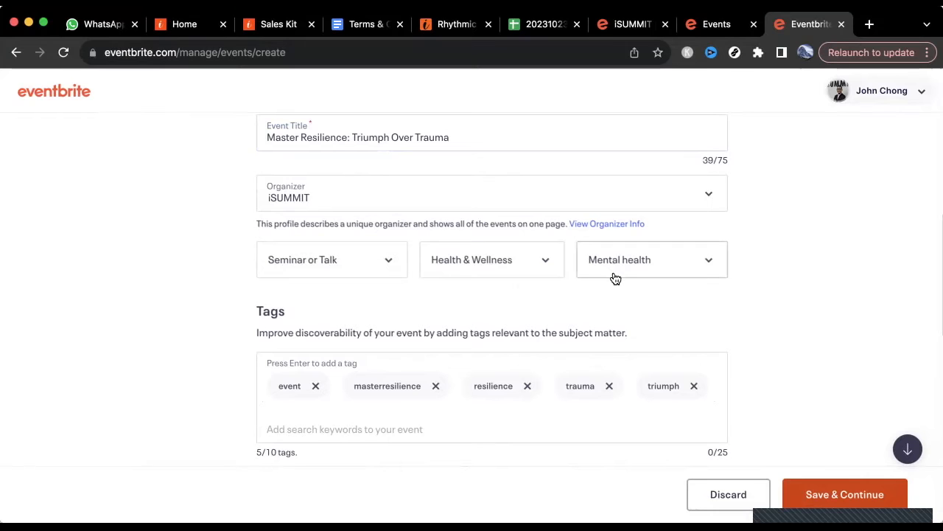
Add the suggested tags free and online_event to the event's search keywords
{"action": "scroll", "coordinate": [617, 288], "scroll_direction": "down", "scroll_amount": 5}
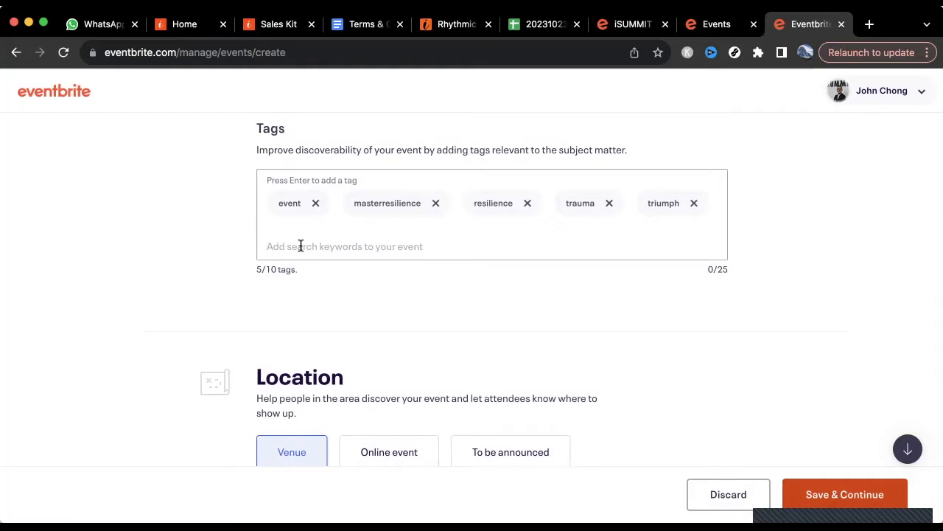
{"action": "scroll", "coordinate": [158, 307], "scroll_direction": "down", "scroll_amount": 1}
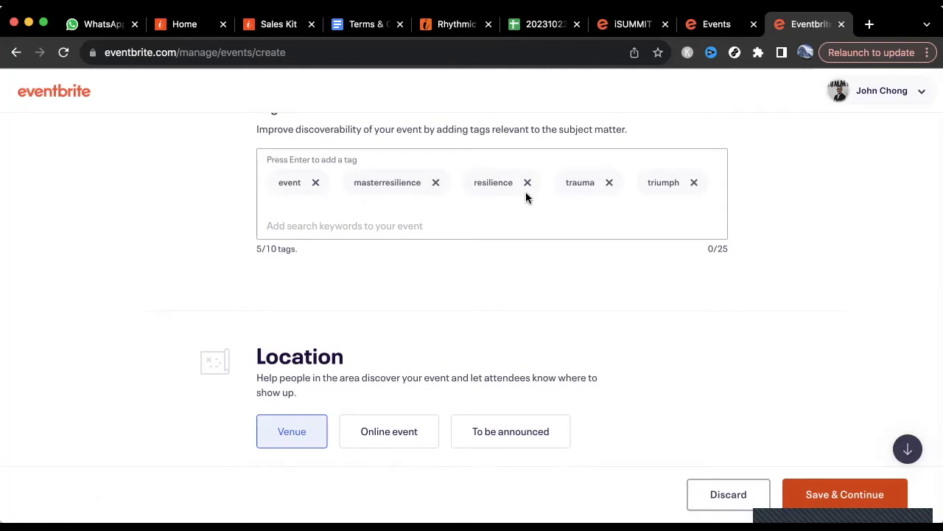
{"action": "left_click", "coordinate": [299, 223]}
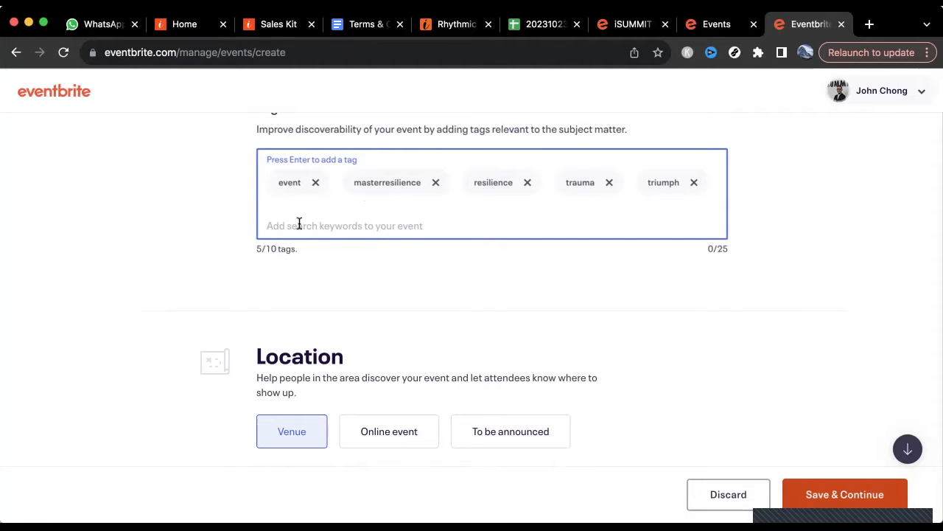
{"action": "type", "text": "#"}
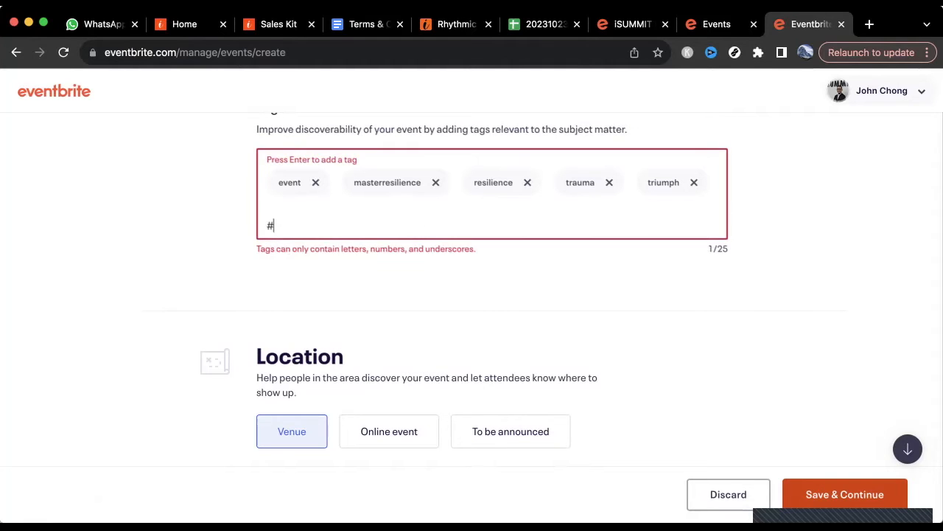
{"action": "key", "text": "BackSpace"}
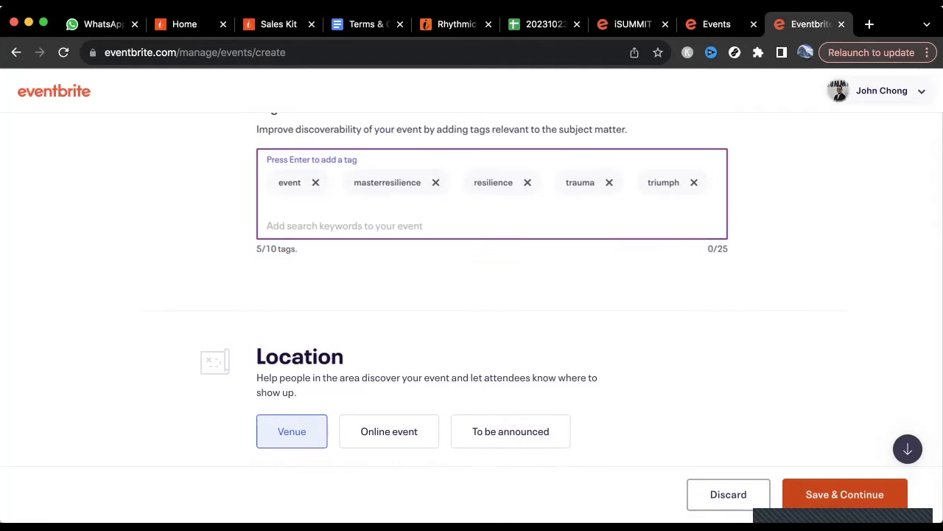
{"action": "type", "text": "free"}
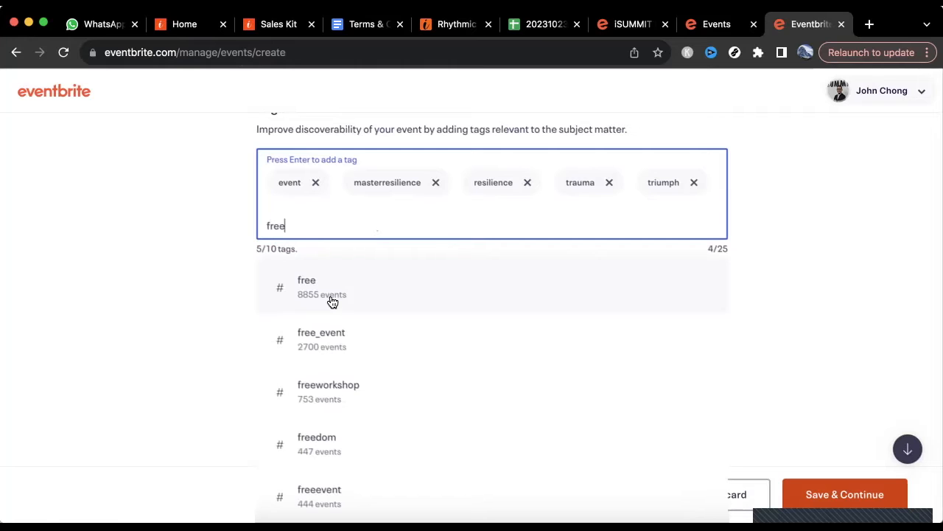
{"action": "left_click", "coordinate": [333, 298]}
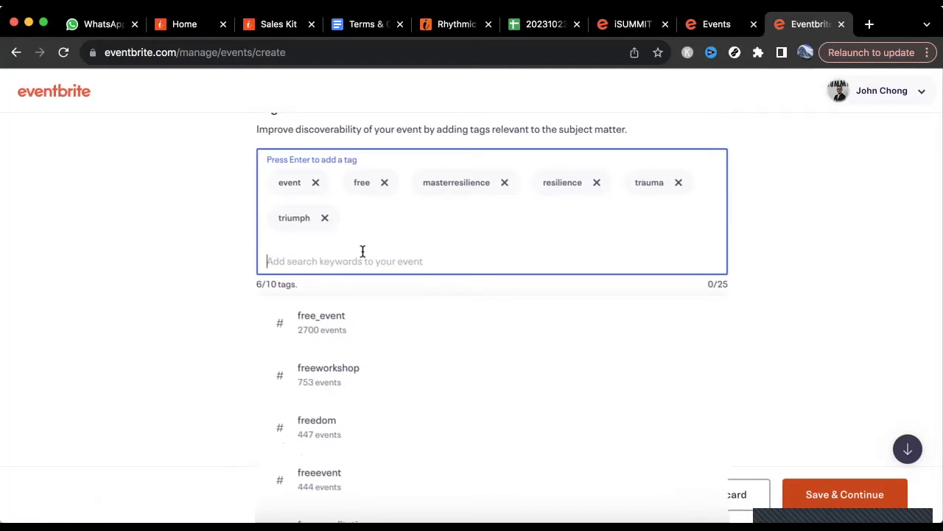
{"action": "type", "text": "online"}
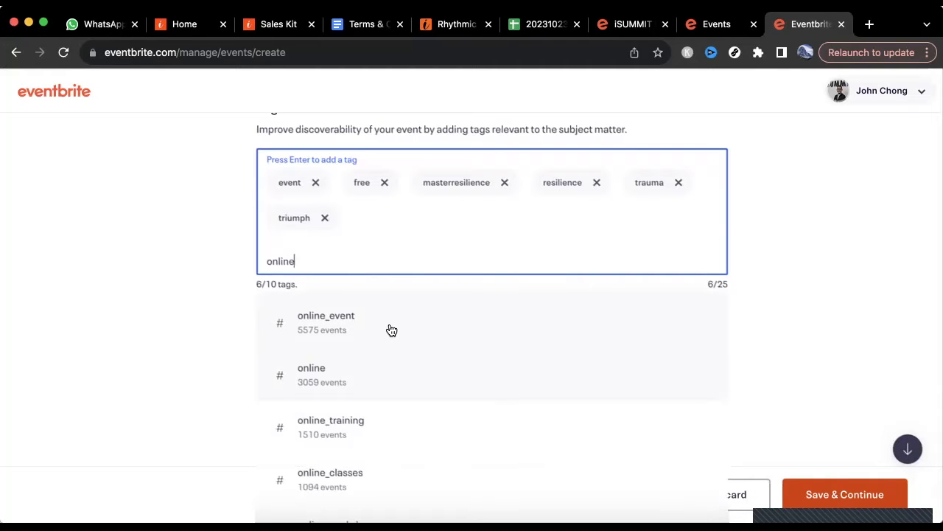
{"action": "left_click", "coordinate": [389, 326]}
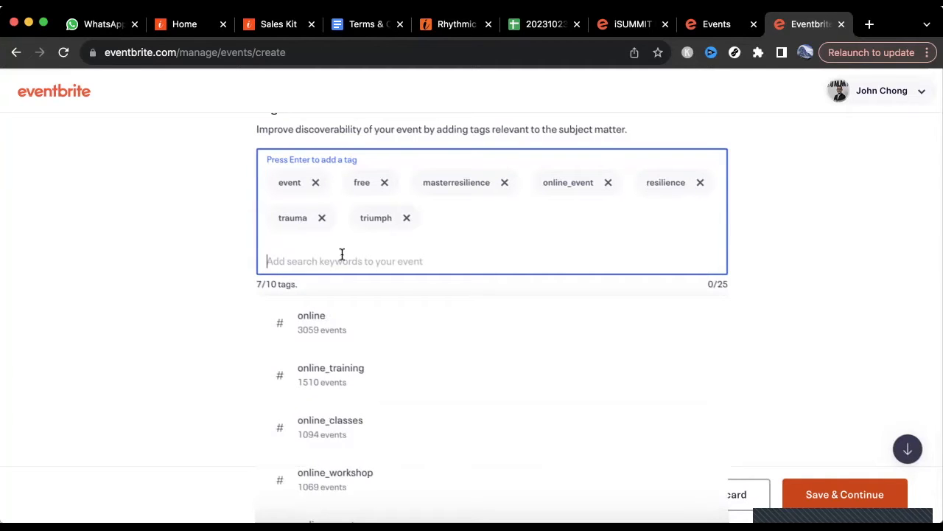
Add the suggested tags mentalhealth, things_to_do and stress to the event's search keywords
{"action": "type", "text": "#"}
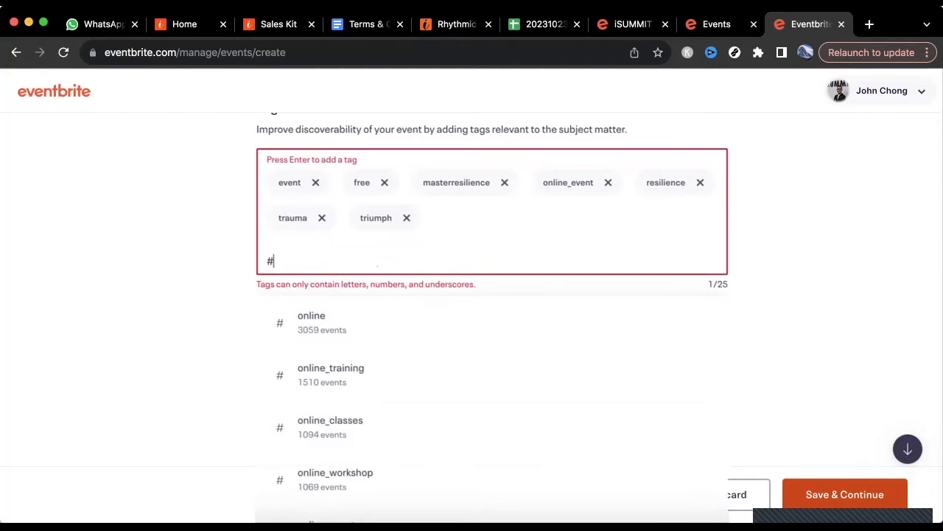
{"action": "type", "text": "mentalhealth"}
{"action": "left_click", "coordinate": [270, 263]}
{"action": "key", "text": "BackSpace"}
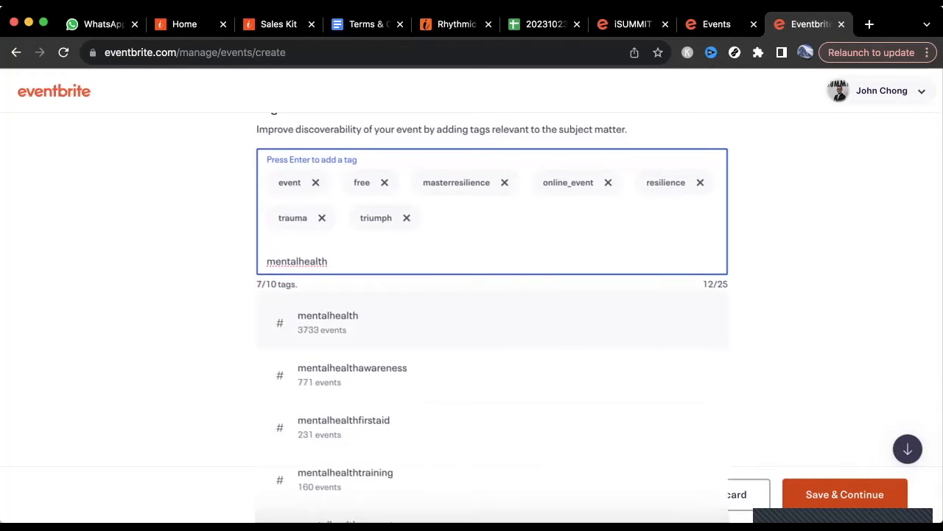
{"action": "left_click", "coordinate": [374, 328]}
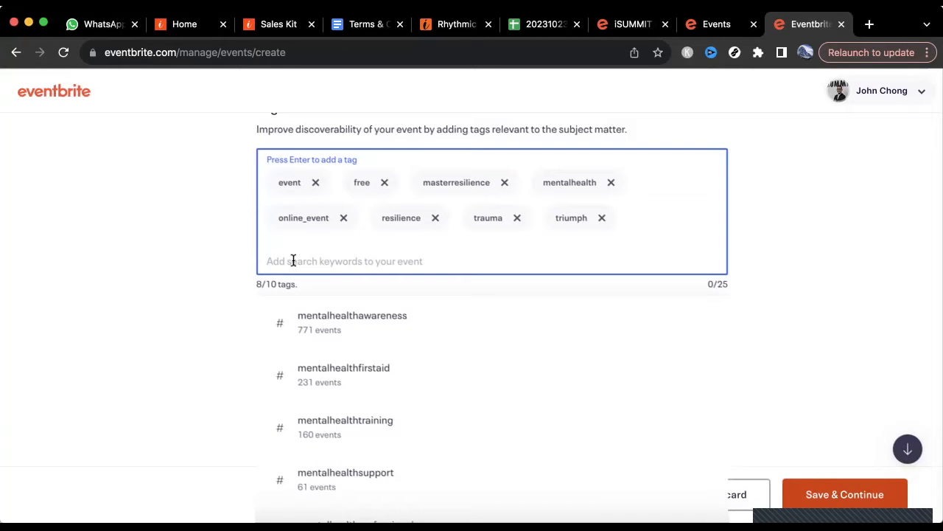
{"action": "type", "text": "things"}
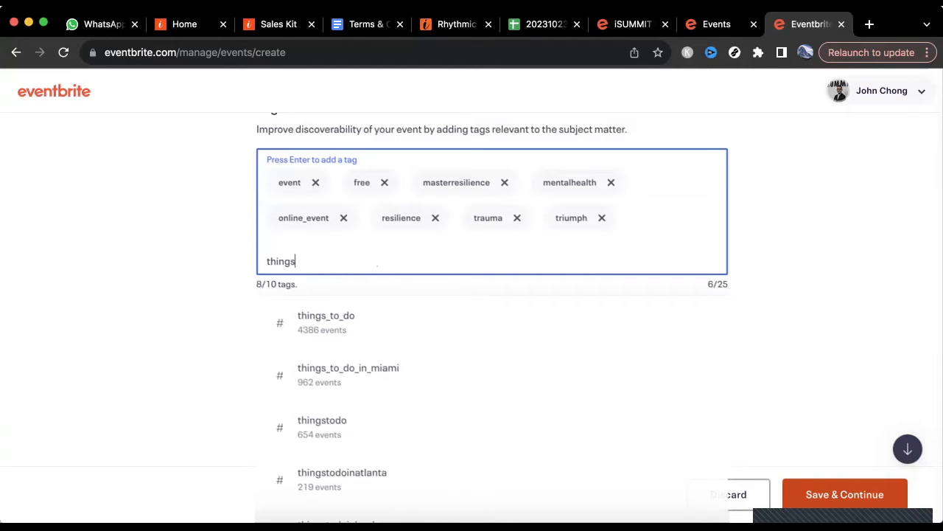
{"action": "left_click", "coordinate": [335, 336]}
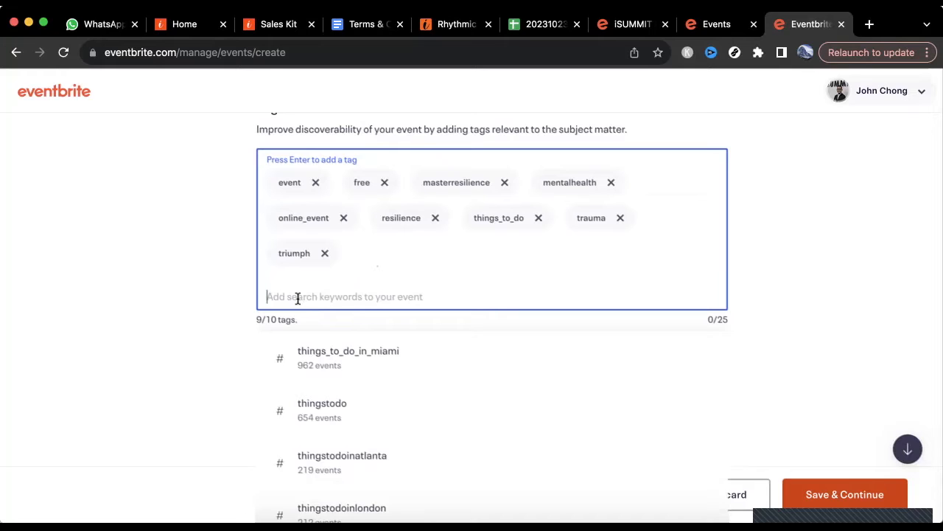
{"action": "type", "text": "stress"}
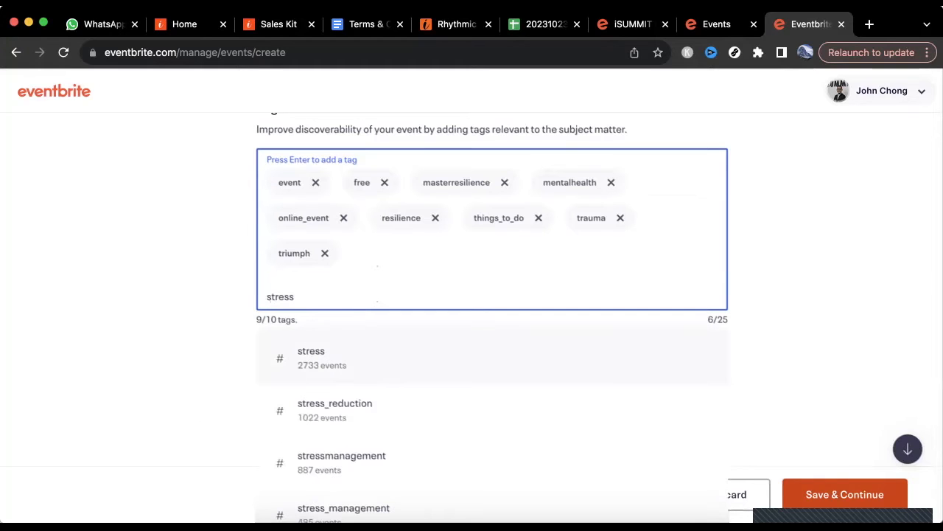
{"action": "left_click", "coordinate": [338, 375]}
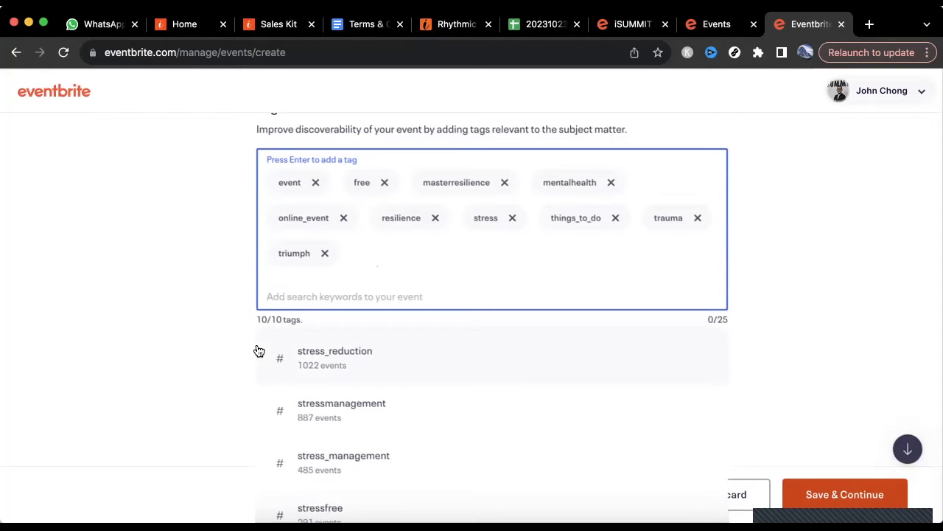
{"action": "left_click", "coordinate": [216, 389]}
Set the event's location type to Online event
{"action": "scroll", "coordinate": [257, 394], "scroll_direction": "down", "scroll_amount": 5}
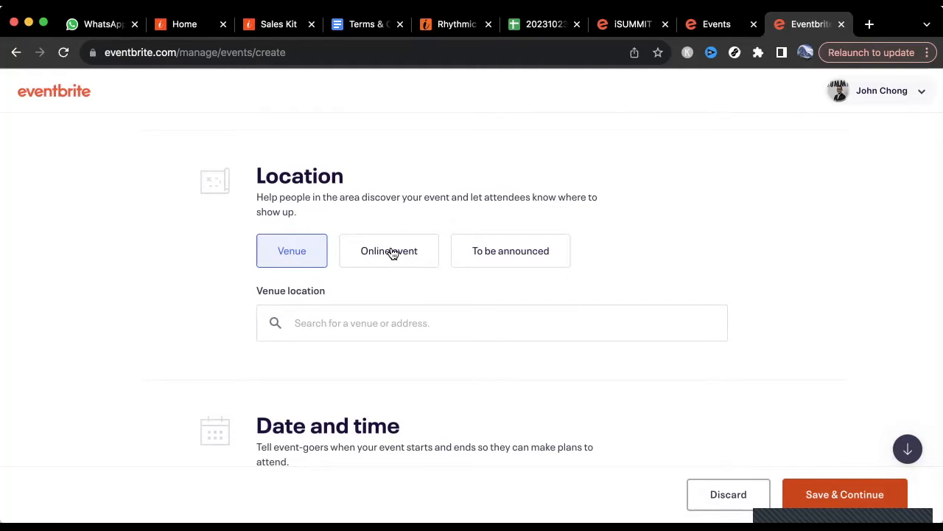
{"action": "left_click", "coordinate": [380, 254]}
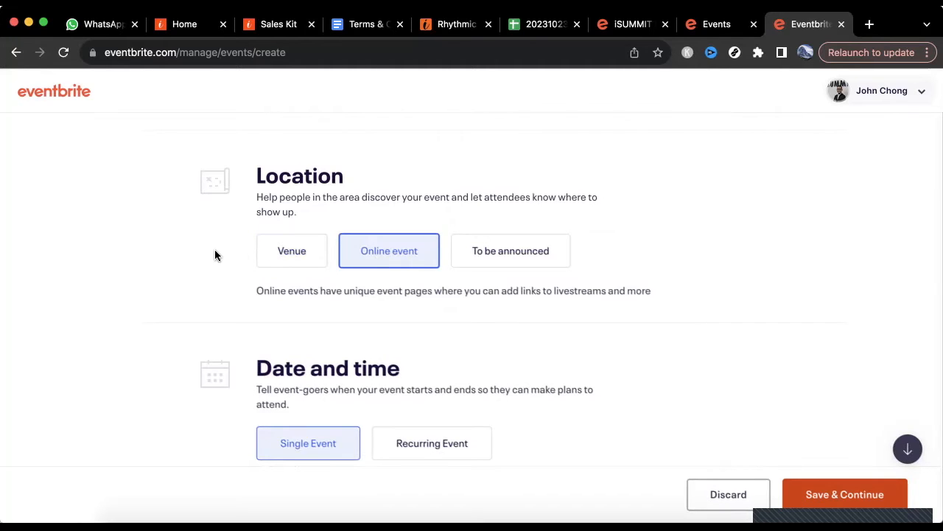
Set the single event's start date to 11/23/2023 and its start time to 8:00 PM
{"action": "scroll", "coordinate": [215, 255], "scroll_direction": "down", "scroll_amount": 3}
{"action": "scroll", "coordinate": [216, 255], "scroll_direction": "down", "scroll_amount": 2}
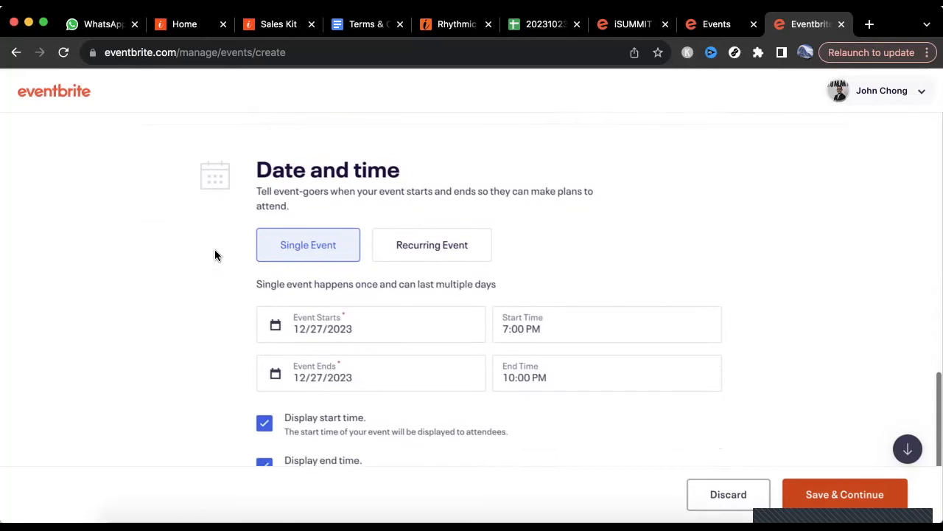
{"action": "scroll", "coordinate": [215, 255], "scroll_direction": "down", "scroll_amount": 2}
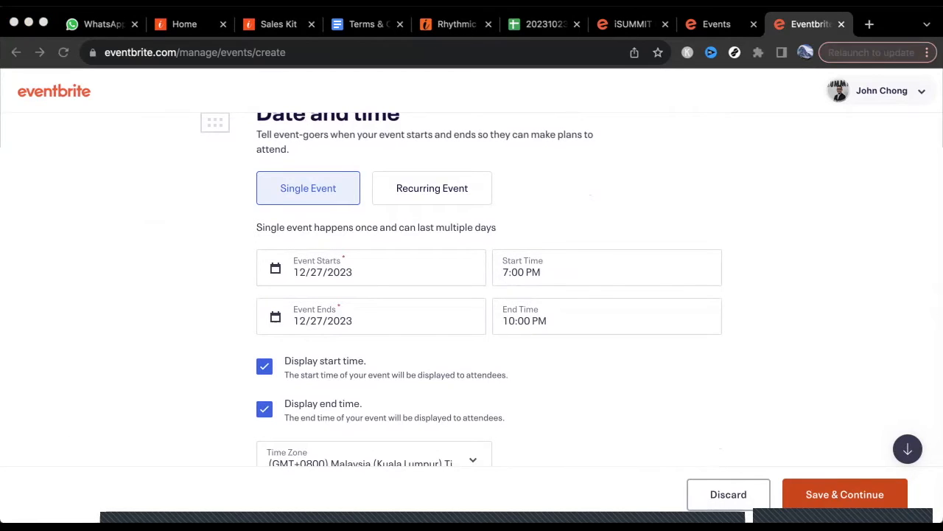
{"action": "left_click_drag", "start_coordinate": [61, 522], "coordinate": [62, 474]}
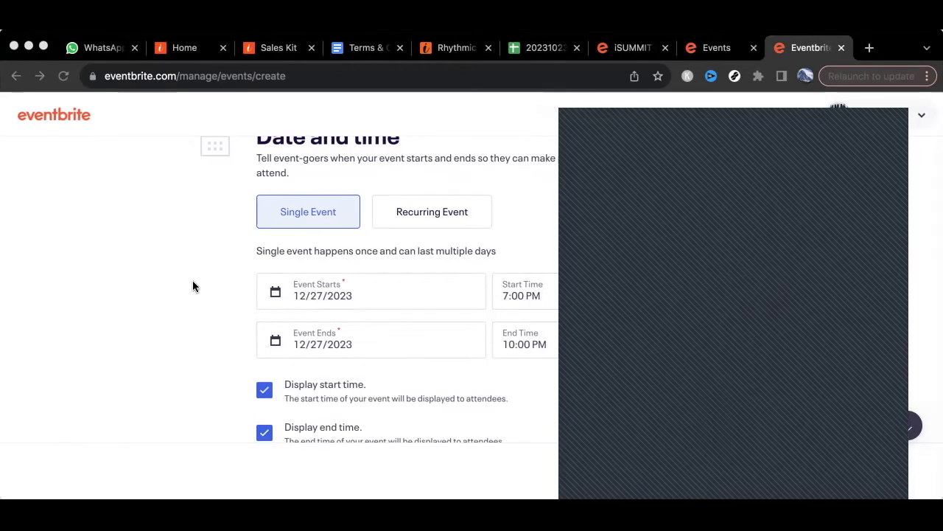
{"action": "left_click", "coordinate": [370, 303]}
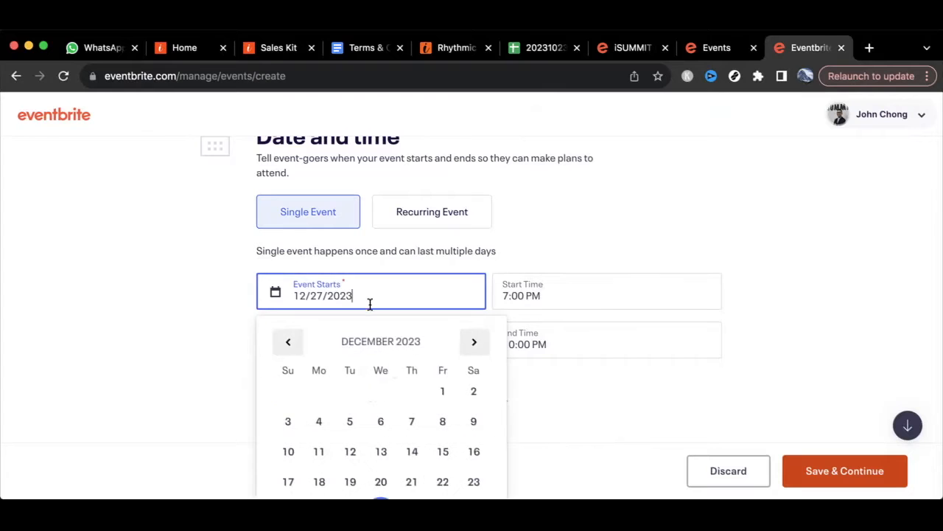
{"action": "left_click", "coordinate": [288, 341]}
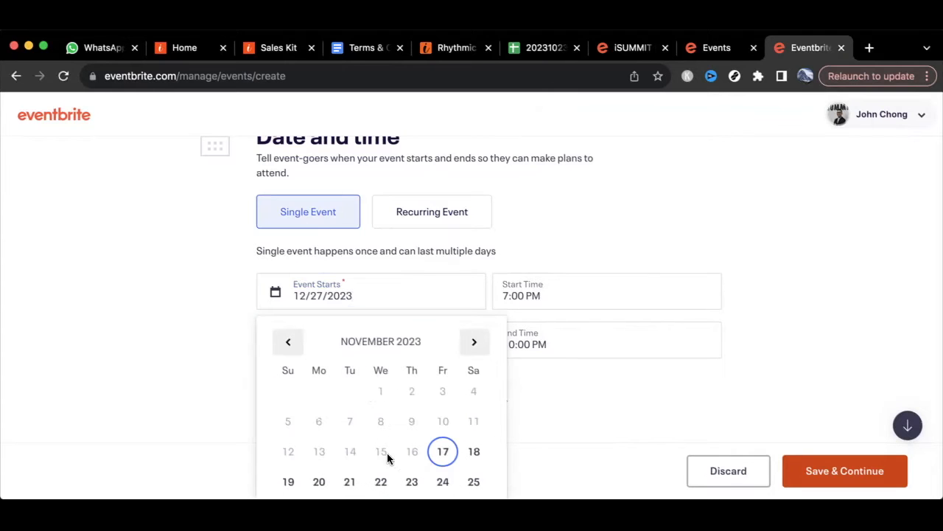
{"action": "left_click", "coordinate": [412, 481]}
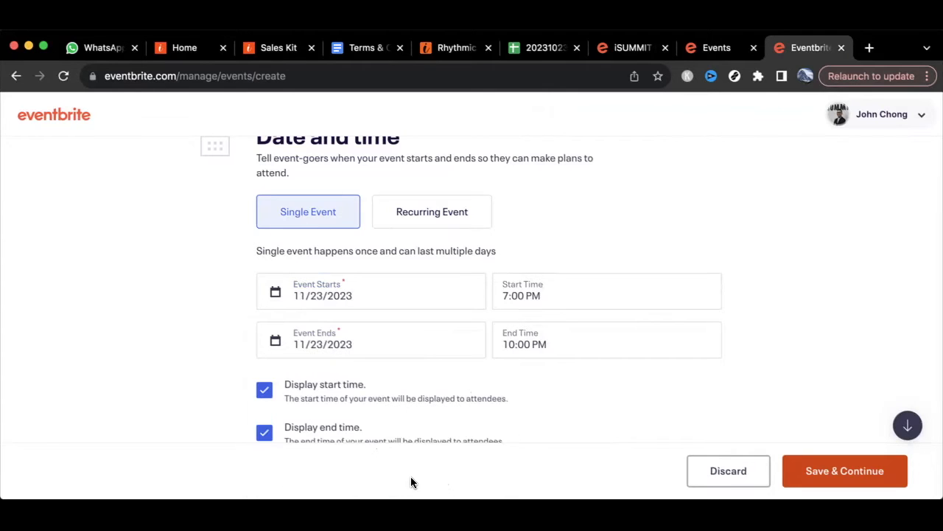
{"action": "left_click", "coordinate": [506, 295]}
{"action": "left_click", "coordinate": [603, 413]}
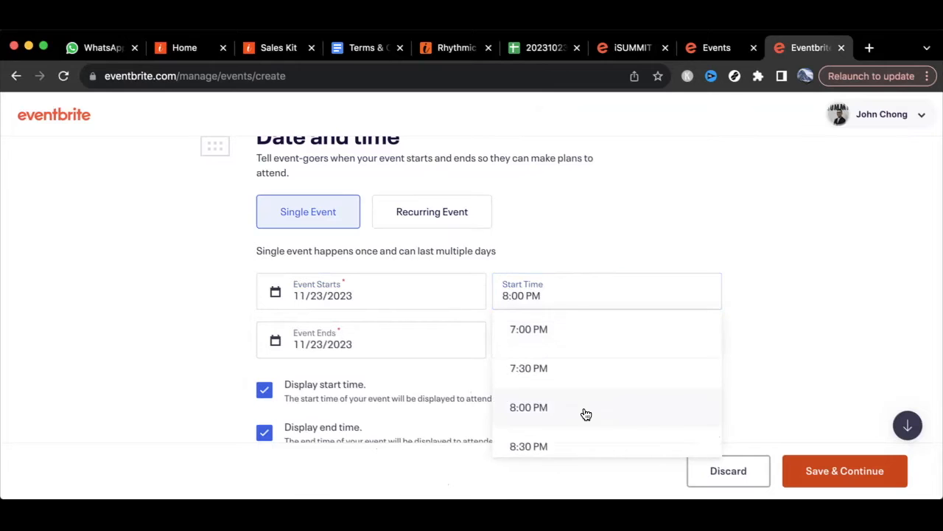
Set the event's end date to 11/24/2023 and its end time to 11:30 PM
{"action": "left_click", "coordinate": [360, 337]}
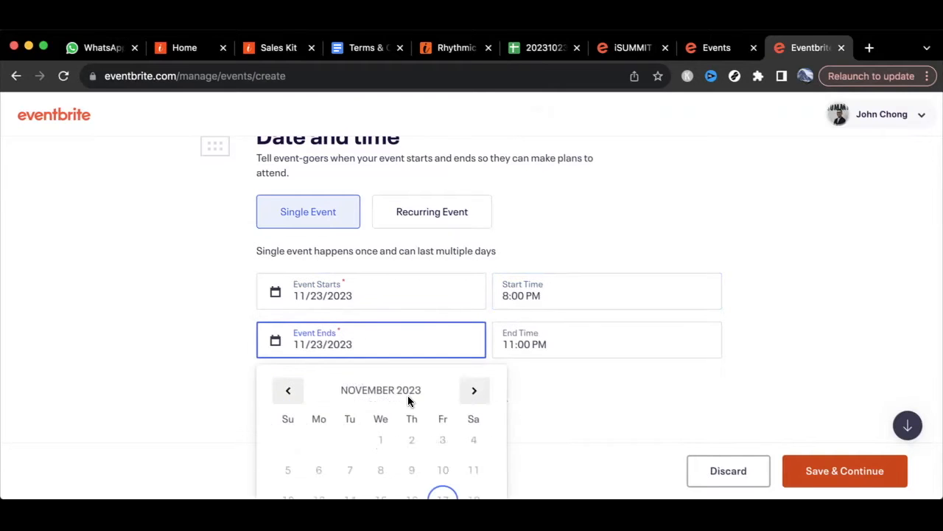
{"action": "scroll", "coordinate": [408, 400], "scroll_direction": "down", "scroll_amount": 2}
{"action": "left_click", "coordinate": [440, 450]}
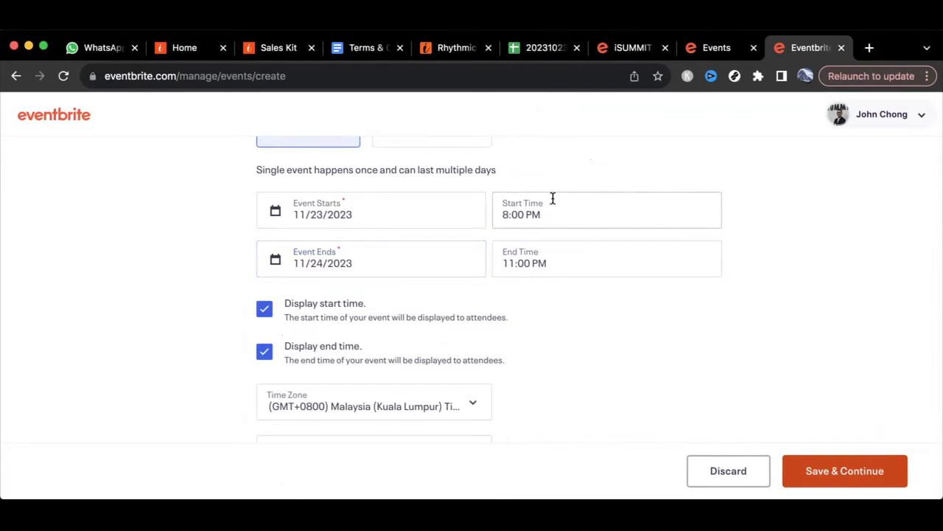
{"action": "left_click", "coordinate": [541, 261]}
{"action": "left_click", "coordinate": [569, 413]}
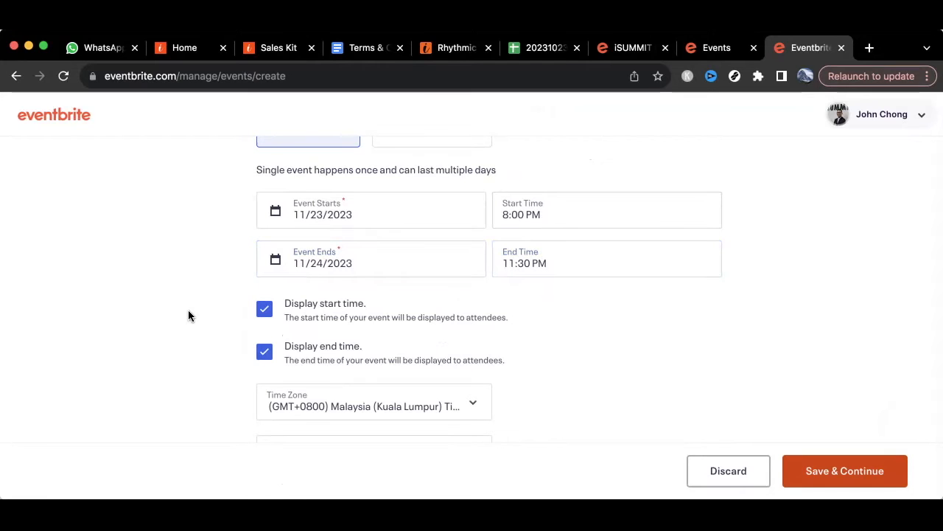
Save the event's basic info with the Malaysia (Kuala Lumpur) time zone and English (US) page language, and continue to the event details
{"action": "scroll", "coordinate": [188, 316], "scroll_direction": "down", "scroll_amount": 1}
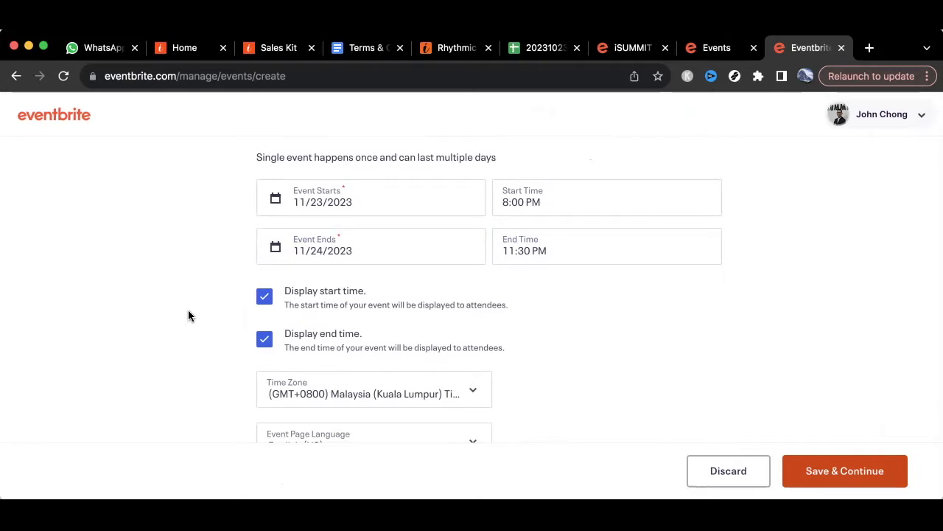
{"action": "scroll", "coordinate": [188, 315], "scroll_direction": "down", "scroll_amount": 3}
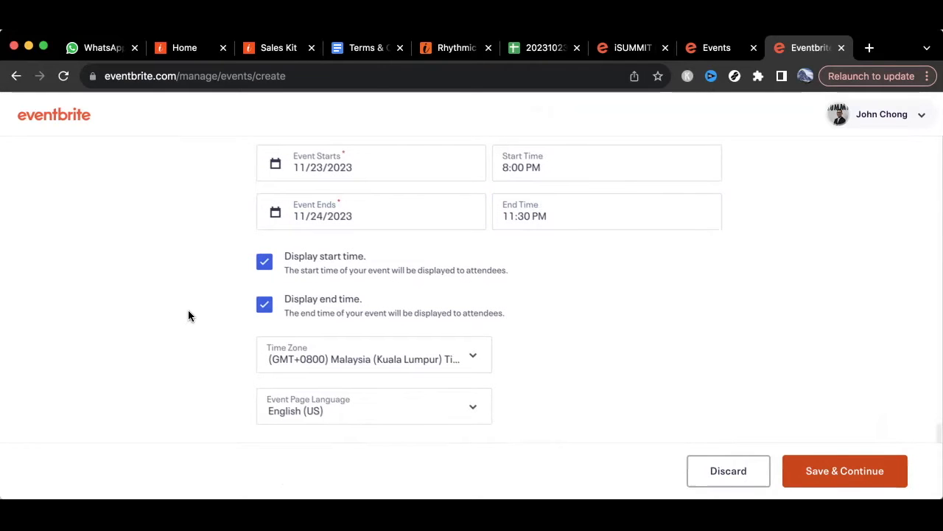
{"action": "scroll", "coordinate": [188, 316], "scroll_direction": "down", "scroll_amount": 1}
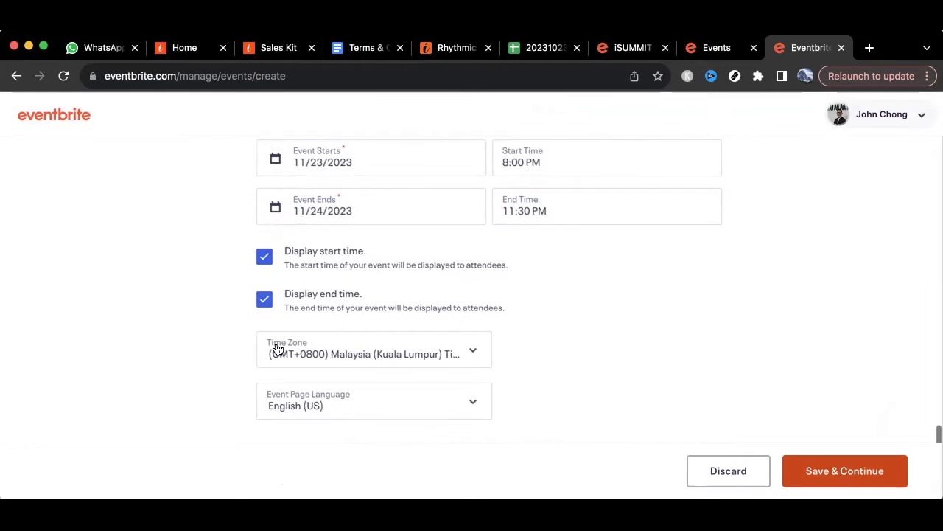
{"action": "left_click", "coordinate": [474, 359]}
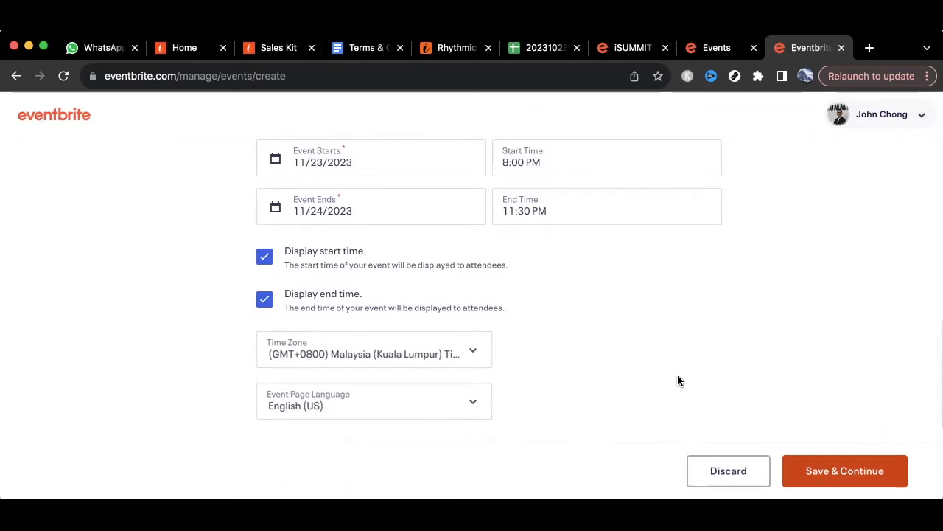
{"action": "left_click", "coordinate": [828, 477]}
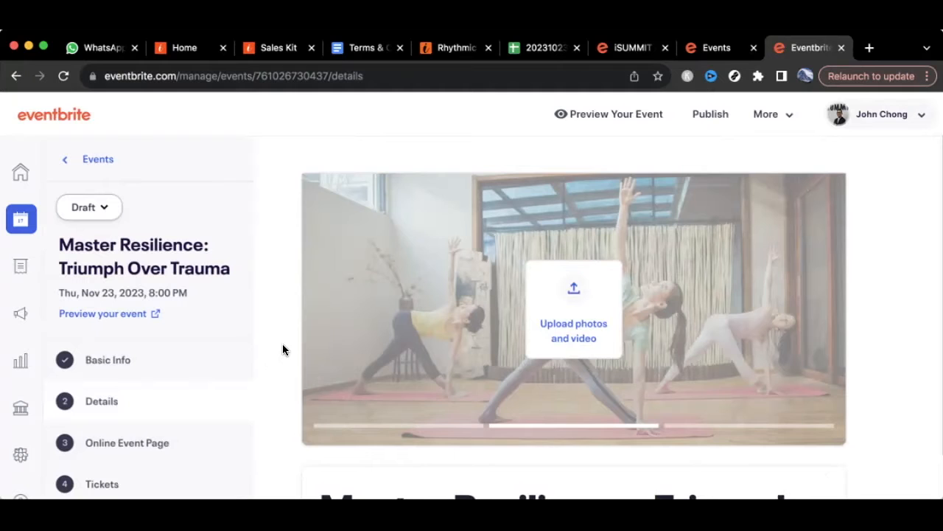
Upload 5.png from the Trauma folder as the event image and save it with the default crop
{"action": "scroll", "coordinate": [283, 343], "scroll_direction": "down", "scroll_amount": 1}
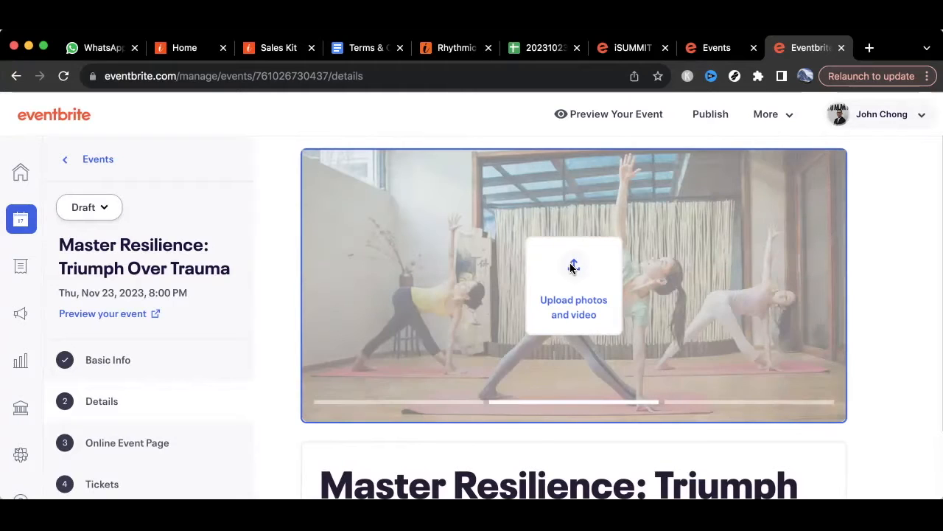
{"action": "left_click", "coordinate": [486, 366]}
{"action": "left_click", "coordinate": [495, 433]}
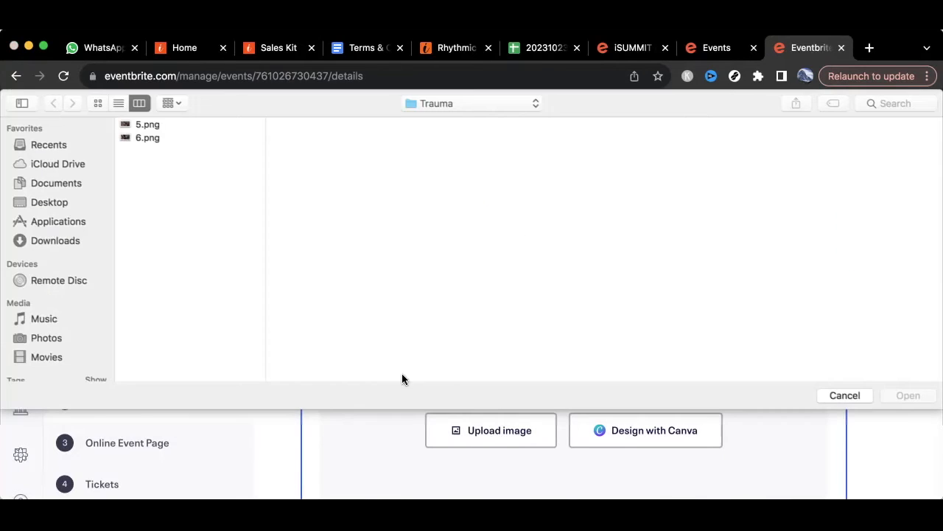
{"action": "left_click", "coordinate": [152, 127]}
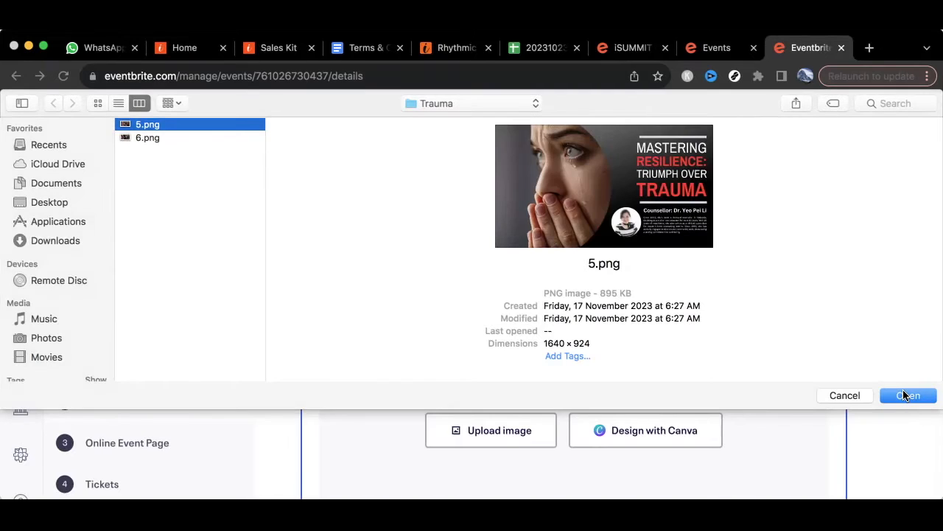
{"action": "left_click", "coordinate": [904, 390]}
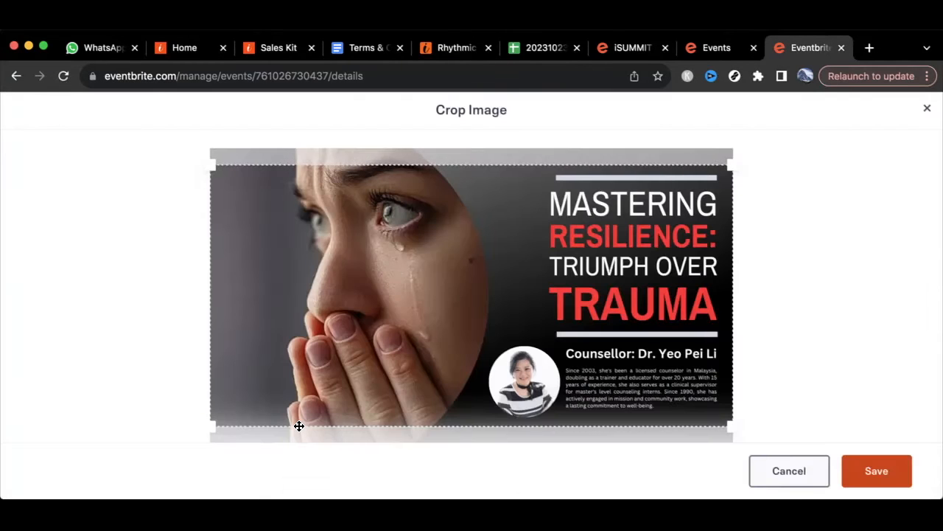
{"action": "left_click", "coordinate": [865, 473]}
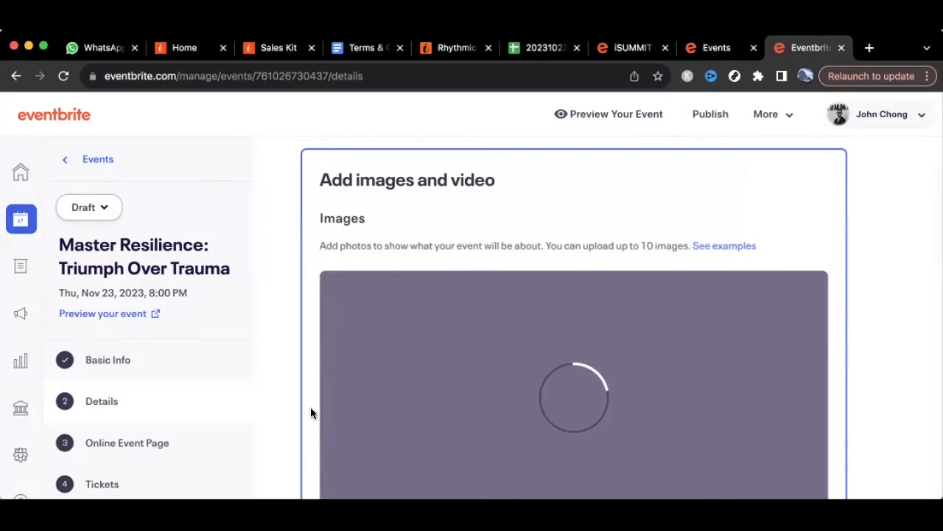
Fill in the event summary with the prepared text beginning "Life's tough: rising prices, uncertainties hit families, and retirees hard."
{"action": "scroll", "coordinate": [310, 403], "scroll_direction": "down", "scroll_amount": 2}
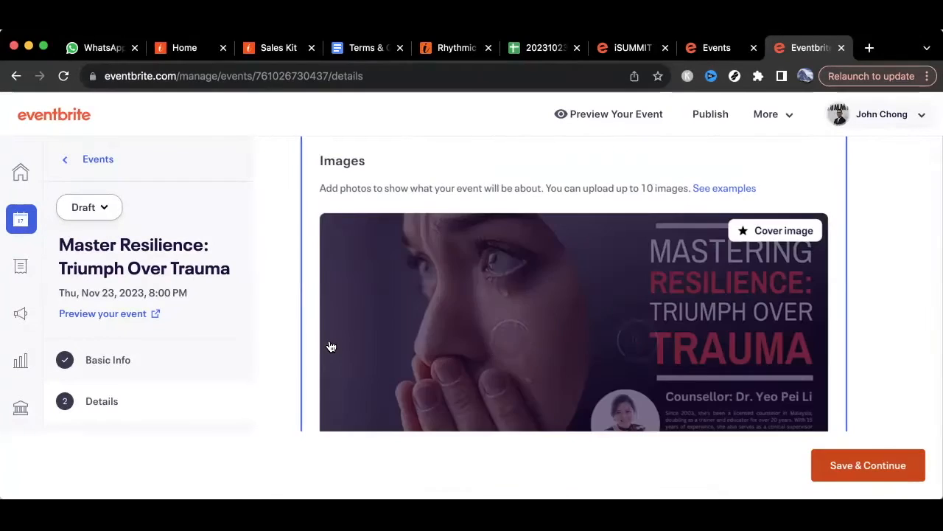
{"action": "scroll", "coordinate": [302, 358], "scroll_direction": "down", "scroll_amount": 2}
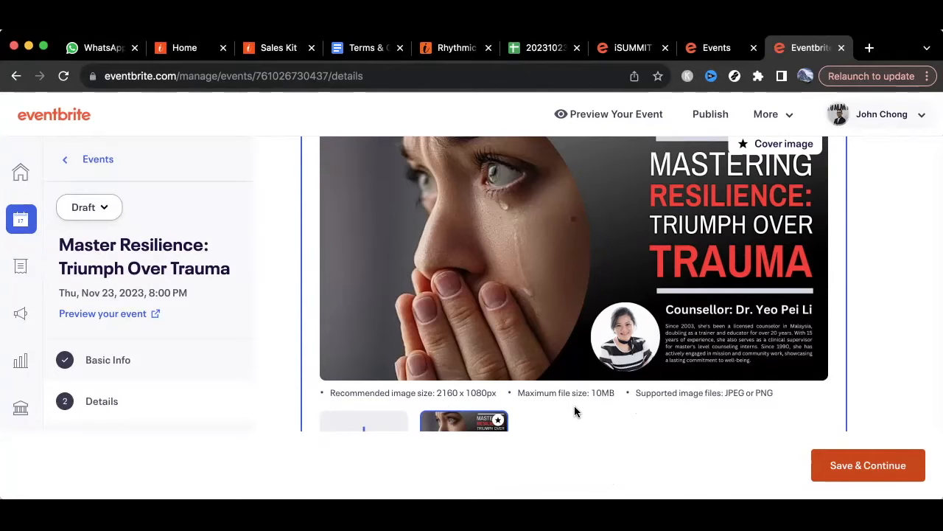
{"action": "scroll", "coordinate": [575, 411], "scroll_direction": "down", "scroll_amount": 5}
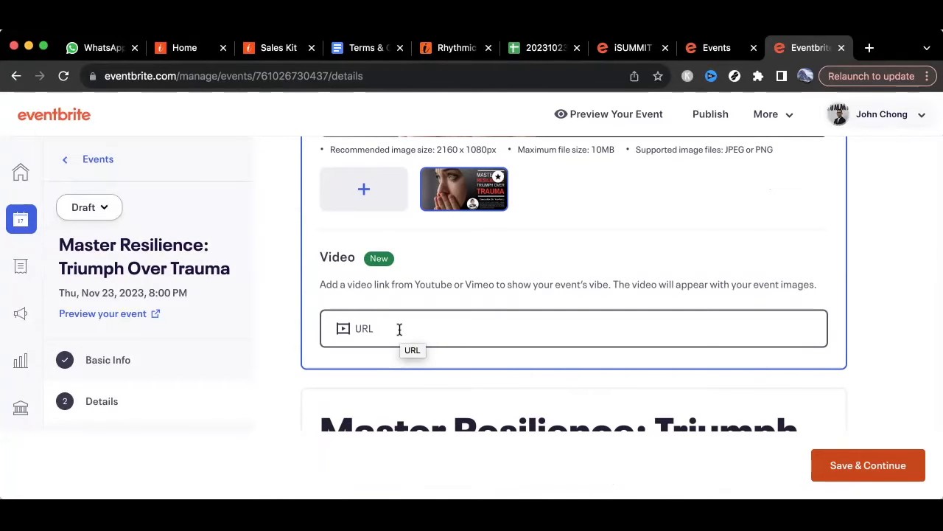
{"action": "scroll", "coordinate": [399, 329], "scroll_direction": "down", "scroll_amount": 2}
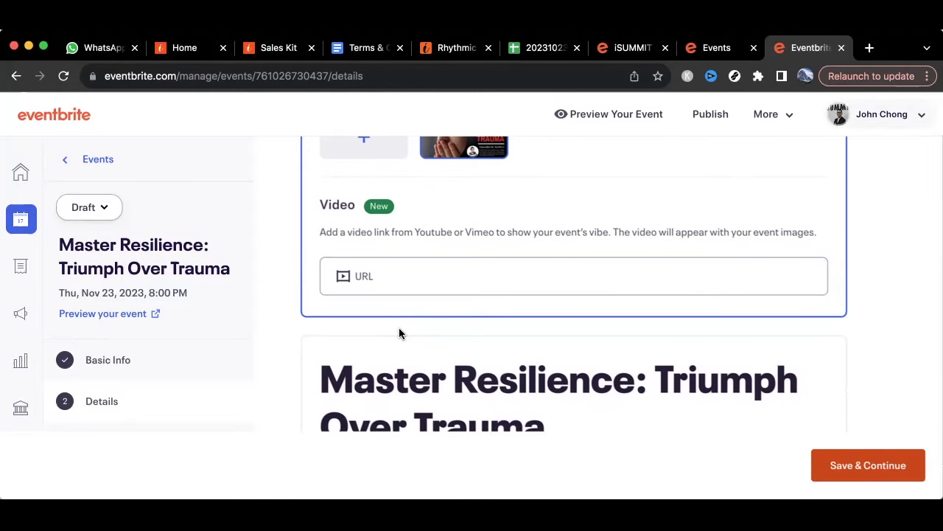
{"action": "scroll", "coordinate": [399, 329], "scroll_direction": "down", "scroll_amount": 4}
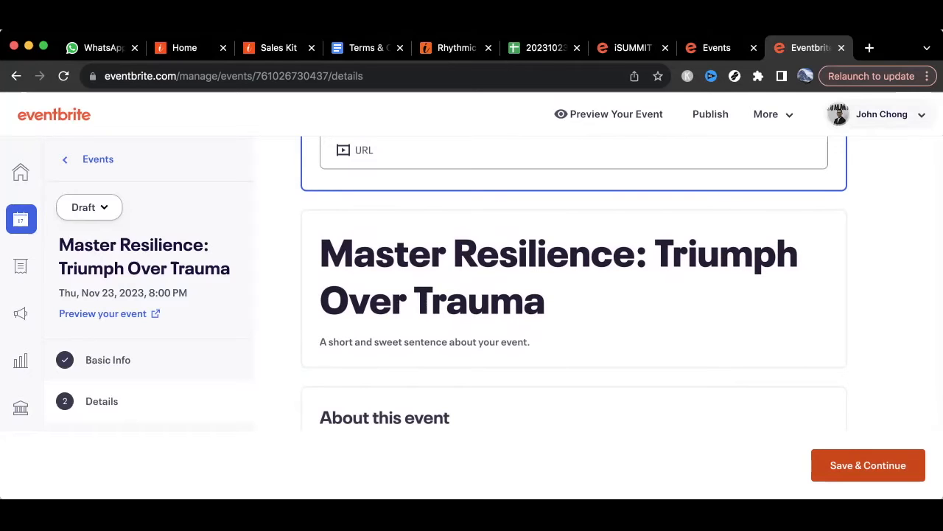
{"action": "key", "text": "super+Tab"}
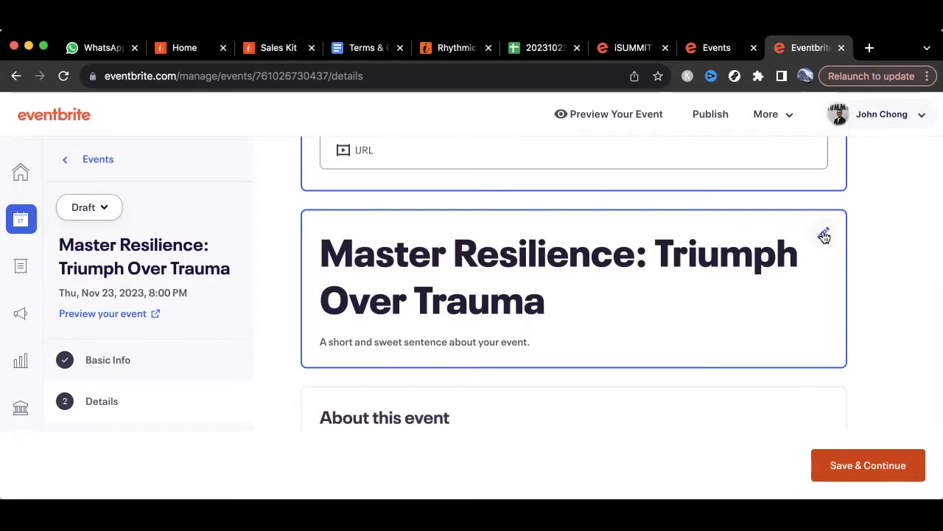
{"action": "left_click", "coordinate": [824, 234]}
{"action": "left_click", "coordinate": [391, 174]}
{"action": "type", "text": "Life's tough: rising prices, uncertainties hit families, and retirees hard. Beyond money, it affects lives and relationships, causing stres"}
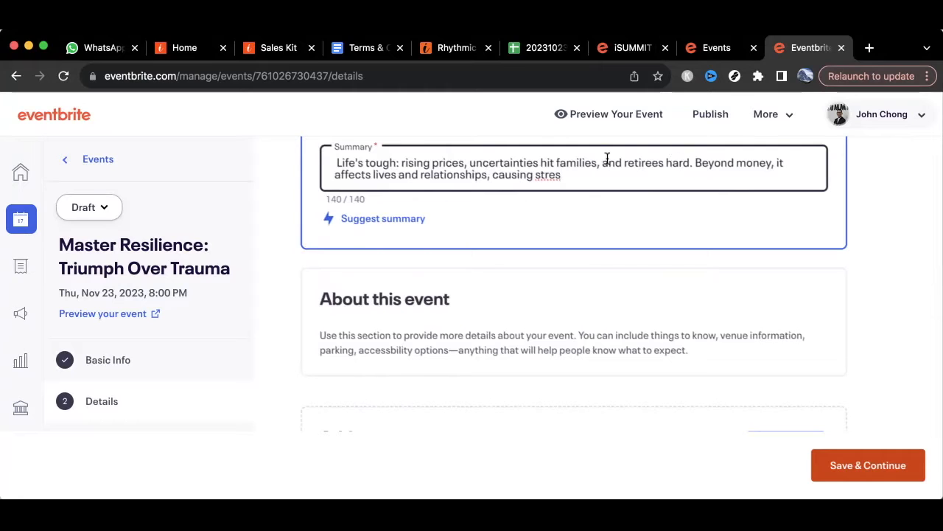
Remove the comma after "families" in the summary and complete its last word as "stress"
{"action": "left_click_drag", "start_coordinate": [602, 162], "coordinate": [554, 162]}
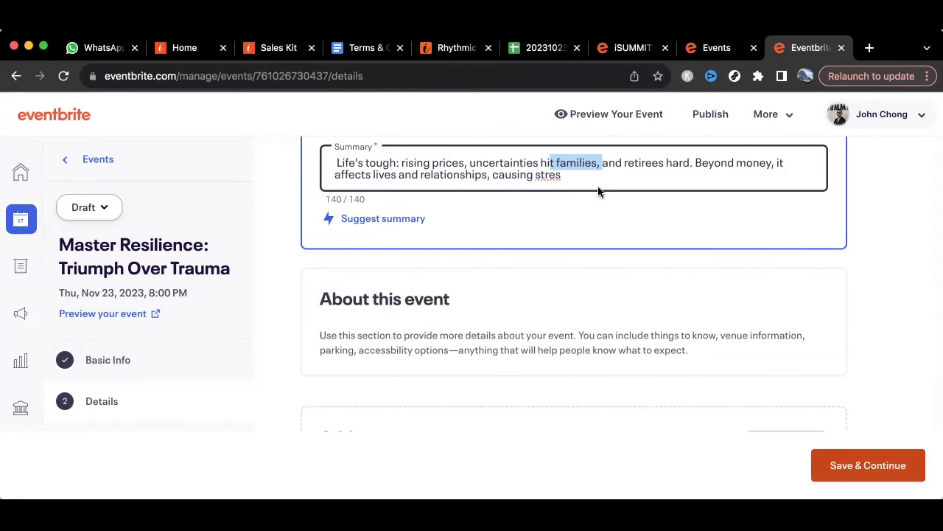
{"action": "left_click", "coordinate": [575, 177]}
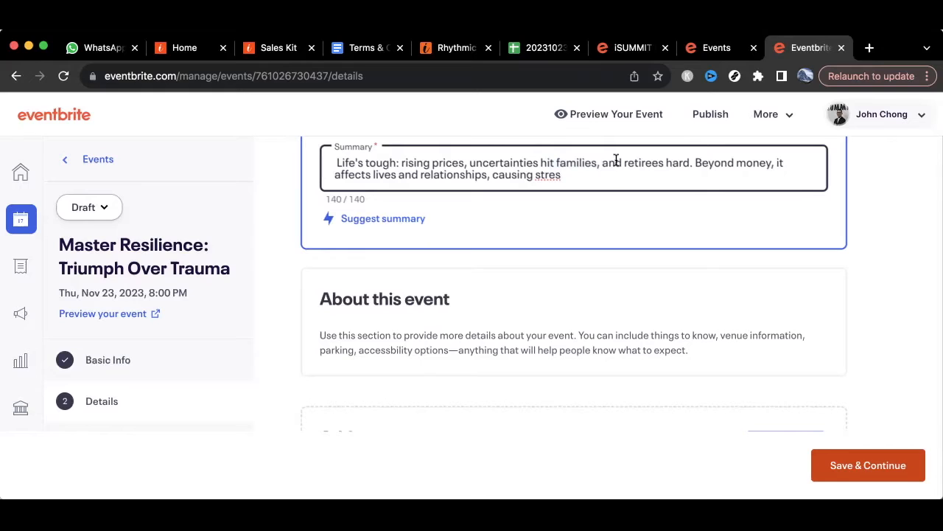
{"action": "left_click", "coordinate": [600, 162]}
{"action": "key", "text": "BackSpace"}
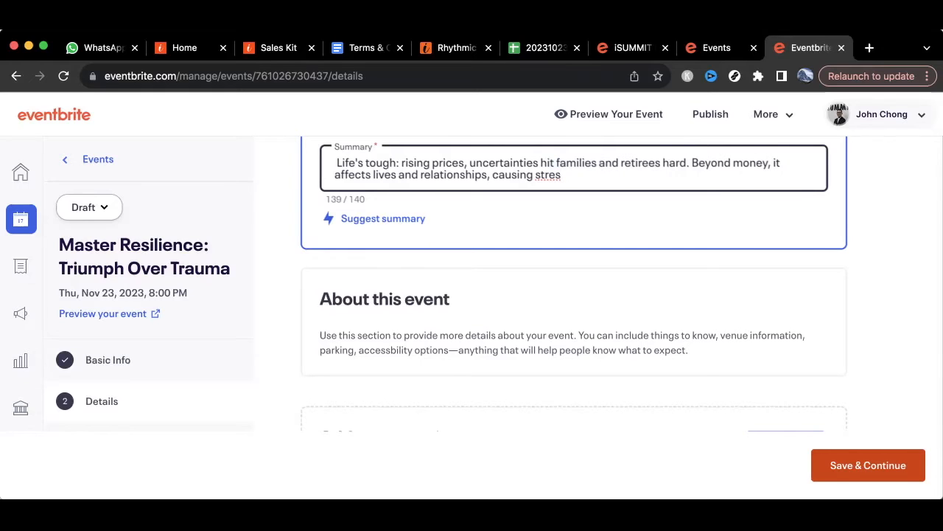
{"action": "left_click", "coordinate": [568, 179]}
{"action": "type", "text": "s"}
{"action": "key", "text": "super+Tab"}
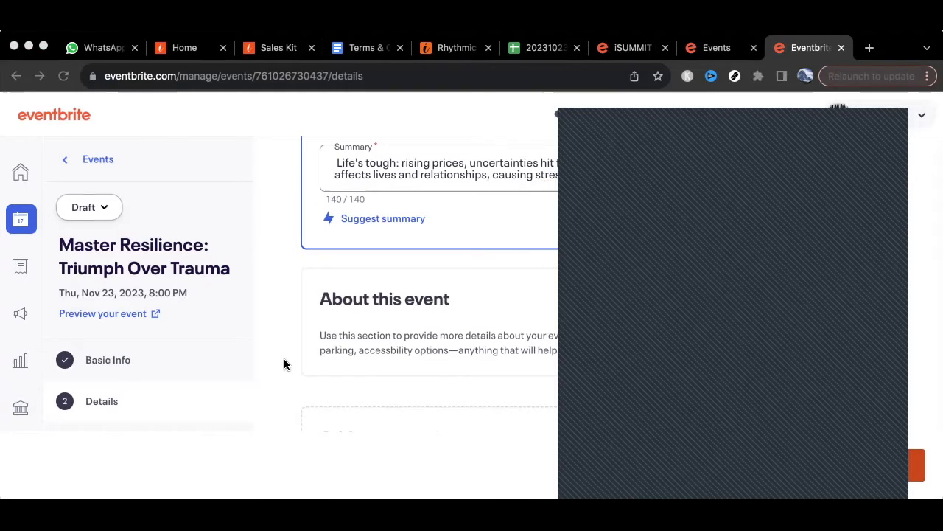
{"action": "left_click", "coordinate": [284, 364]}
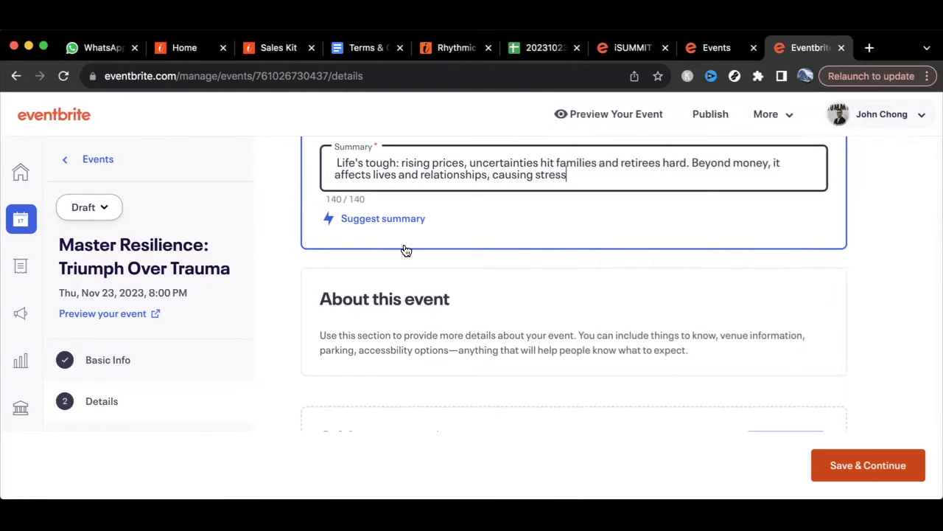
Replace "and" with "&" between "families" and "retirees" in the summary, and end the text with a period
{"action": "left_click", "coordinate": [615, 162]}
{"action": "key", "text": "BackSpace"}
{"action": "key", "text": "BackSpace"}
{"action": "key", "text": "BackSpace"}
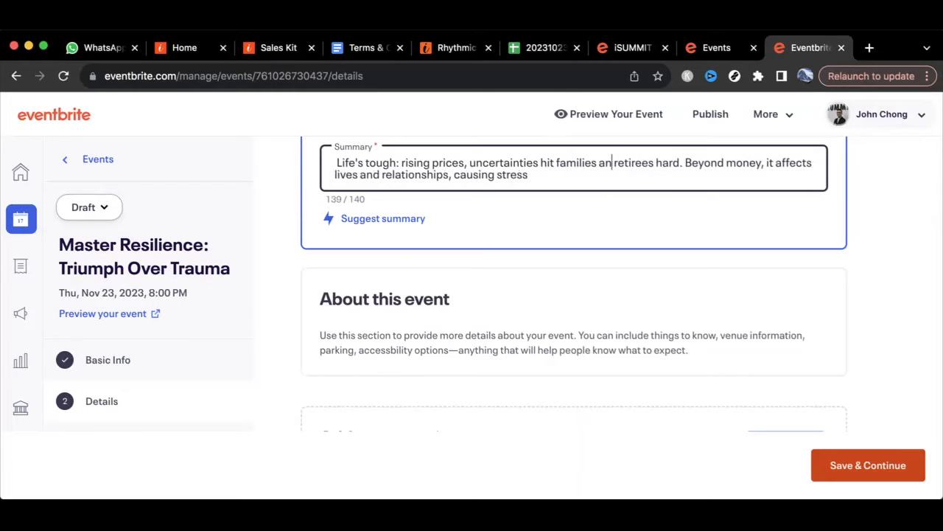
{"action": "type", "text": "&"}
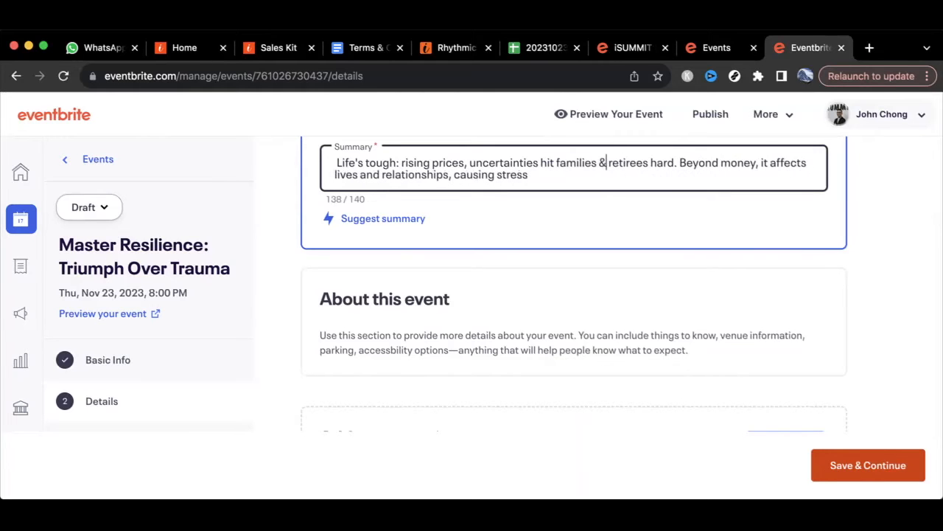
{"action": "left_click", "coordinate": [554, 175]}
{"action": "type", "text": "."}
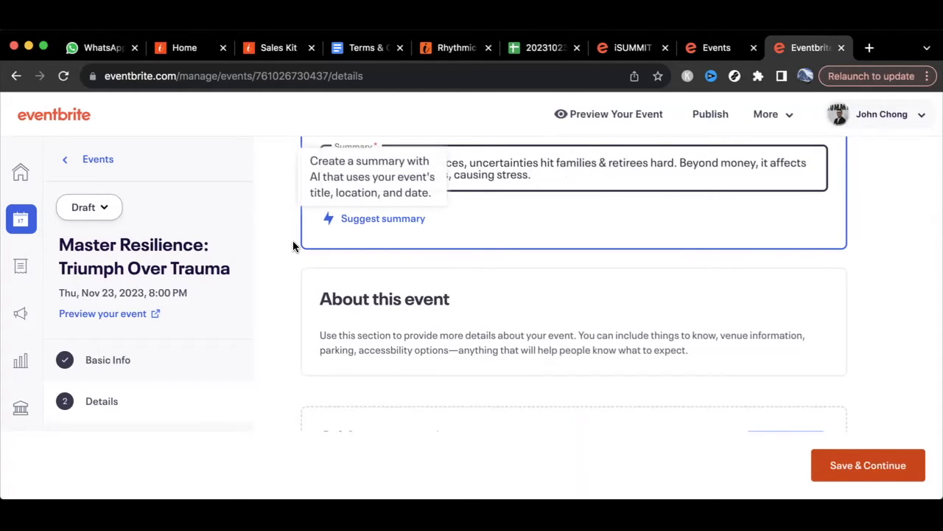
{"action": "scroll", "coordinate": [290, 278], "scroll_direction": "down", "scroll_amount": 1}
{"action": "scroll", "coordinate": [290, 277], "scroll_direction": "up", "scroll_amount": 3}
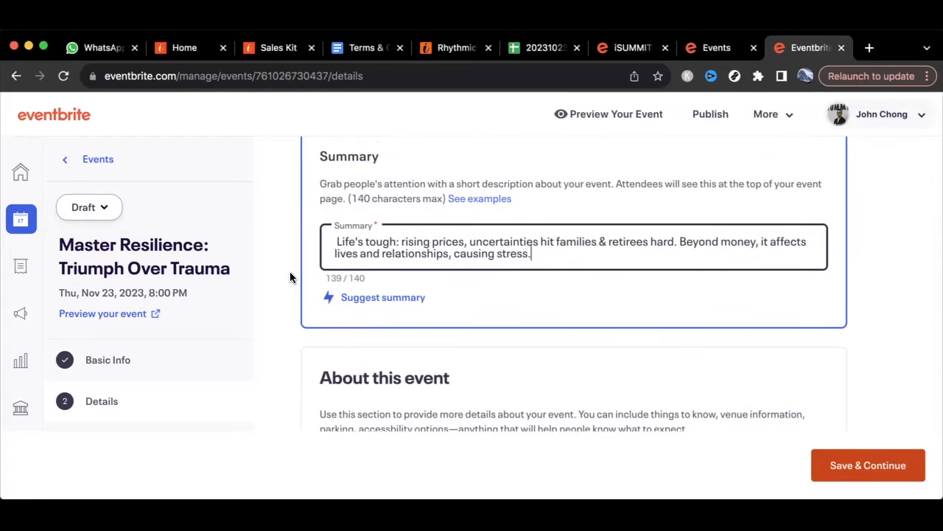
Paste the prepared event description, headed "Master Resilience: Triumph Over Trauma", into the About this event section
{"action": "scroll", "coordinate": [290, 277], "scroll_direction": "down", "scroll_amount": 2}
{"action": "scroll", "coordinate": [290, 277], "scroll_direction": "down", "scroll_amount": 3}
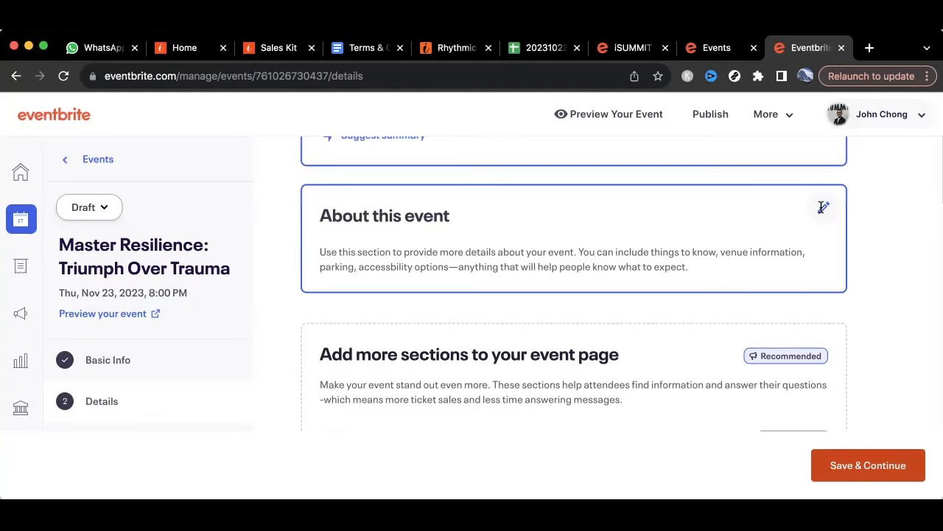
{"action": "left_click", "coordinate": [583, 212]}
{"action": "scroll", "coordinate": [584, 217], "scroll_direction": "down", "scroll_amount": 2}
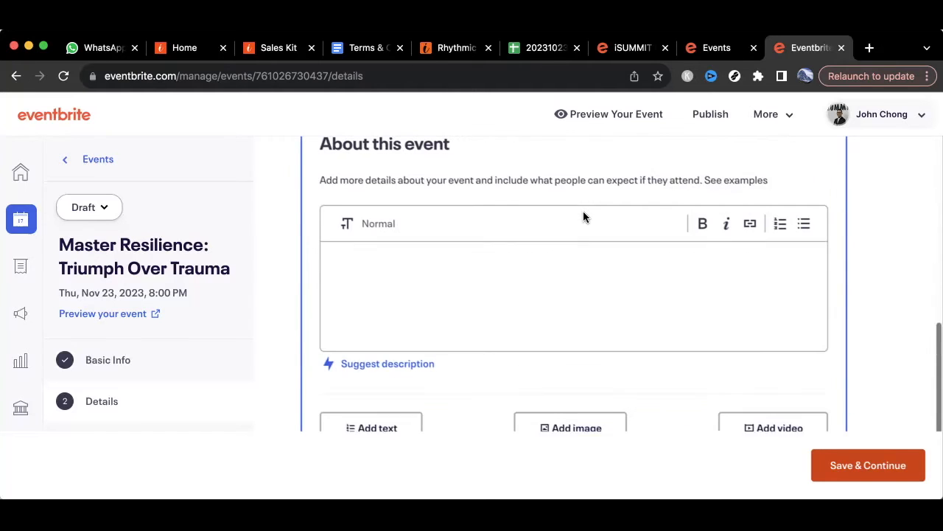
{"action": "left_click", "coordinate": [412, 276]}
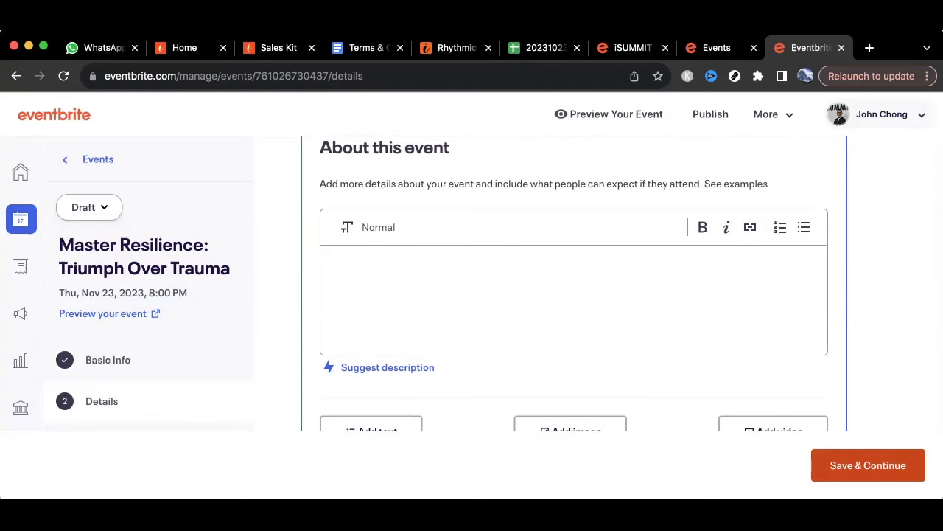
{"action": "key", "text": "super+Tab"}
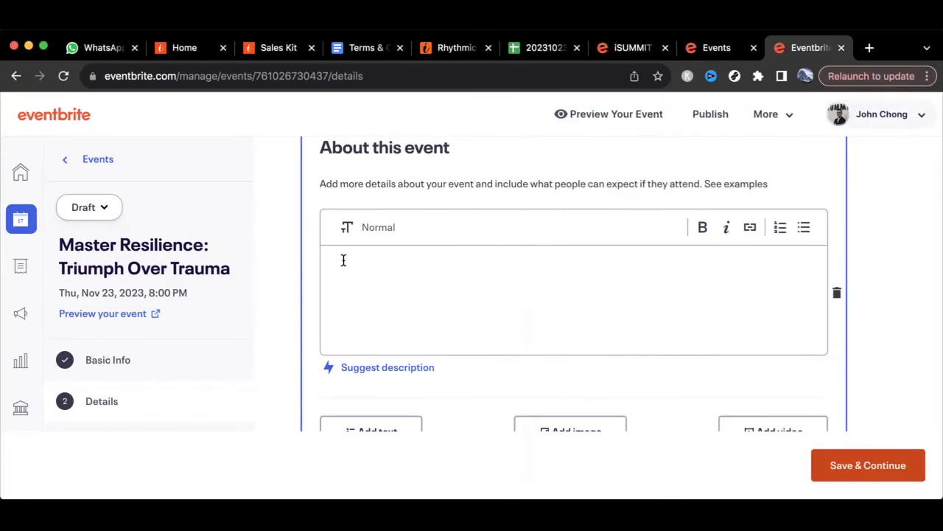
{"action": "left_click", "coordinate": [343, 260]}
{"action": "key", "text": "super+v"}
{"action": "scroll", "coordinate": [406, 300], "scroll_direction": "up", "scroll_amount": 15}
{"action": "scroll", "coordinate": [406, 300], "scroll_direction": "up", "scroll_amount": 5}
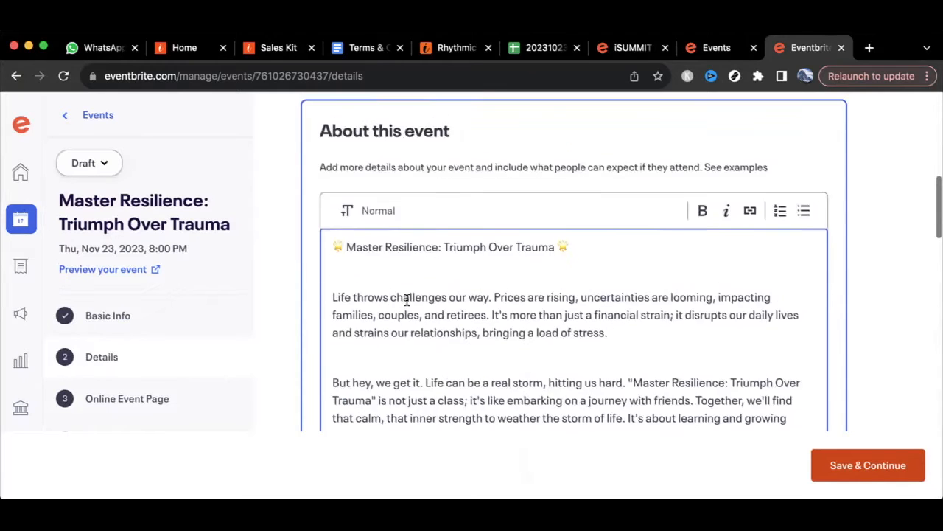
Make the "Master Resilience: Triumph Over Trauma" heading line of the event description bold
{"action": "left_click_drag", "start_coordinate": [586, 274], "coordinate": [295, 270]}
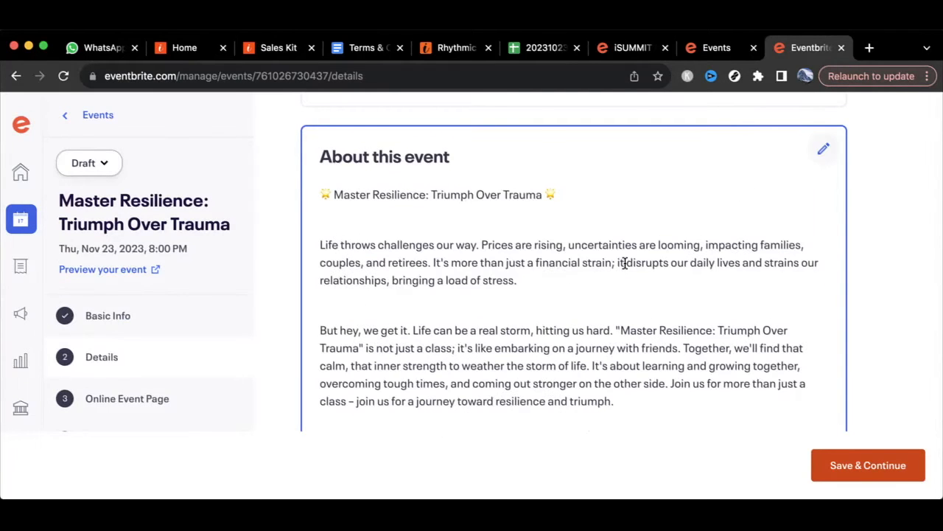
{"action": "left_click_drag", "start_coordinate": [563, 196], "coordinate": [321, 194]}
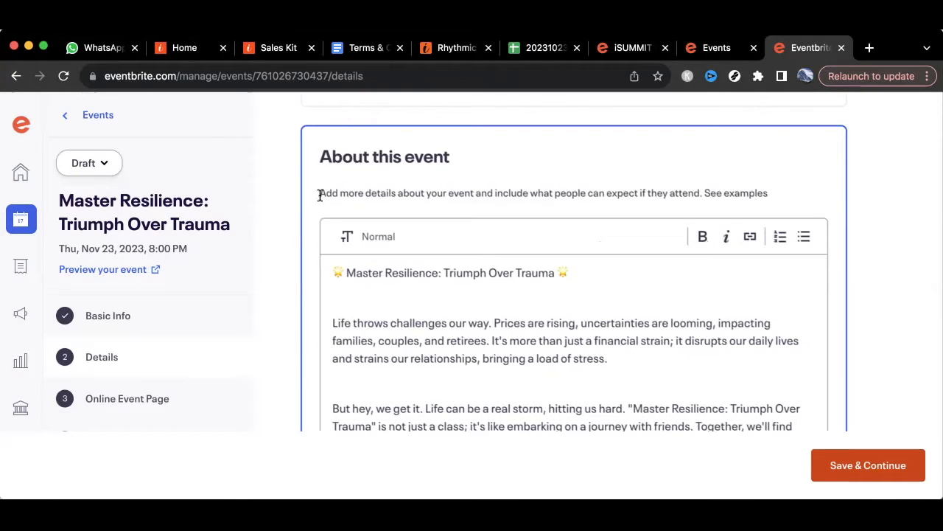
{"action": "left_click_drag", "start_coordinate": [579, 276], "coordinate": [299, 280]}
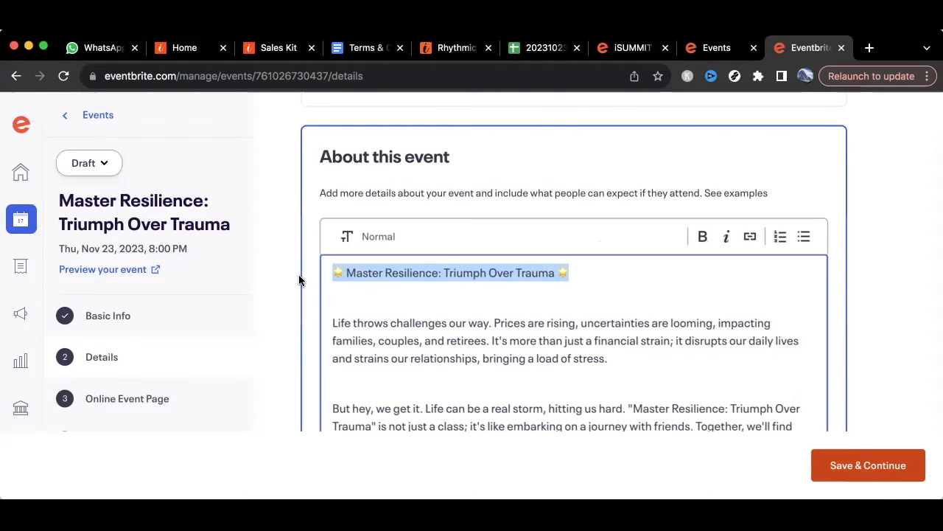
{"action": "left_click", "coordinate": [702, 235]}
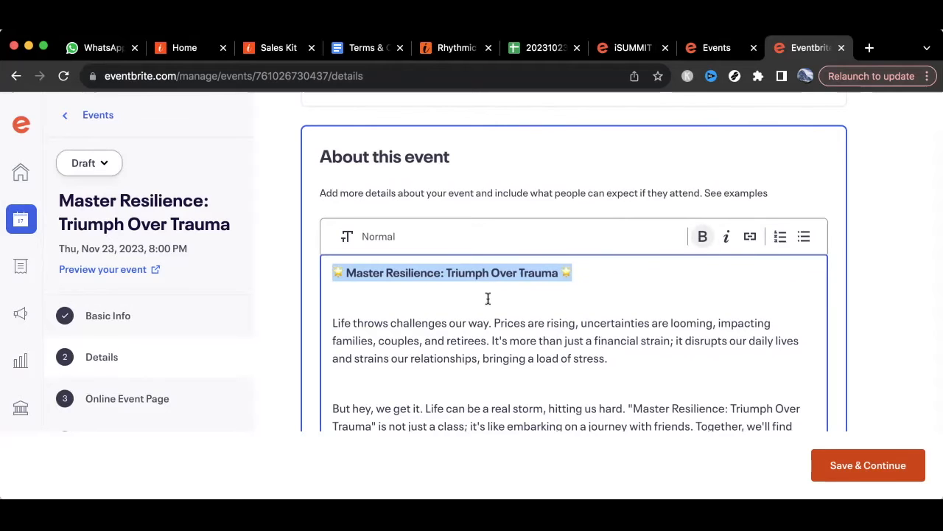
Make the "Who's This For:" heading and the "If Life Has Been Really Hard" line of the event description bold
{"action": "scroll", "coordinate": [488, 298], "scroll_direction": "down", "scroll_amount": 5}
{"action": "left_click_drag", "start_coordinate": [413, 351], "coordinate": [335, 351]}
{"action": "scroll", "coordinate": [520, 329], "scroll_direction": "up", "scroll_amount": 5}
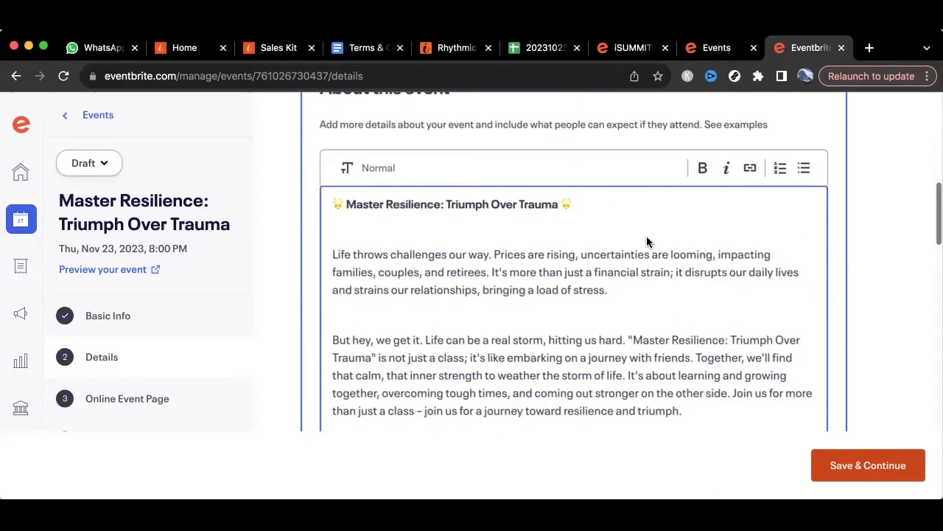
{"action": "left_click", "coordinate": [704, 231]}
{"action": "scroll", "coordinate": [596, 406], "scroll_direction": "down", "scroll_amount": 8}
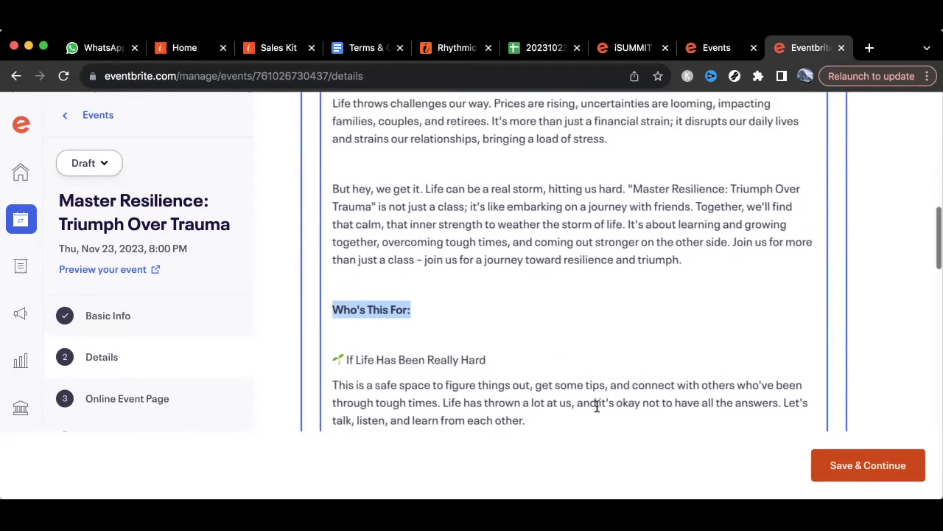
{"action": "left_click_drag", "start_coordinate": [497, 289], "coordinate": [325, 290]}
{"action": "scroll", "coordinate": [626, 233], "scroll_direction": "up", "scroll_amount": 8}
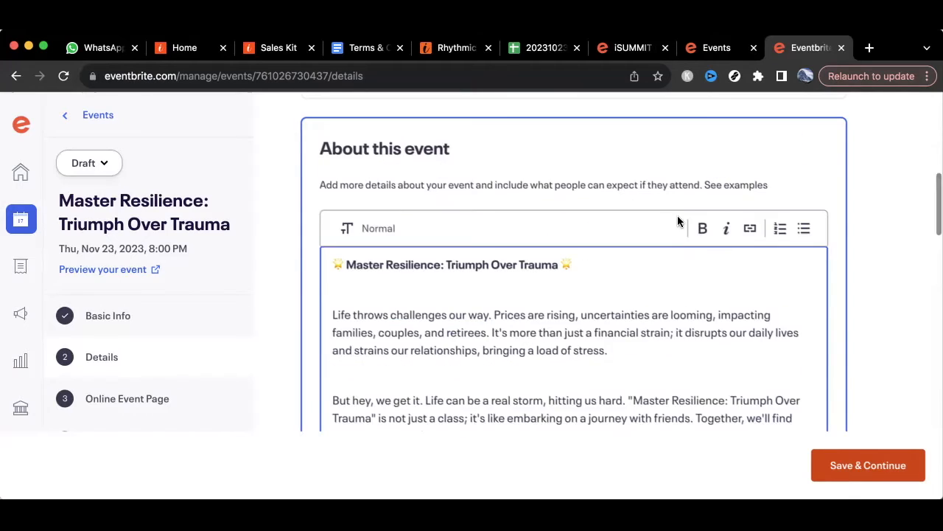
{"action": "left_click", "coordinate": [702, 229]}
Make the "Leaders and Teachers" line of the event description bold
{"action": "scroll", "coordinate": [622, 363], "scroll_direction": "down", "scroll_amount": 10}
{"action": "scroll", "coordinate": [608, 351], "scroll_direction": "up", "scroll_amount": 2}
{"action": "left_click_drag", "start_coordinate": [472, 267], "coordinate": [327, 266]}
{"action": "scroll", "coordinate": [540, 264], "scroll_direction": "up", "scroll_amount": 8}
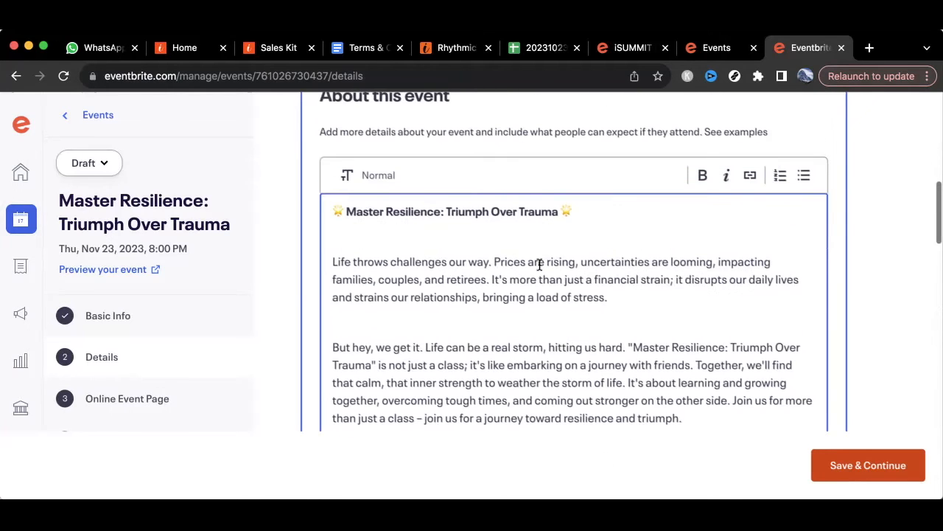
{"action": "left_click", "coordinate": [701, 177]}
Make the "What You'll Learn:" heading of the event description bold
{"action": "scroll", "coordinate": [636, 309], "scroll_direction": "down", "scroll_amount": 8}
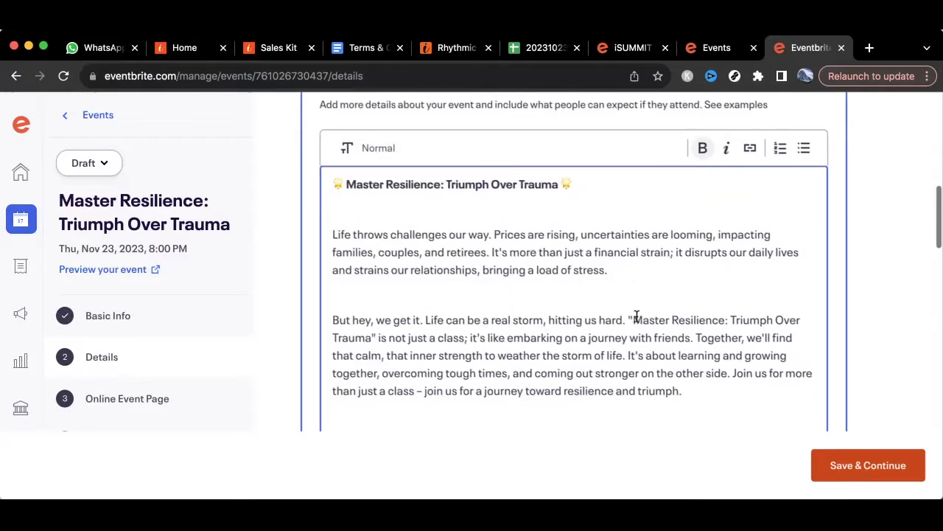
{"action": "scroll", "coordinate": [637, 316], "scroll_direction": "down", "scroll_amount": 1}
{"action": "left_click_drag", "start_coordinate": [426, 354], "coordinate": [332, 353]}
{"action": "scroll", "coordinate": [530, 307], "scroll_direction": "up", "scroll_amount": 8}
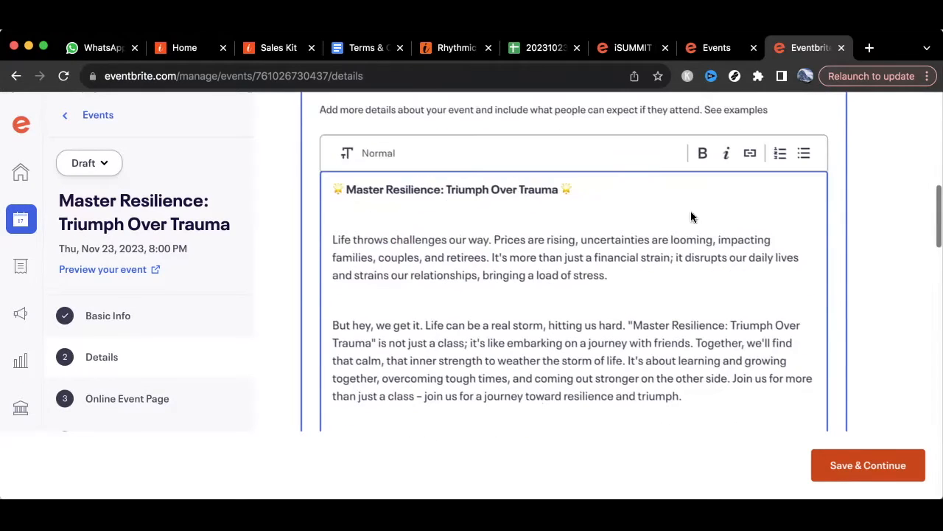
{"action": "scroll", "coordinate": [691, 217], "scroll_direction": "up", "scroll_amount": 2}
Make the bullet line "Understand Why Hard Times Are Tough:" bold, including its bullet
{"action": "scroll", "coordinate": [624, 320], "scroll_direction": "down", "scroll_amount": 10}
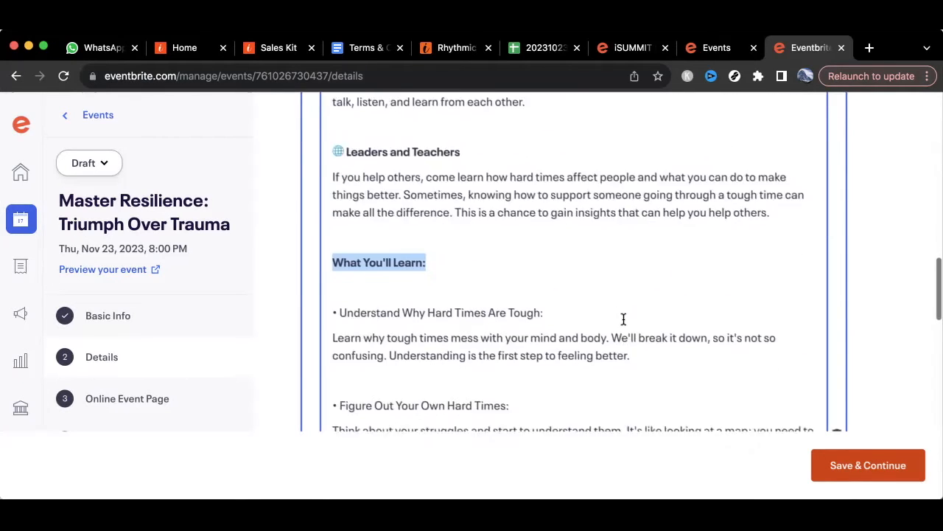
{"action": "scroll", "coordinate": [624, 318], "scroll_direction": "down", "scroll_amount": 1}
{"action": "left_click_drag", "start_coordinate": [546, 255], "coordinate": [337, 254]}
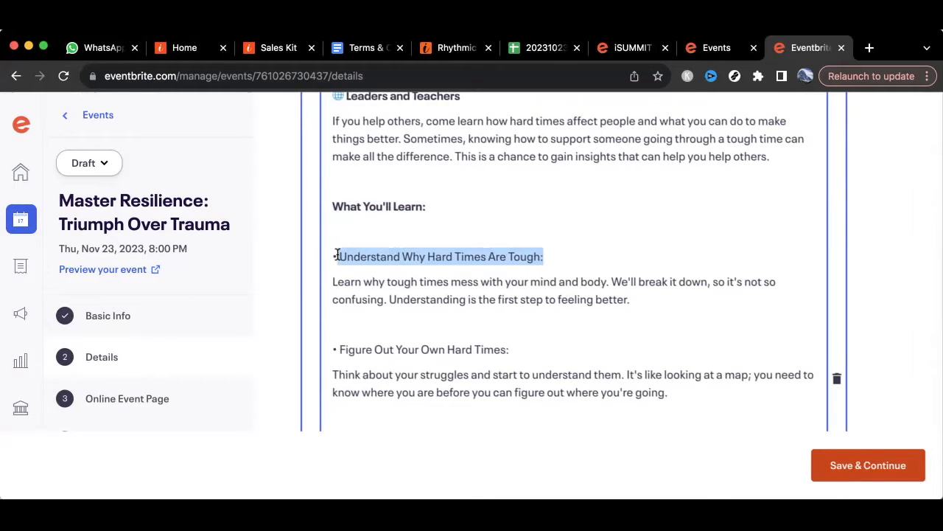
{"action": "left_click_drag", "start_coordinate": [553, 256], "coordinate": [327, 254]}
{"action": "scroll", "coordinate": [543, 243], "scroll_direction": "up", "scroll_amount": 10}
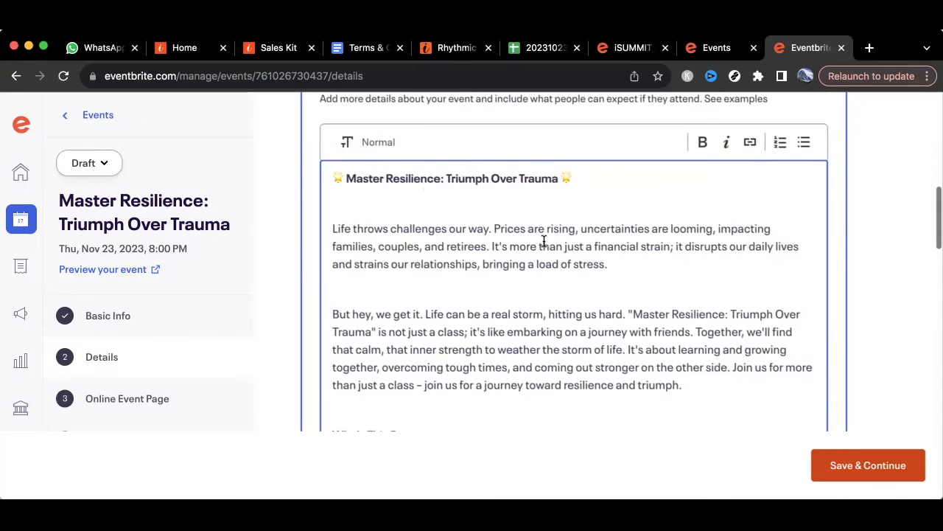
Make the bullet lines "Figure Out Your Own Hard Times:" and "Deal with Hard Times Better:" bold
{"action": "scroll", "coordinate": [589, 313], "scroll_direction": "down", "scroll_amount": 10}
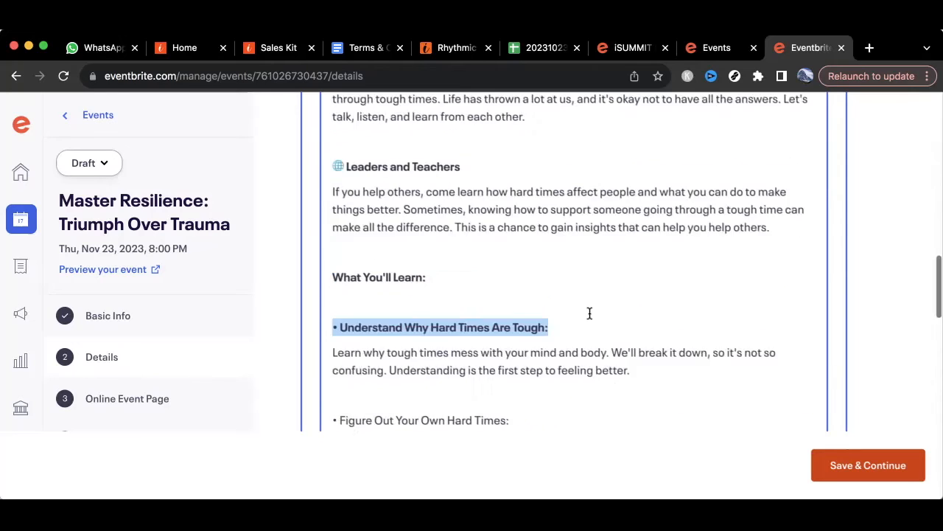
{"action": "left_click_drag", "start_coordinate": [514, 288], "coordinate": [321, 288]}
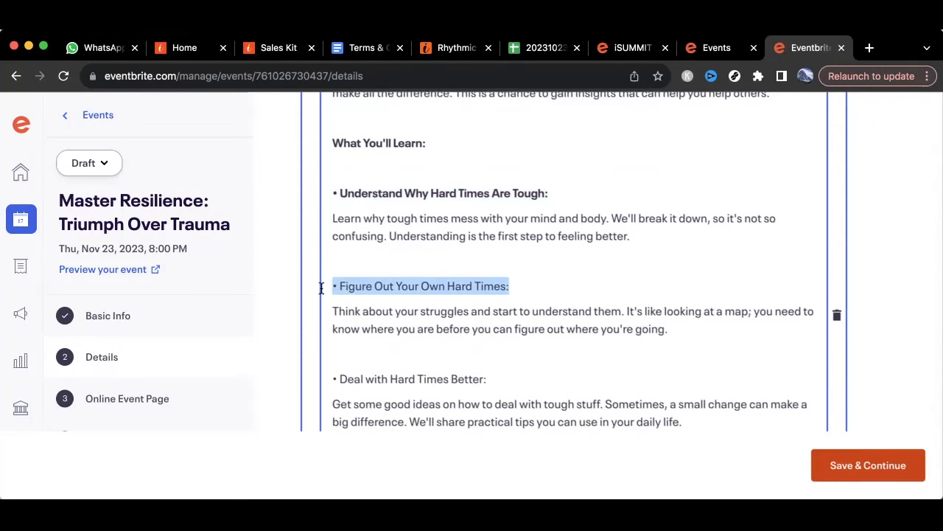
{"action": "scroll", "coordinate": [591, 279], "scroll_direction": "up", "scroll_amount": 10}
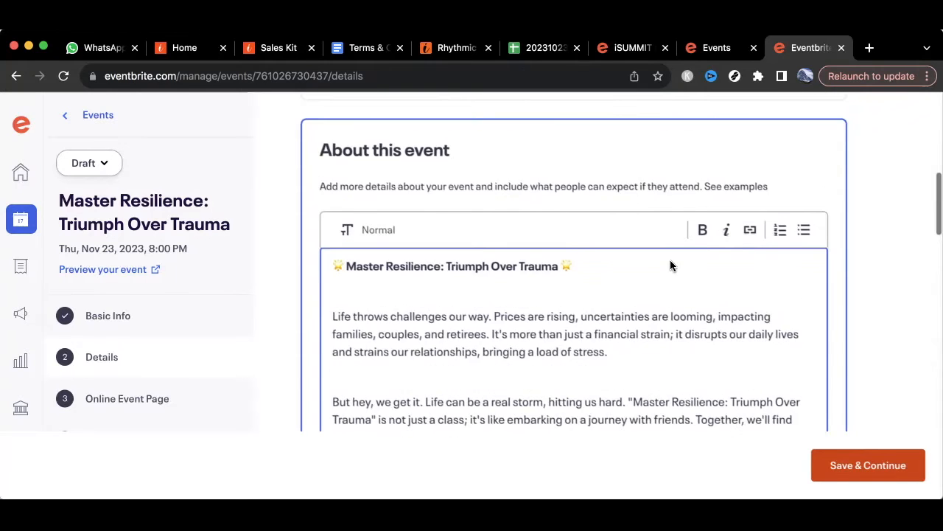
{"action": "left_click", "coordinate": [704, 252]}
{"action": "scroll", "coordinate": [624, 326], "scroll_direction": "down", "scroll_amount": 10}
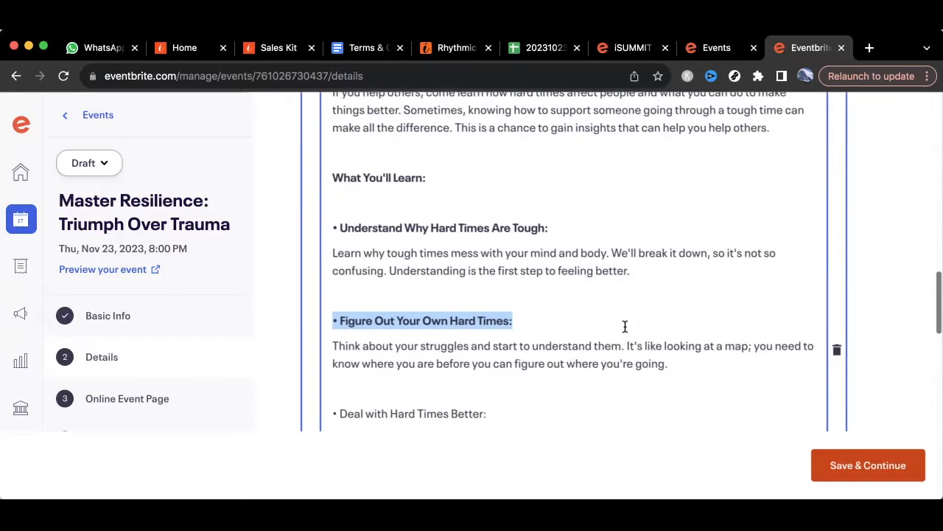
{"action": "left_click_drag", "start_coordinate": [497, 302], "coordinate": [325, 302]}
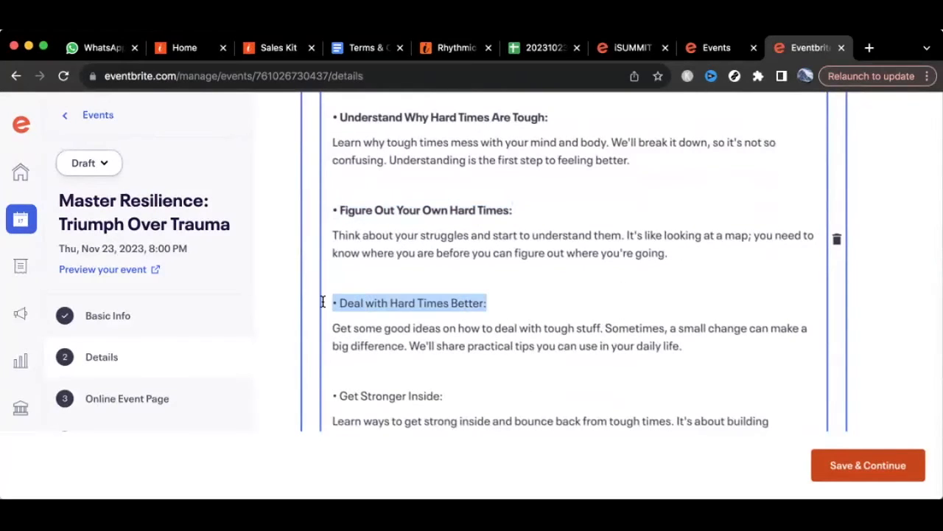
{"action": "scroll", "coordinate": [587, 295], "scroll_direction": "up", "scroll_amount": 10}
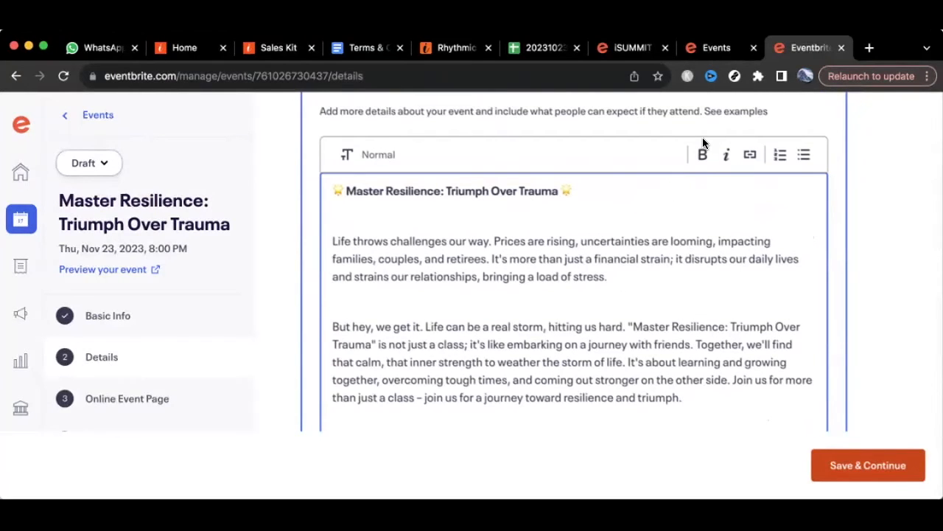
{"action": "left_click", "coordinate": [702, 161]}
Make the bullet lines "Get Stronger Inside:" and "Make Your Own Plan to Feel Better:" bold
{"action": "scroll", "coordinate": [623, 310], "scroll_direction": "down", "scroll_amount": 10}
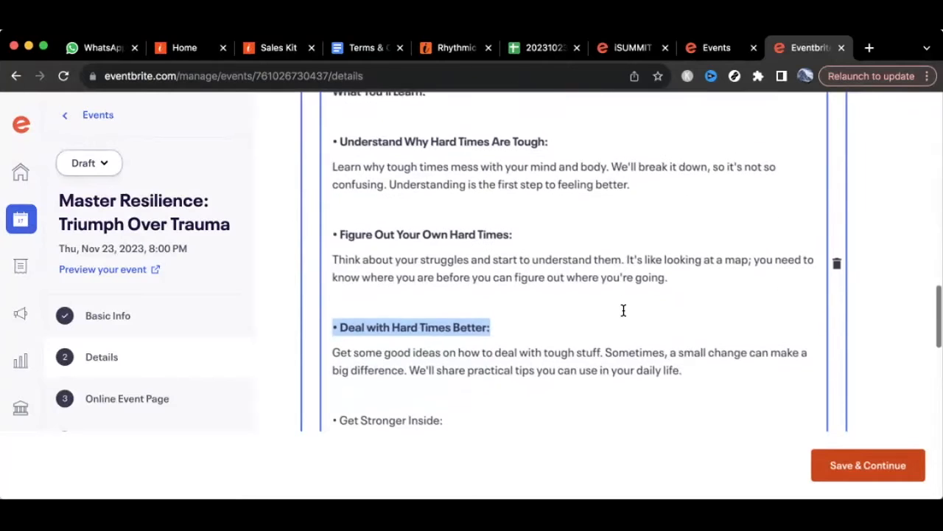
{"action": "left_click_drag", "start_coordinate": [445, 331], "coordinate": [328, 331]}
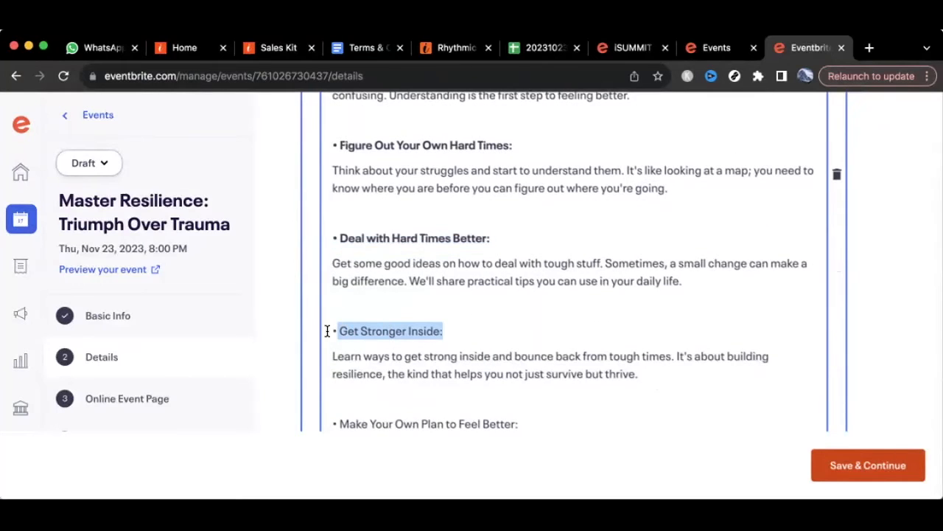
{"action": "scroll", "coordinate": [649, 302], "scroll_direction": "up", "scroll_amount": 10}
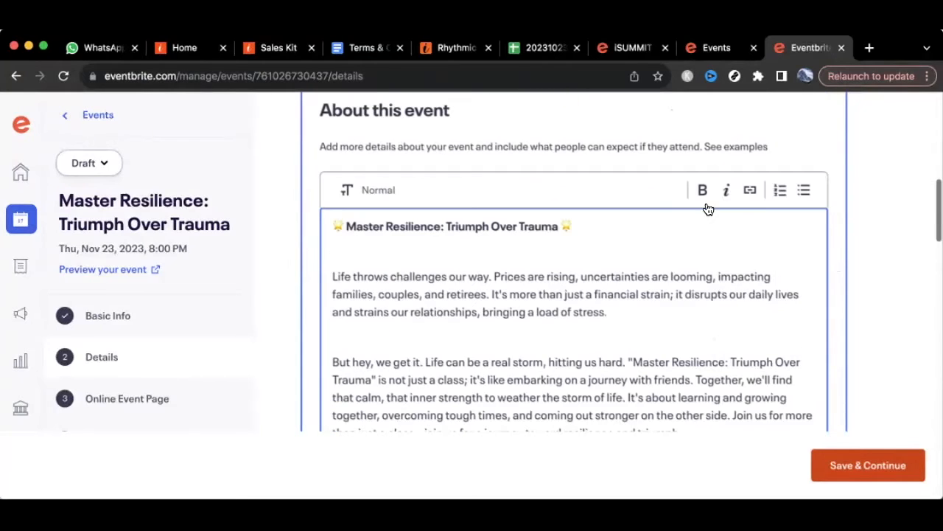
{"action": "left_click", "coordinate": [702, 206]}
{"action": "scroll", "coordinate": [614, 318], "scroll_direction": "down", "scroll_amount": 10}
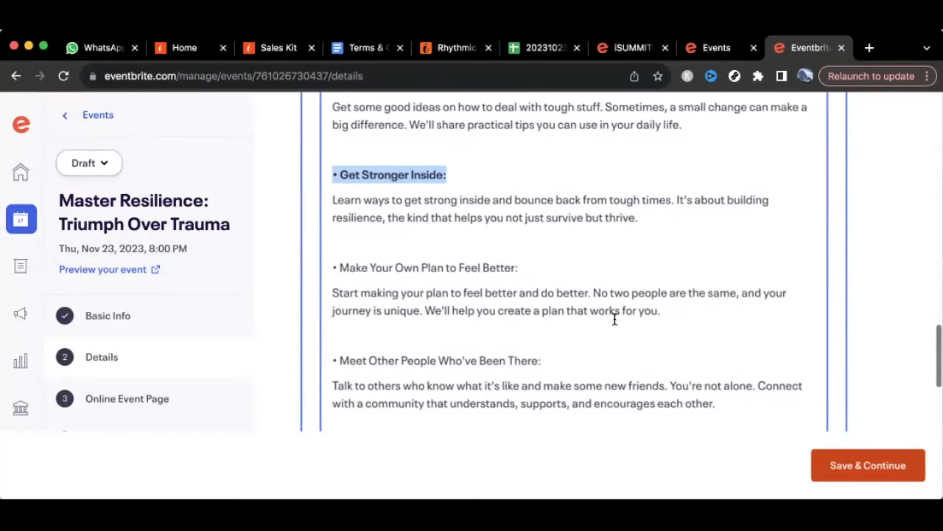
{"action": "left_click_drag", "start_coordinate": [518, 267], "coordinate": [322, 261]}
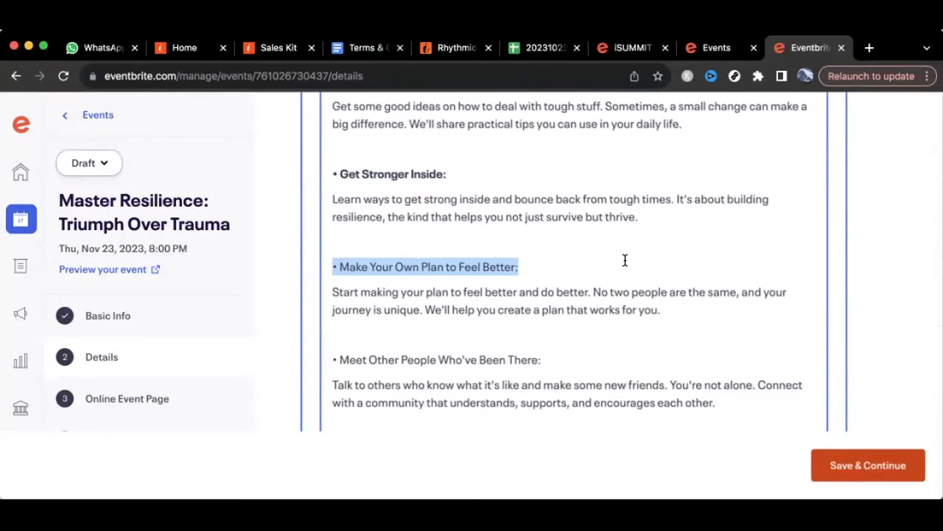
{"action": "scroll", "coordinate": [625, 259], "scroll_direction": "up", "scroll_amount": 10}
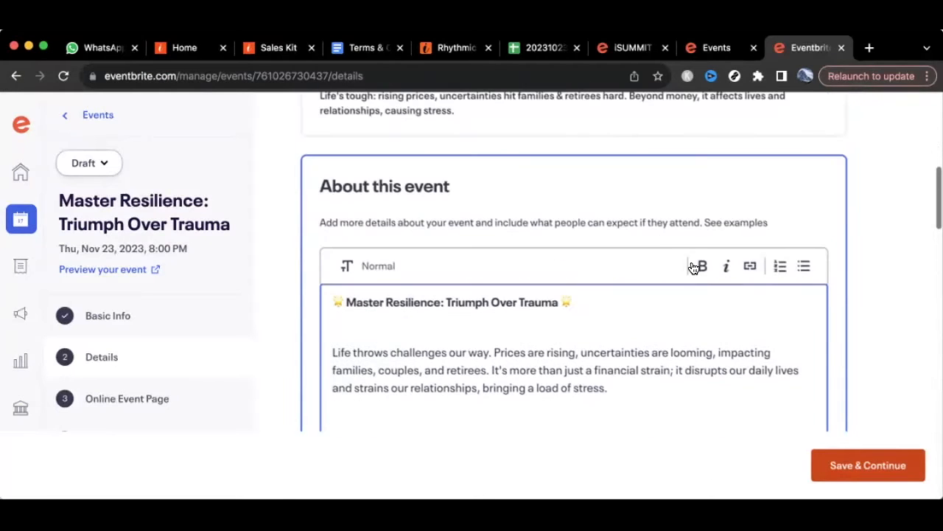
{"action": "left_click", "coordinate": [700, 266]}
Make the bullet line "Meet Other People Who've Been There:" bold
{"action": "scroll", "coordinate": [586, 336], "scroll_direction": "down", "scroll_amount": 10}
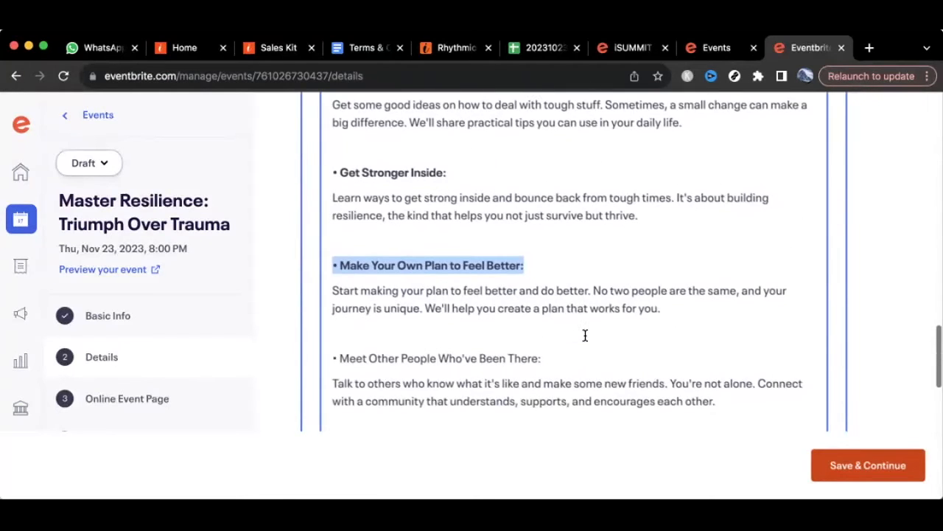
{"action": "scroll", "coordinate": [586, 335], "scroll_direction": "down", "scroll_amount": 2}
{"action": "left_click_drag", "start_coordinate": [547, 306], "coordinate": [331, 306]}
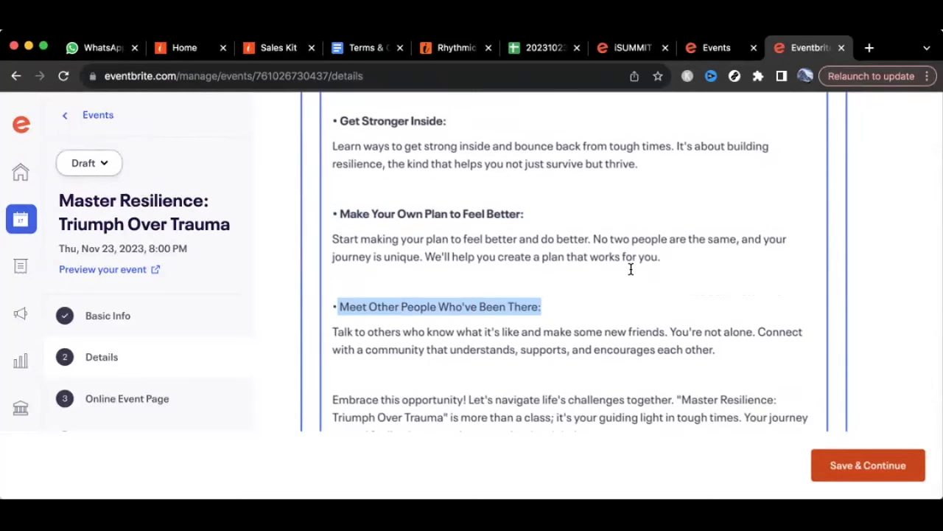
{"action": "scroll", "coordinate": [631, 269], "scroll_direction": "up", "scroll_amount": 12}
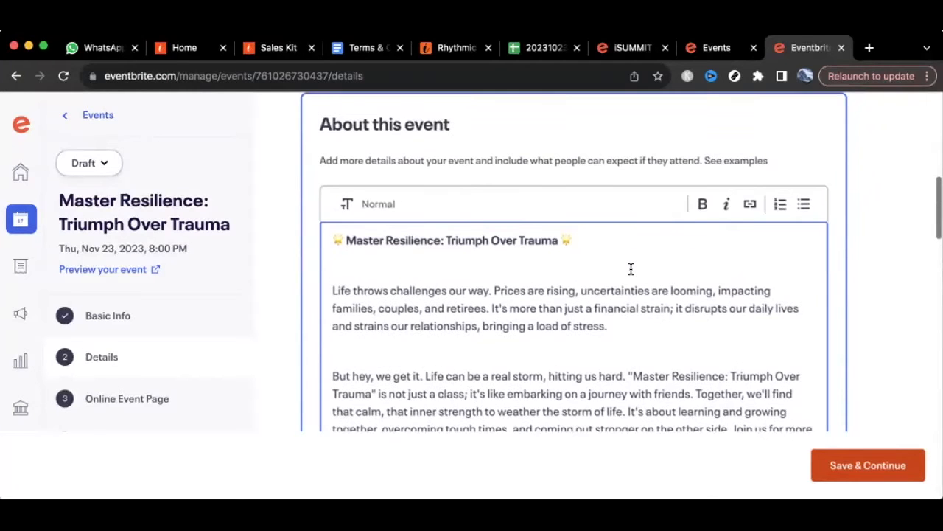
{"action": "left_click", "coordinate": [701, 204]}
Make the whole paragraph beginning "Embrace this opportunity!" in the event description bold
{"action": "scroll", "coordinate": [602, 329], "scroll_direction": "down", "scroll_amount": 12}
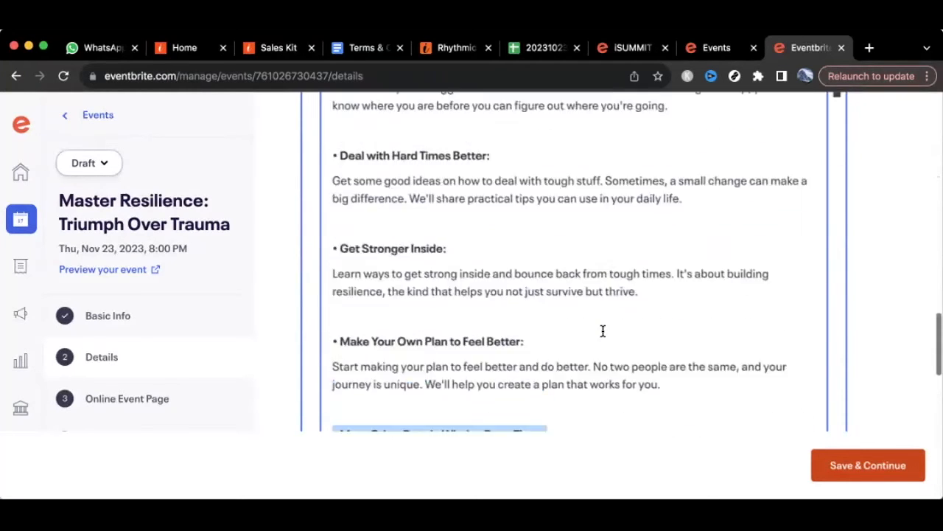
{"action": "scroll", "coordinate": [602, 331], "scroll_direction": "down", "scroll_amount": 5}
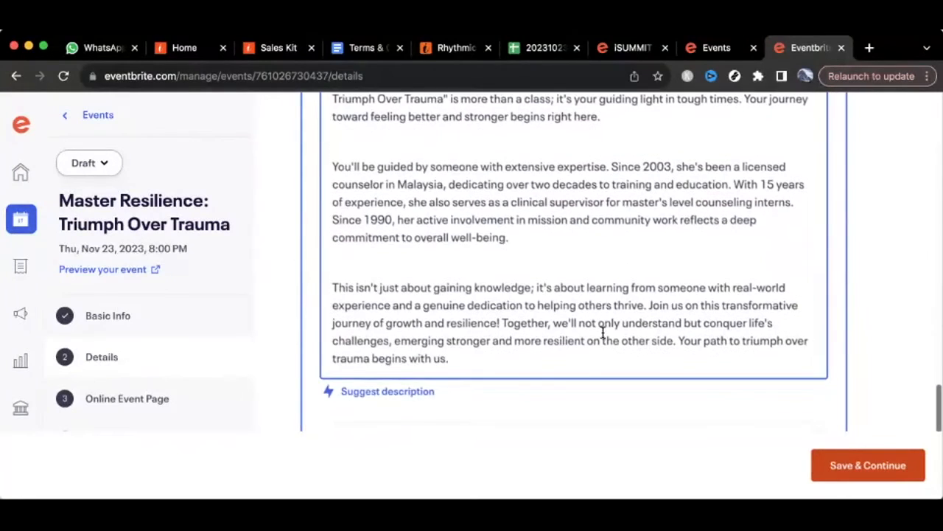
{"action": "scroll", "coordinate": [602, 332], "scroll_direction": "up", "scroll_amount": 2}
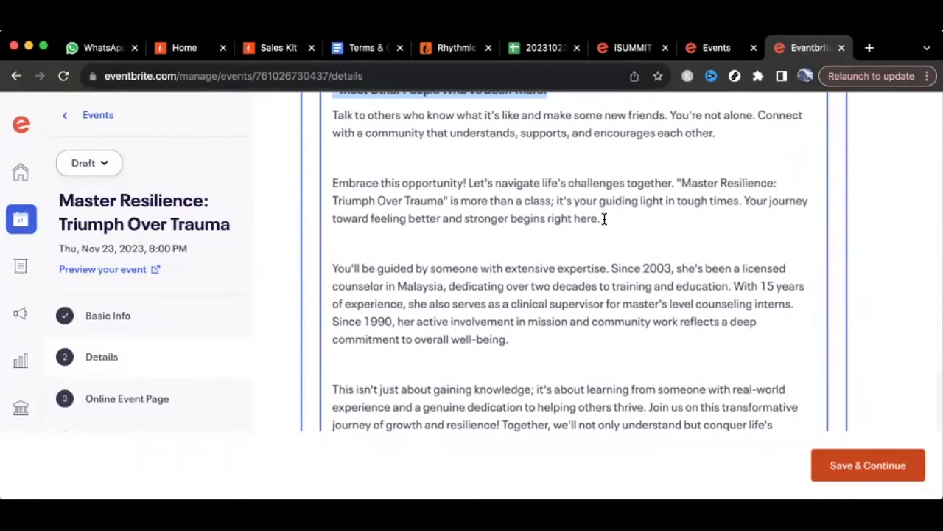
{"action": "left_click_drag", "start_coordinate": [601, 218], "coordinate": [346, 202]}
{"action": "triple_click", "coordinate": [432, 205]}
{"action": "scroll", "coordinate": [432, 205], "scroll_direction": "up", "scroll_amount": 15}
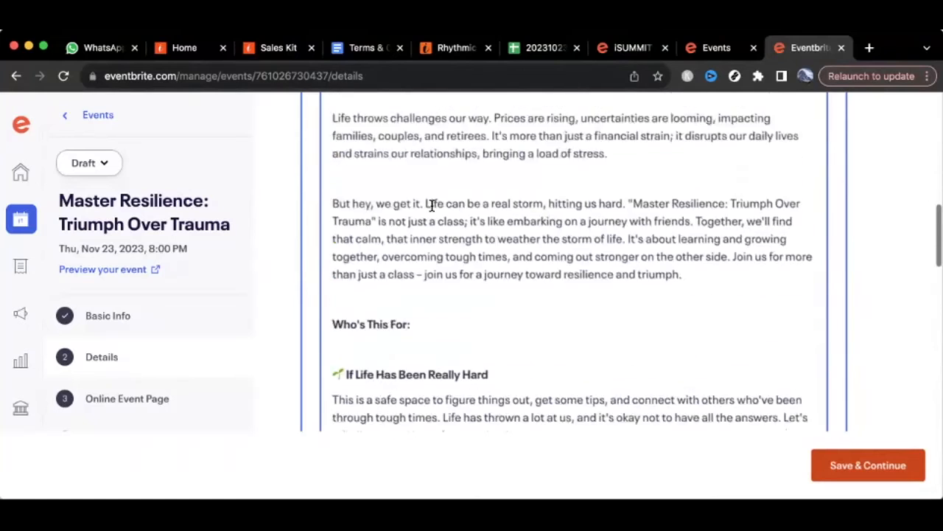
{"action": "left_click", "coordinate": [702, 196]}
Review the formatted event description from start to end, along with the options for adding more content beneath it
{"action": "scroll", "coordinate": [614, 295], "scroll_direction": "down", "scroll_amount": 15}
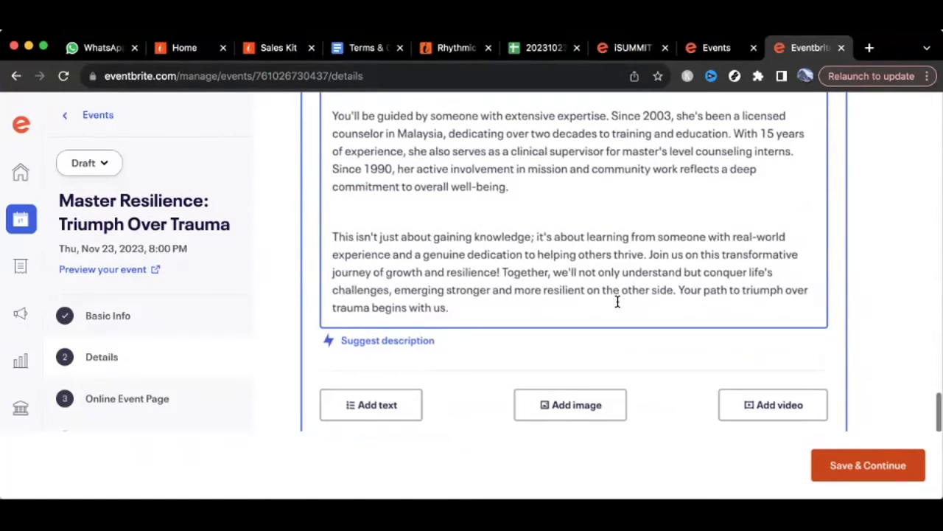
{"action": "scroll", "coordinate": [617, 301], "scroll_direction": "up", "scroll_amount": 6}
{"action": "scroll", "coordinate": [618, 300], "scroll_direction": "up", "scroll_amount": 15}
{"action": "scroll", "coordinate": [618, 299], "scroll_direction": "up", "scroll_amount": 5}
{"action": "scroll", "coordinate": [617, 300], "scroll_direction": "down", "scroll_amount": 15}
{"action": "scroll", "coordinate": [618, 300], "scroll_direction": "down", "scroll_amount": 10}
{"action": "scroll", "coordinate": [617, 300], "scroll_direction": "up", "scroll_amount": 3}
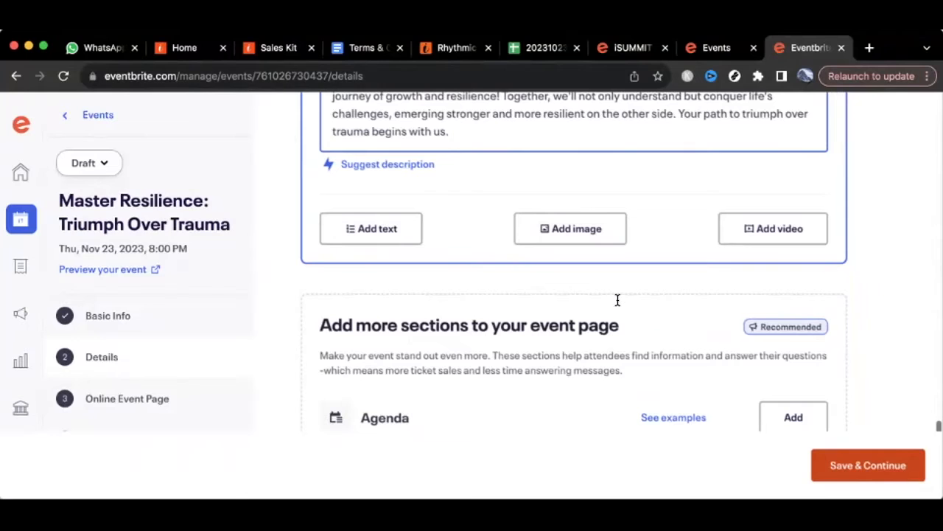
{"action": "scroll", "coordinate": [618, 300], "scroll_direction": "down", "scroll_amount": 1}
{"action": "scroll", "coordinate": [618, 300], "scroll_direction": "up", "scroll_amount": 1}
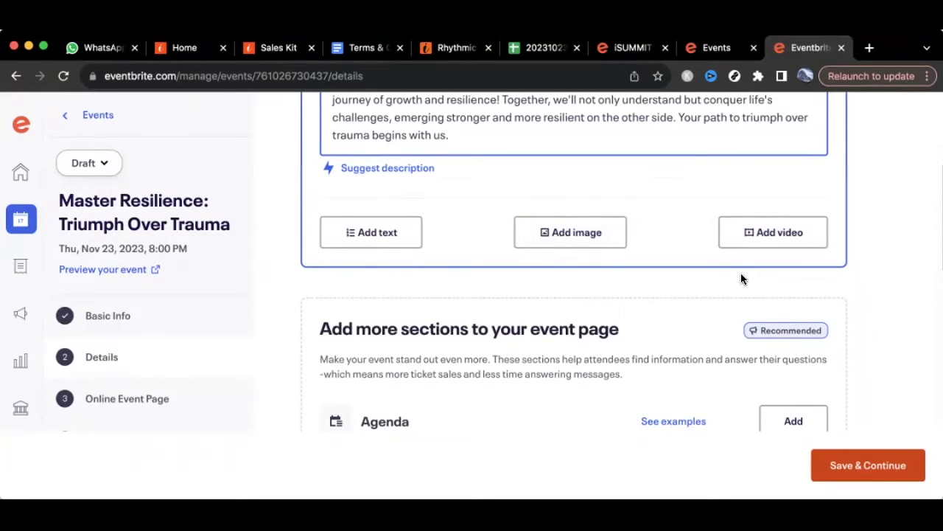
Give the description a final check, and save the event details to continue with the event setup
{"action": "scroll", "coordinate": [741, 273], "scroll_direction": "down", "scroll_amount": 3}
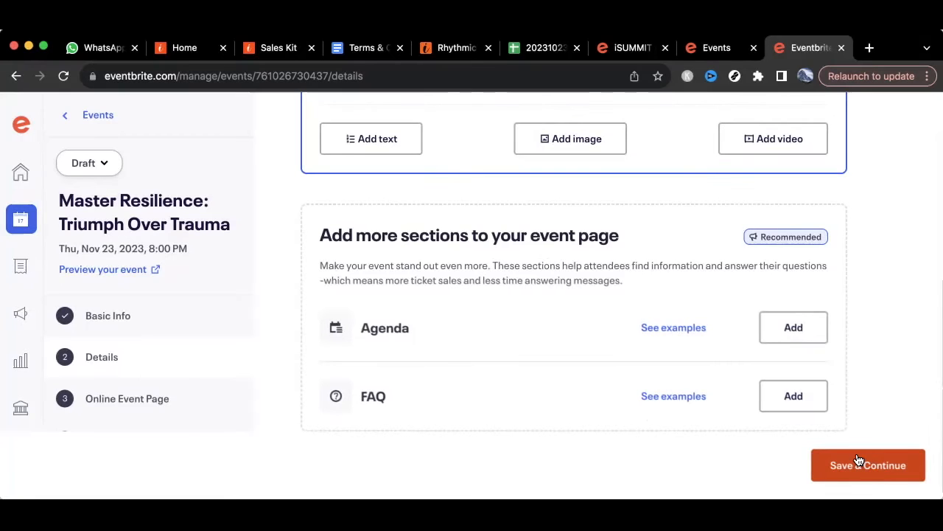
{"action": "scroll", "coordinate": [711, 313], "scroll_direction": "up", "scroll_amount": 1}
{"action": "scroll", "coordinate": [711, 313], "scroll_direction": "up", "scroll_amount": 5}
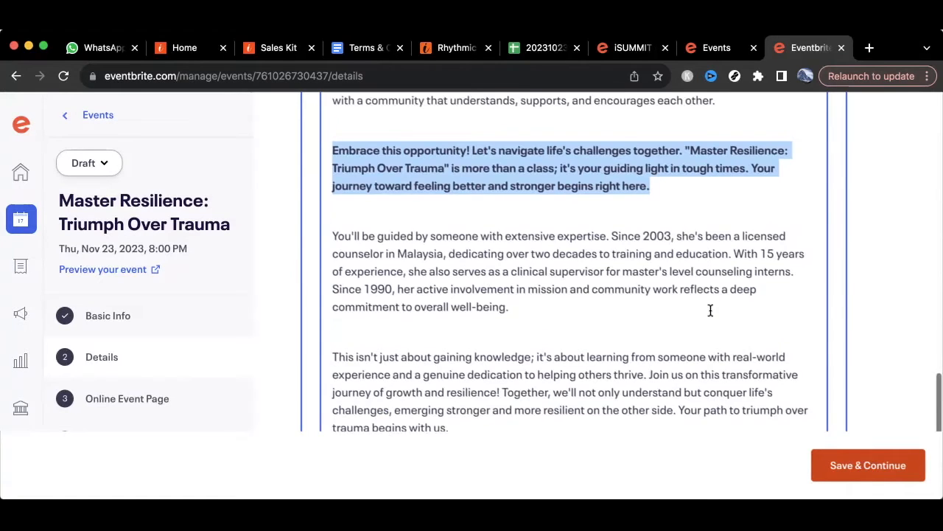
{"action": "scroll", "coordinate": [712, 313], "scroll_direction": "down", "scroll_amount": 3}
{"action": "scroll", "coordinate": [711, 310], "scroll_direction": "up", "scroll_amount": 6}
{"action": "scroll", "coordinate": [710, 309], "scroll_direction": "up", "scroll_amount": 2}
{"action": "scroll", "coordinate": [710, 310], "scroll_direction": "down", "scroll_amount": 12}
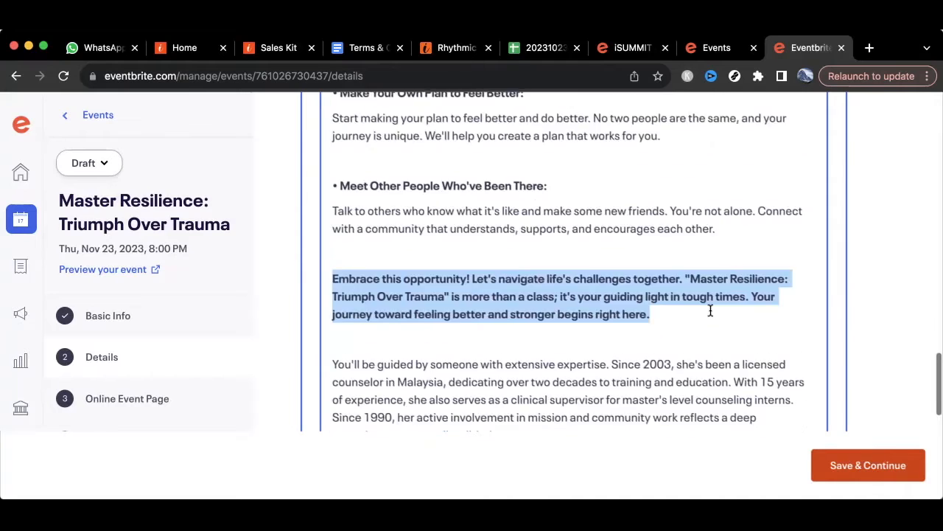
{"action": "left_click", "coordinate": [867, 466]}
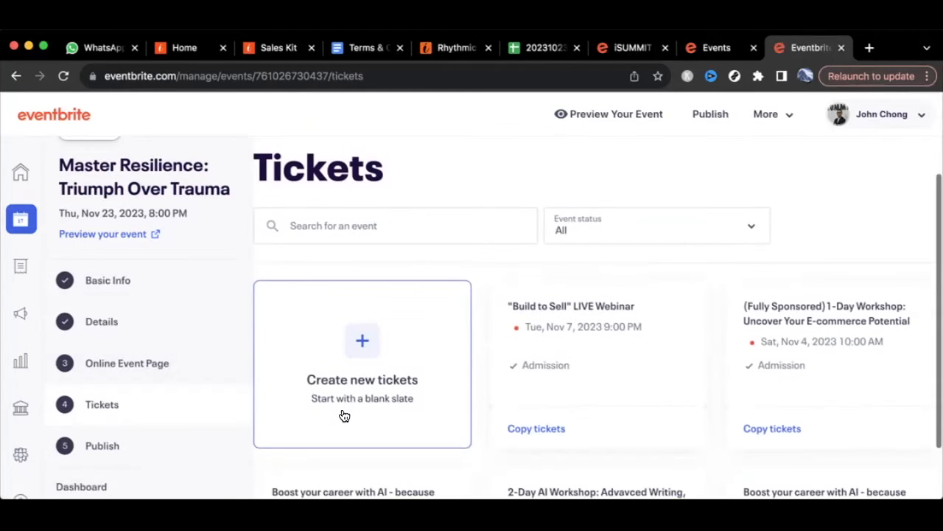
Open the Online Event Page setup and add a link block titled "Zoom Registration Access Link Here" as additional content
{"action": "scroll", "coordinate": [278, 391], "scroll_direction": "down", "scroll_amount": 1}
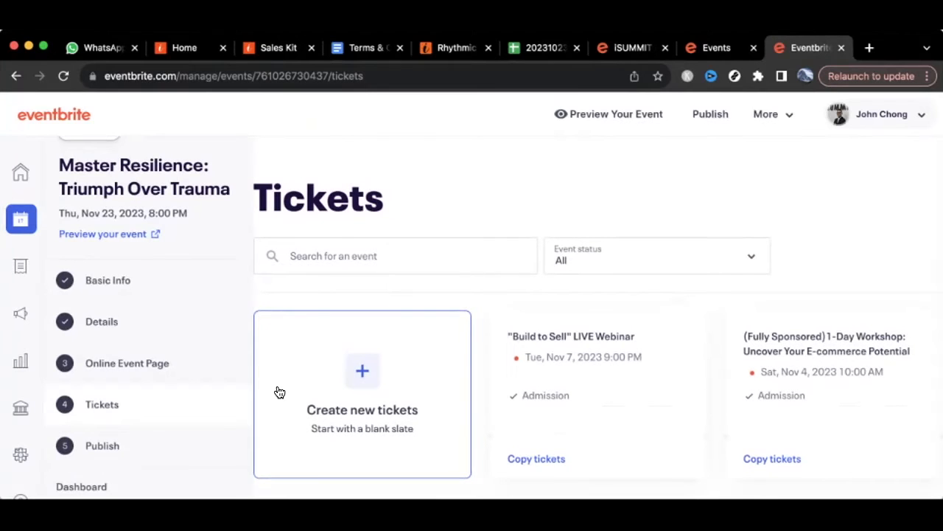
{"action": "left_click", "coordinate": [155, 369]}
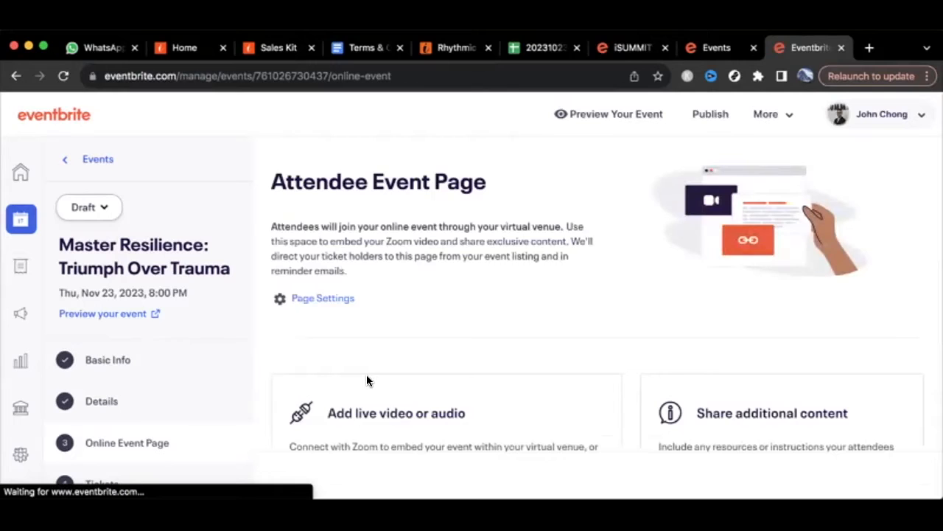
{"action": "scroll", "coordinate": [367, 380], "scroll_direction": "down", "scroll_amount": 2}
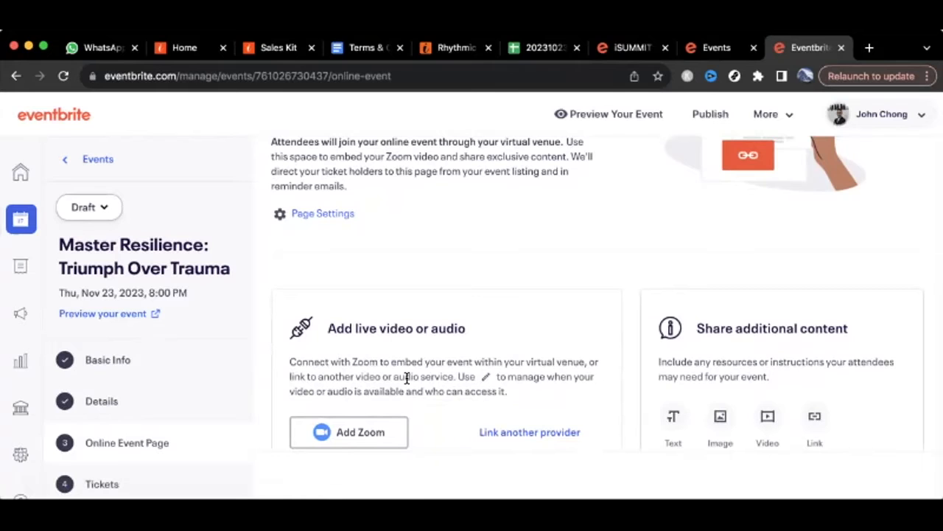
{"action": "scroll", "coordinate": [407, 377], "scroll_direction": "down", "scroll_amount": 2}
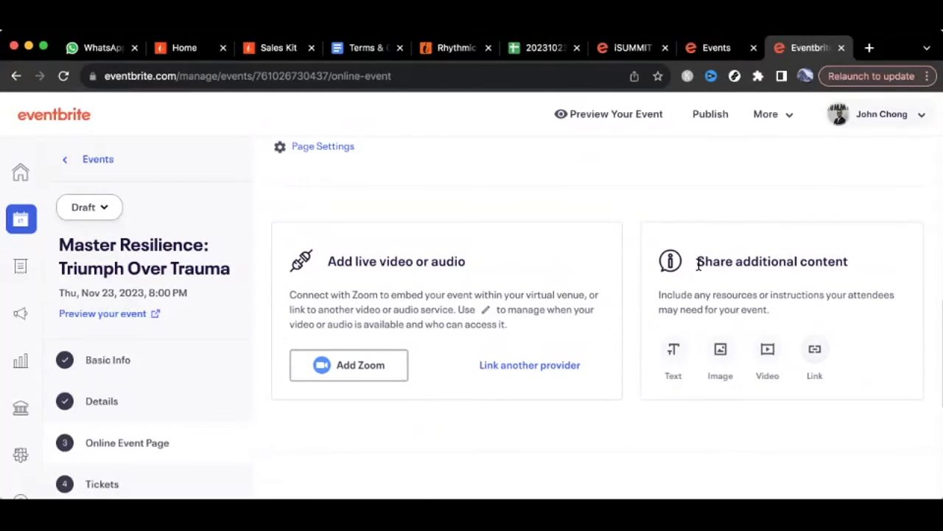
{"action": "scroll", "coordinate": [796, 288], "scroll_direction": "down", "scroll_amount": 1}
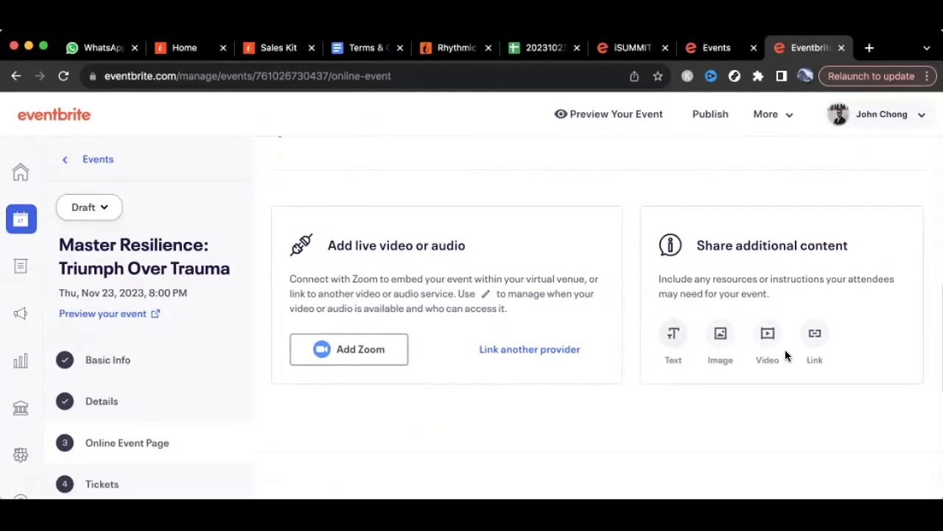
{"action": "left_click", "coordinate": [815, 333]}
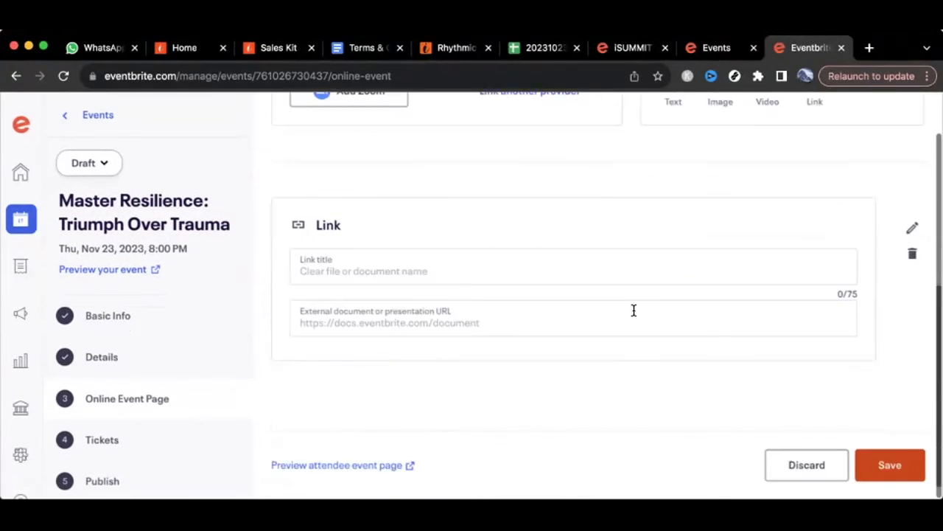
{"action": "left_click", "coordinate": [327, 251]}
{"action": "left_click", "coordinate": [414, 284]}
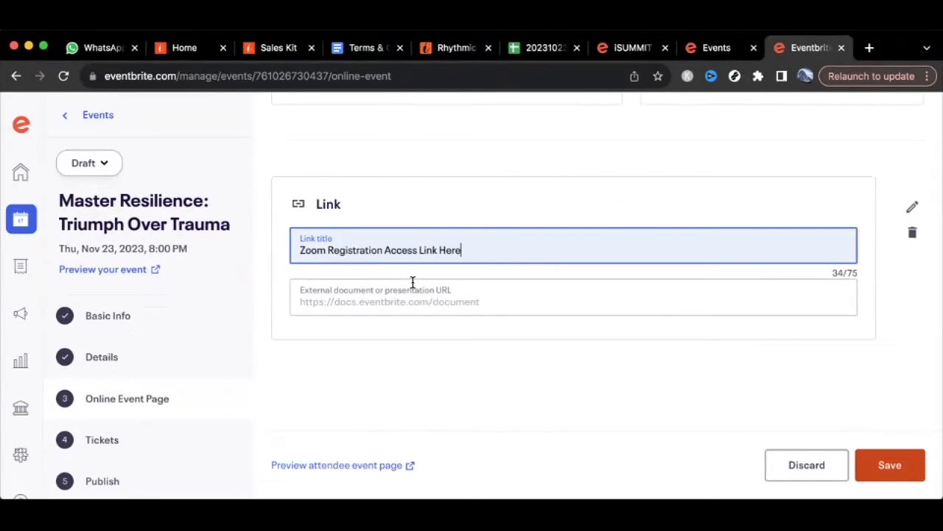
Fill in the link block's external document URL with the event's zoom.us meeting registration link
{"action": "left_click", "coordinate": [375, 304]}
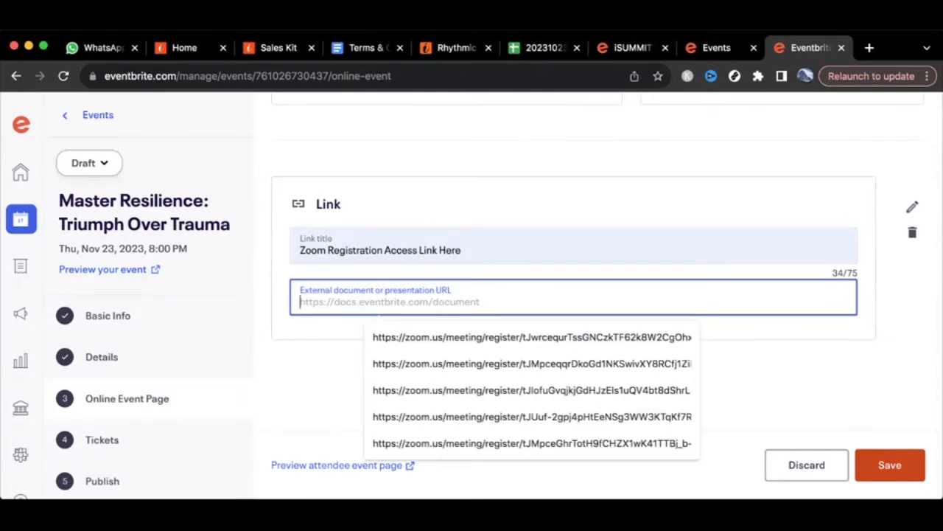
{"action": "key", "text": "super+Tab"}
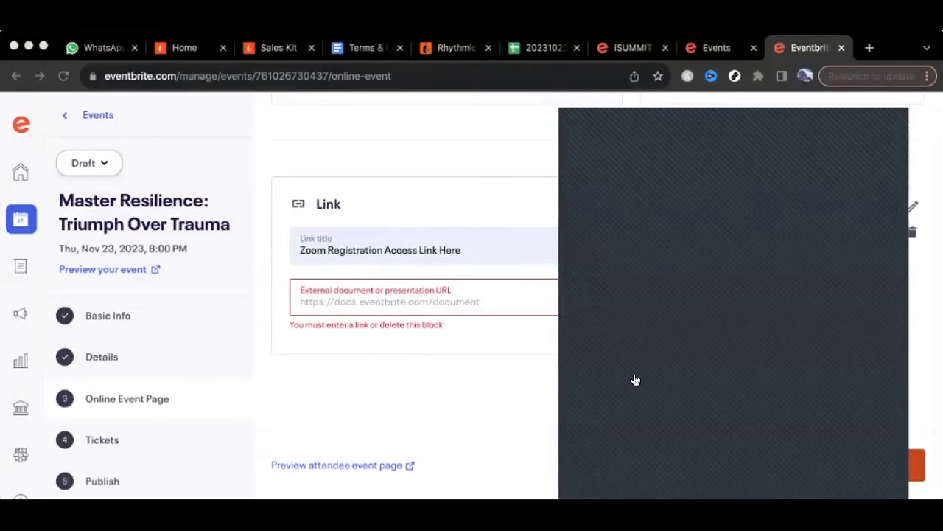
{"action": "left_click", "coordinate": [346, 301]}
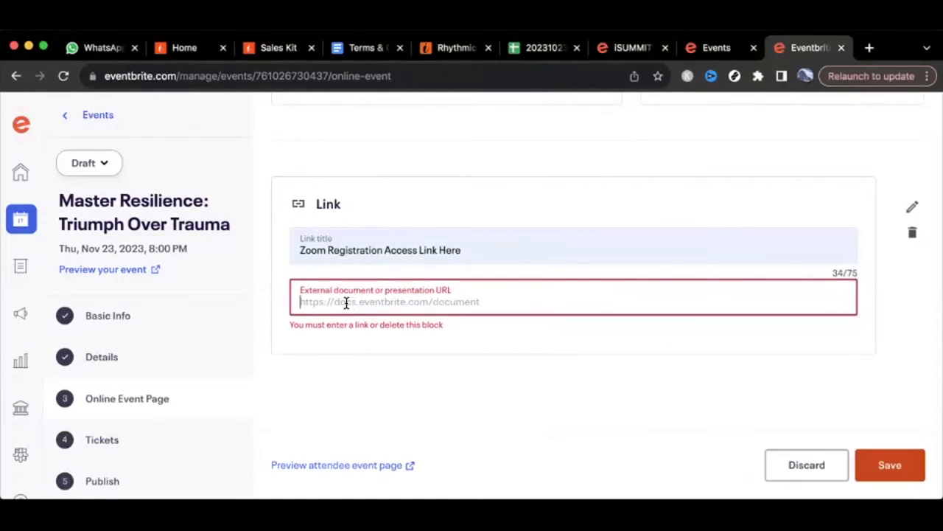
{"action": "left_click", "coordinate": [345, 301]}
{"action": "type", "text": "https://zoom.us/meeting/register/tJMpceGhrTotH9fCHZX1wK41TTBj_b-Gw99D"}
{"action": "scroll", "coordinate": [521, 392], "scroll_direction": "down", "scroll_amount": 1}
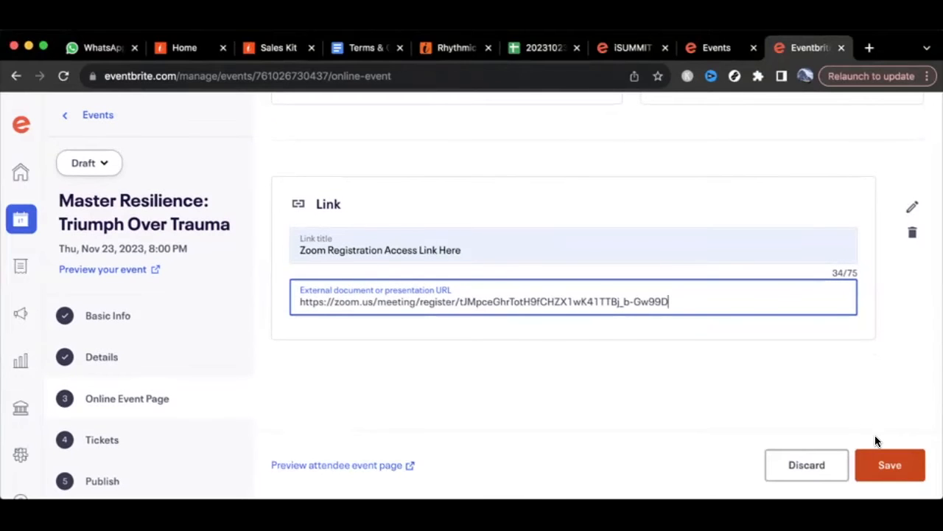
Add an image block to the attendee event page and upload 6.png from the Trauma folder into it
{"action": "scroll", "coordinate": [786, 342], "scroll_direction": "up", "scroll_amount": 3}
{"action": "scroll", "coordinate": [786, 342], "scroll_direction": "down", "scroll_amount": 2}
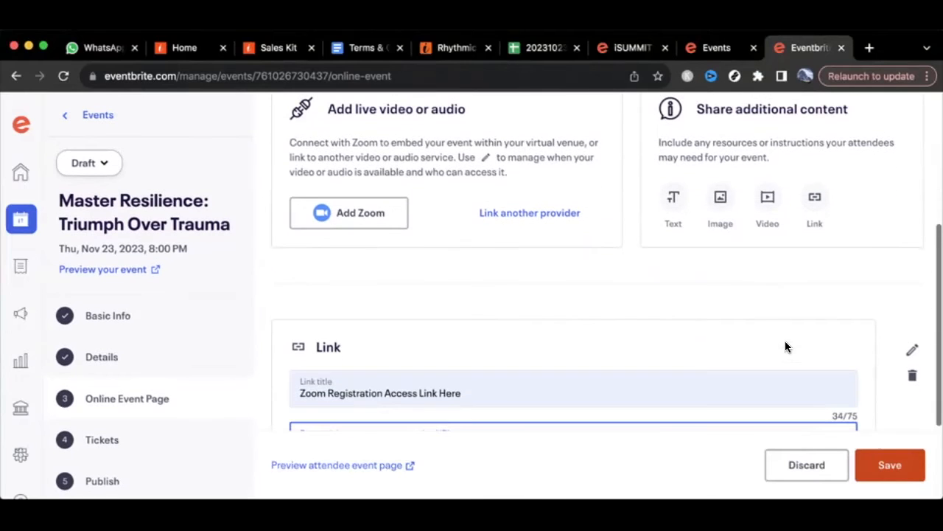
{"action": "left_click", "coordinate": [720, 204]}
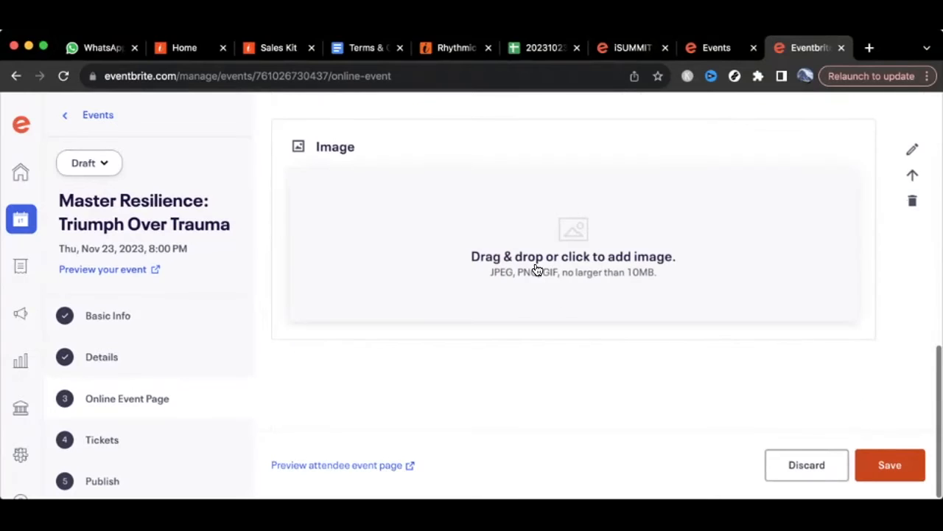
{"action": "left_click", "coordinate": [573, 236]}
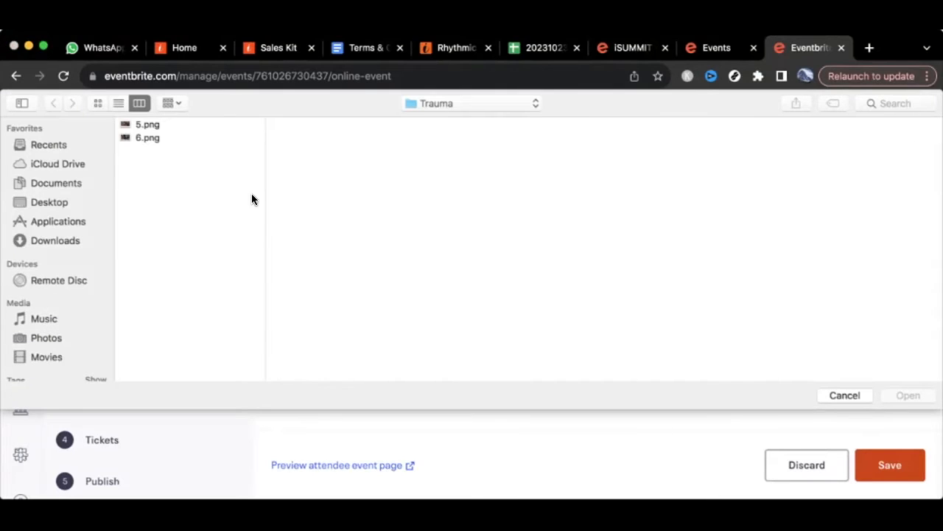
{"action": "left_click", "coordinate": [148, 139]}
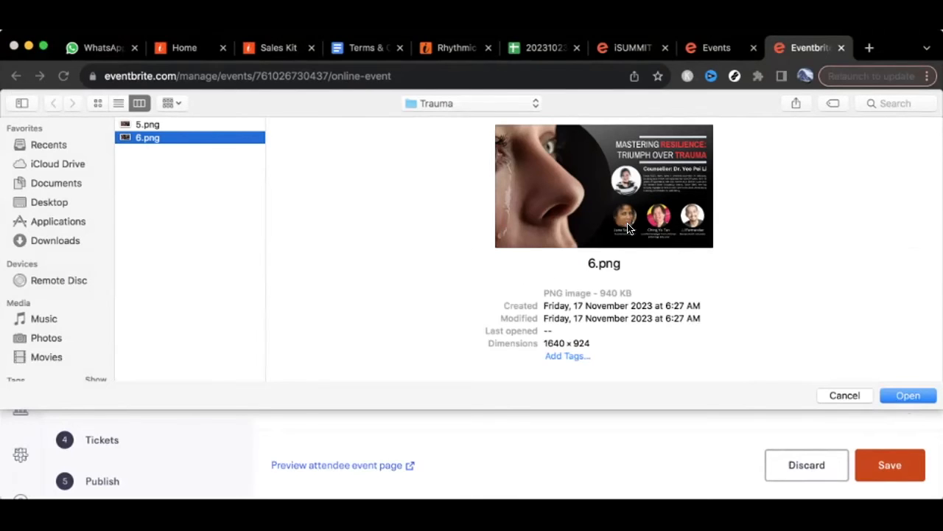
{"action": "left_click", "coordinate": [908, 396]}
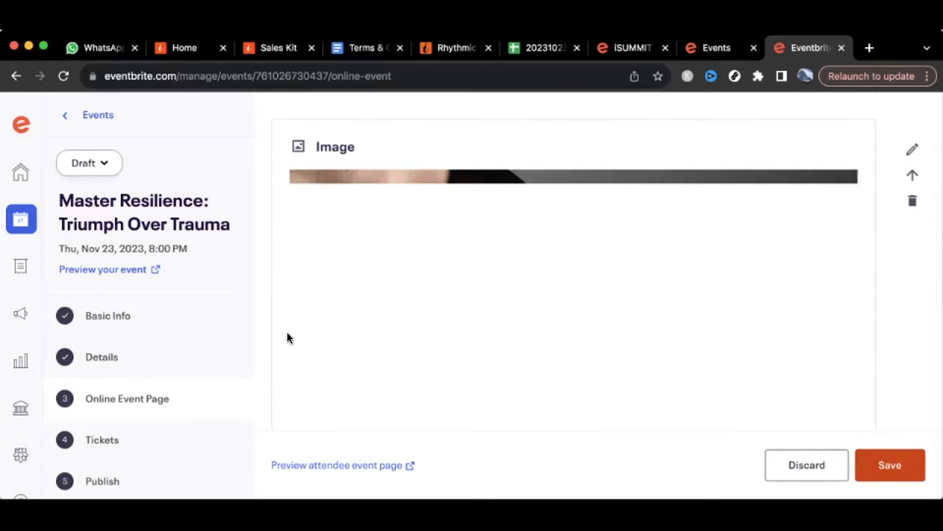
Check the image and link blocks, save the attendee event page, and continue to the ticket setup
{"action": "scroll", "coordinate": [276, 298], "scroll_direction": "down", "scroll_amount": 3}
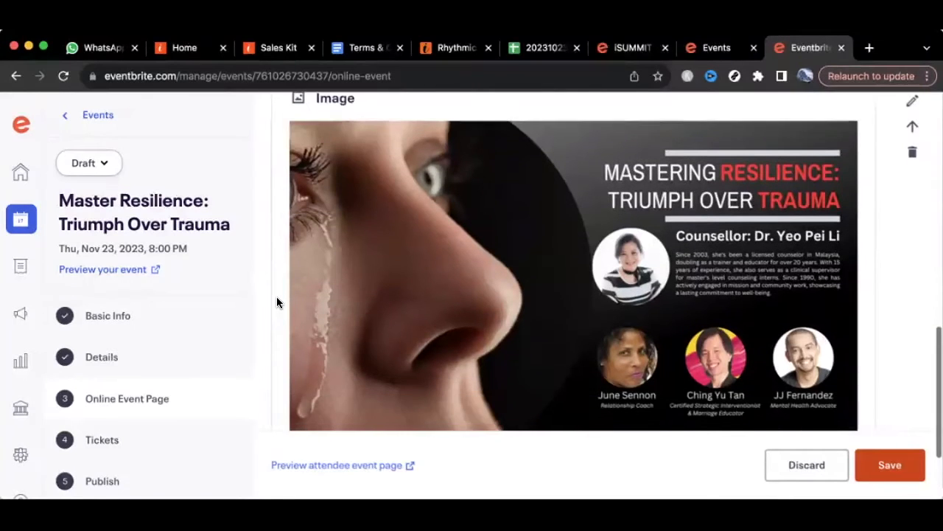
{"action": "scroll", "coordinate": [277, 302], "scroll_direction": "up", "scroll_amount": 1}
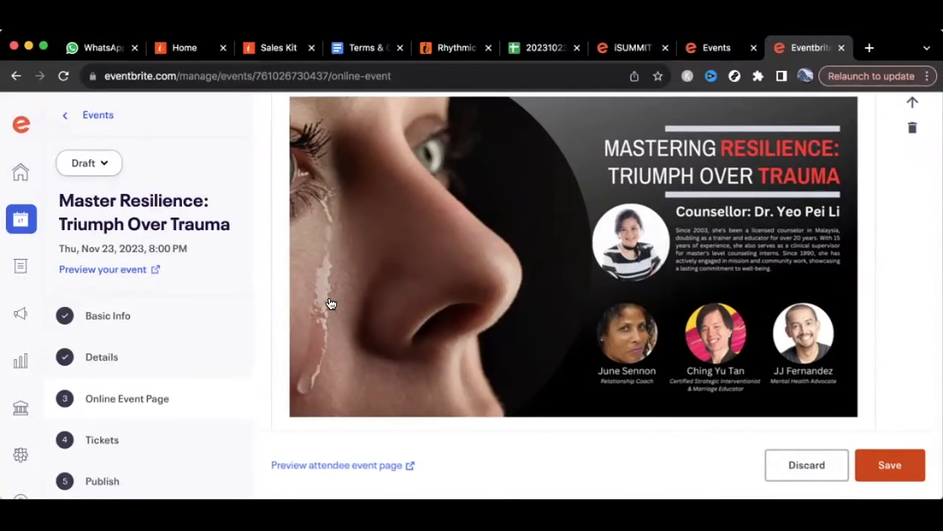
{"action": "scroll", "coordinate": [838, 373], "scroll_direction": "up", "scroll_amount": 3}
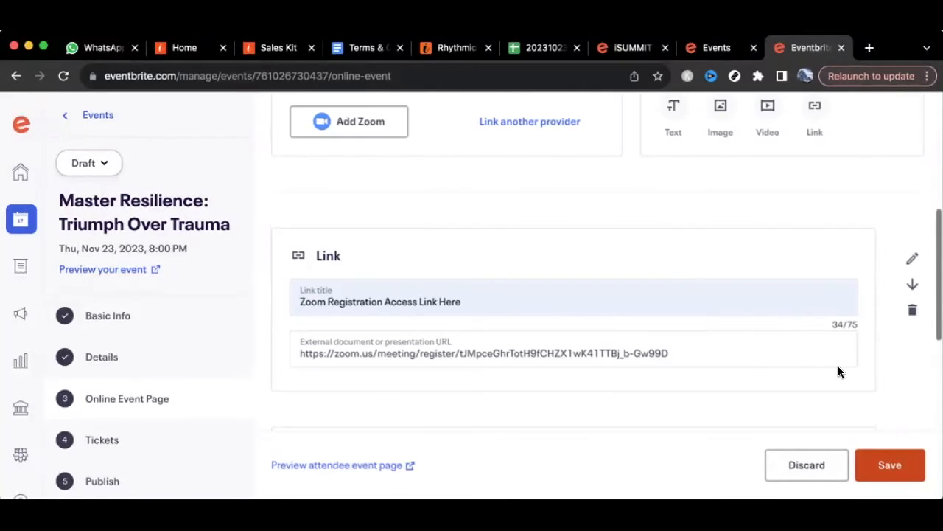
{"action": "scroll", "coordinate": [838, 373], "scroll_direction": "down", "scroll_amount": 3}
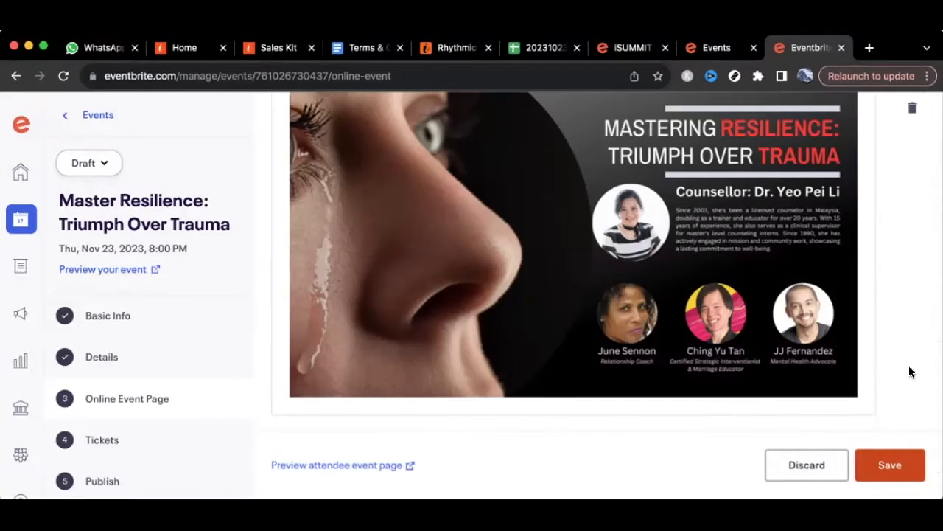
{"action": "left_click", "coordinate": [893, 465]}
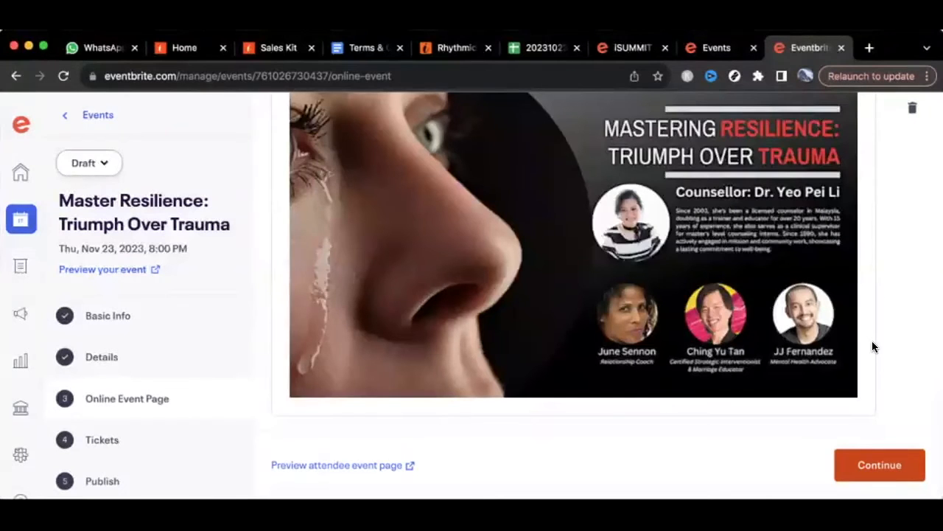
{"action": "left_click", "coordinate": [875, 473]}
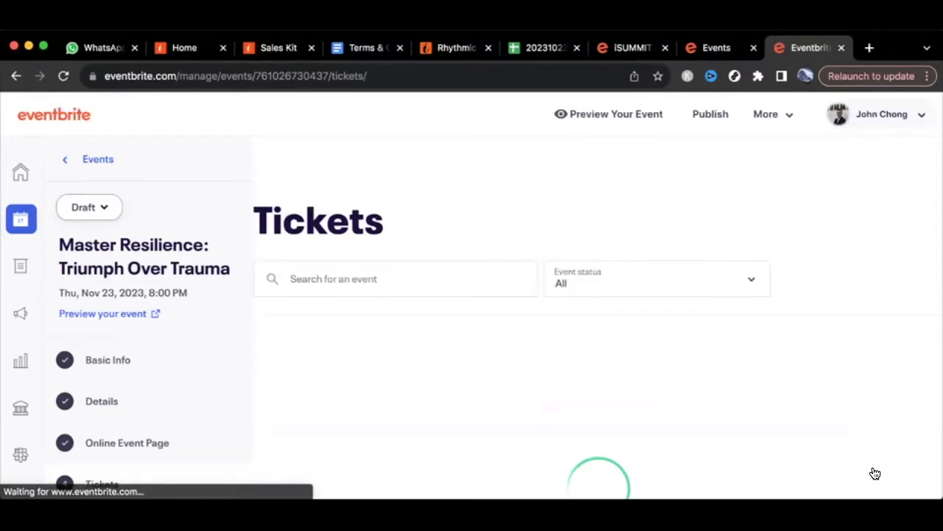
Start new tickets from a blank slate and confirm an event capacity of up to 25 tickets
{"action": "scroll", "coordinate": [166, 357], "scroll_direction": "down", "scroll_amount": 2}
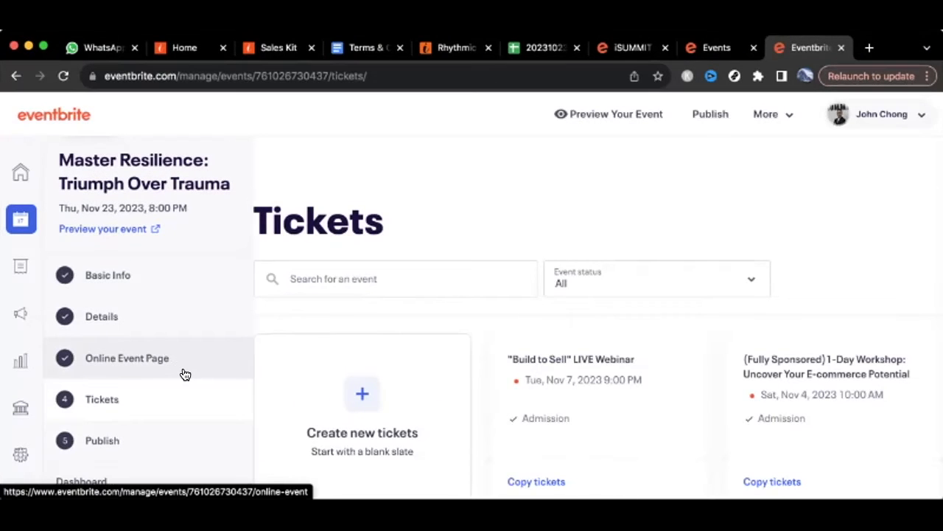
{"action": "scroll", "coordinate": [185, 375], "scroll_direction": "down", "scroll_amount": 1}
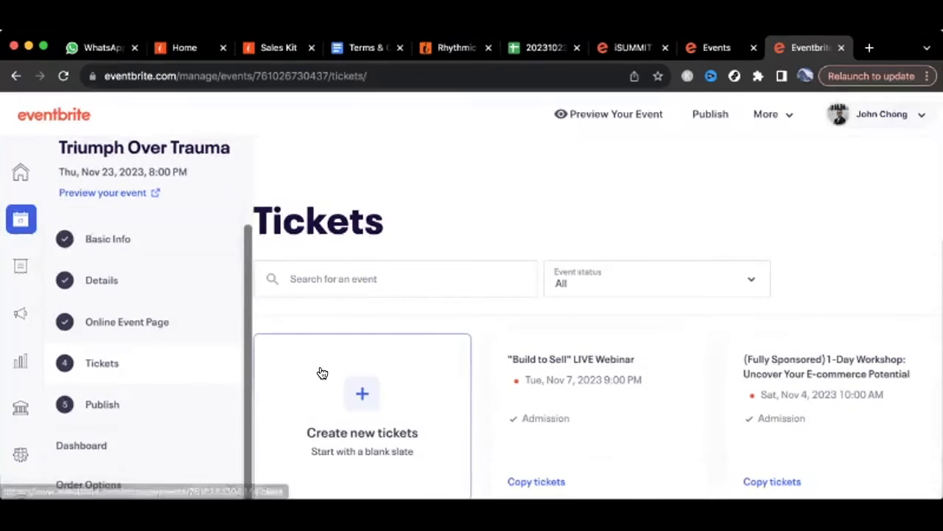
{"action": "scroll", "coordinate": [319, 371], "scroll_direction": "down", "scroll_amount": 2}
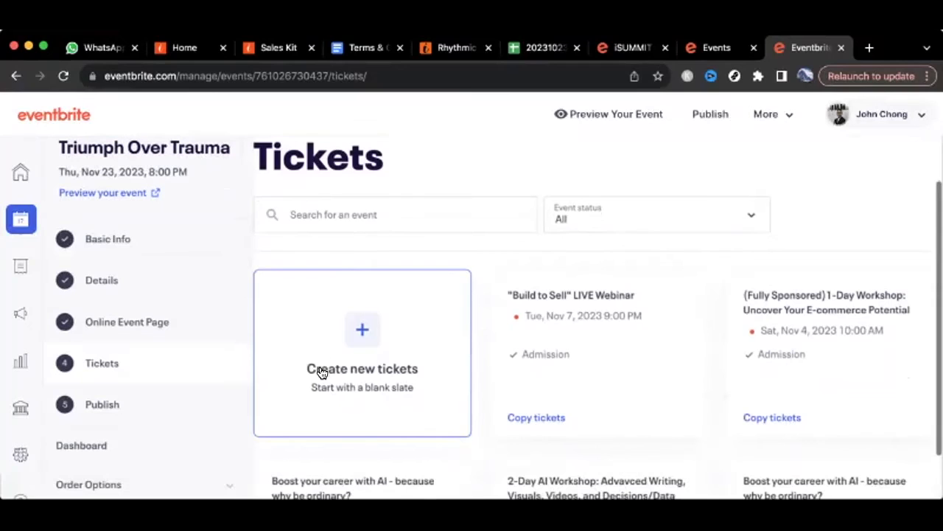
{"action": "left_click", "coordinate": [363, 331]}
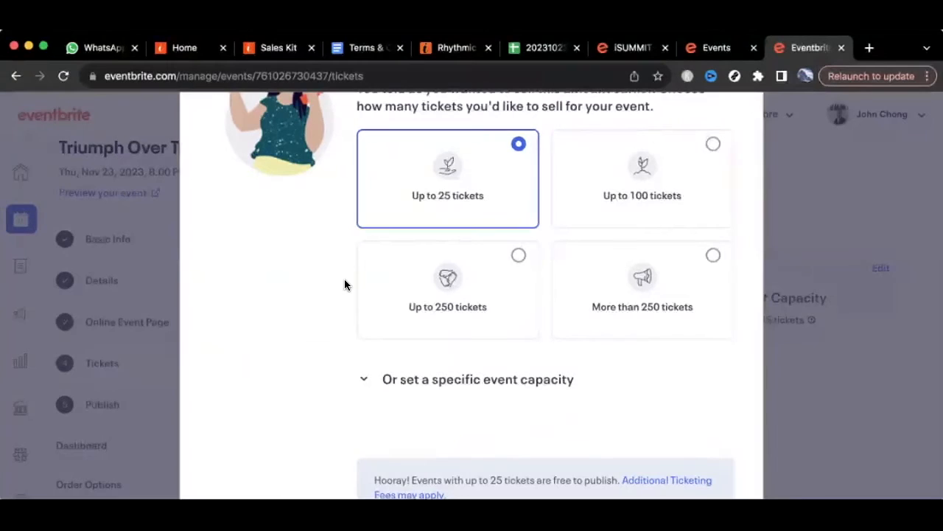
{"action": "left_click", "coordinate": [447, 167]}
{"action": "scroll", "coordinate": [554, 300], "scroll_direction": "down", "scroll_amount": 2}
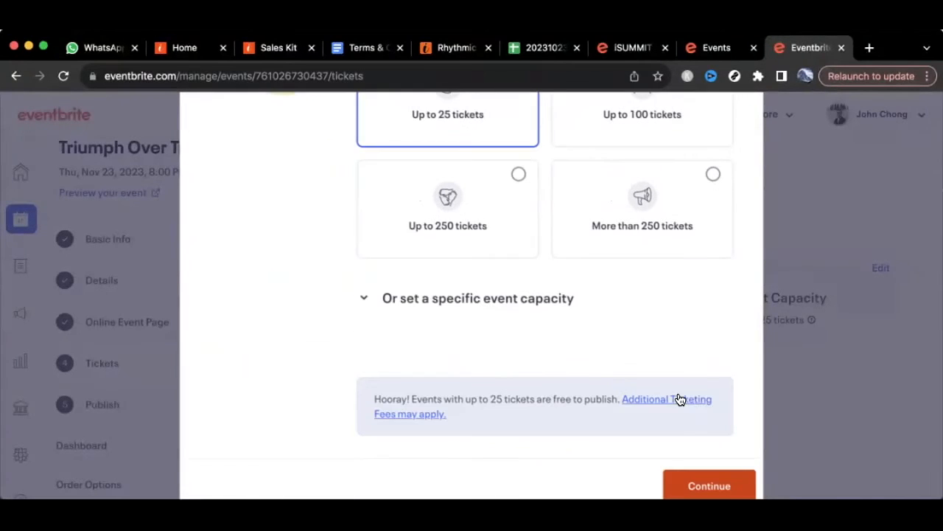
{"action": "left_click", "coordinate": [710, 485]}
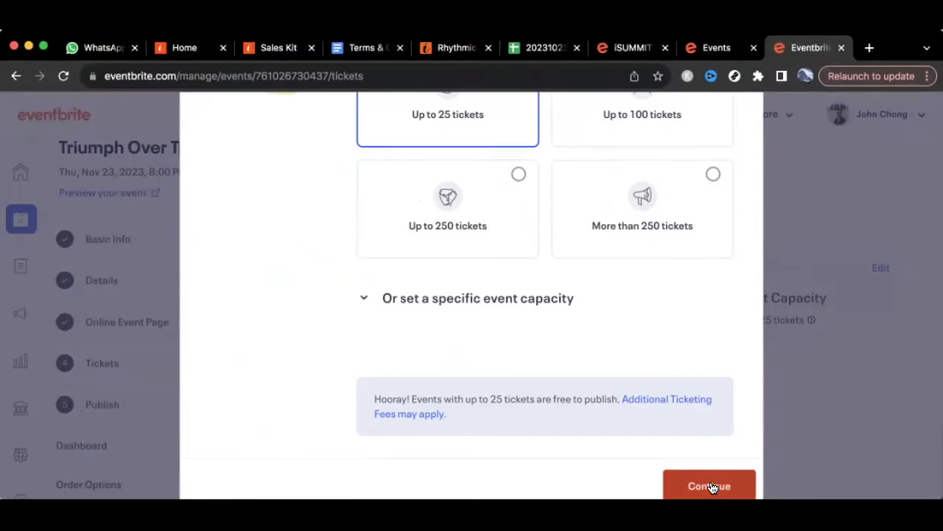
{"action": "scroll", "coordinate": [642, 396], "scroll_direction": "down", "scroll_amount": 1}
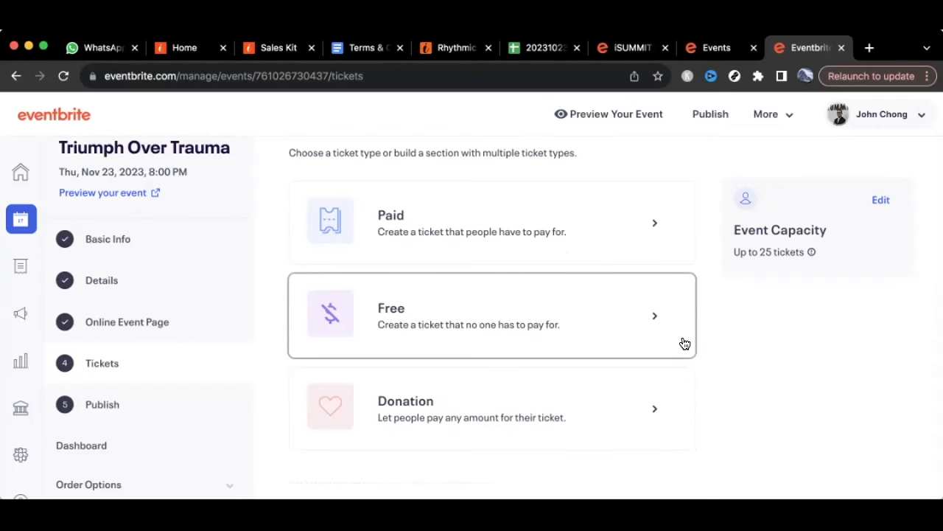
Create a paid ticket type and name it "VIP Admission"
{"action": "left_click", "coordinate": [519, 227]}
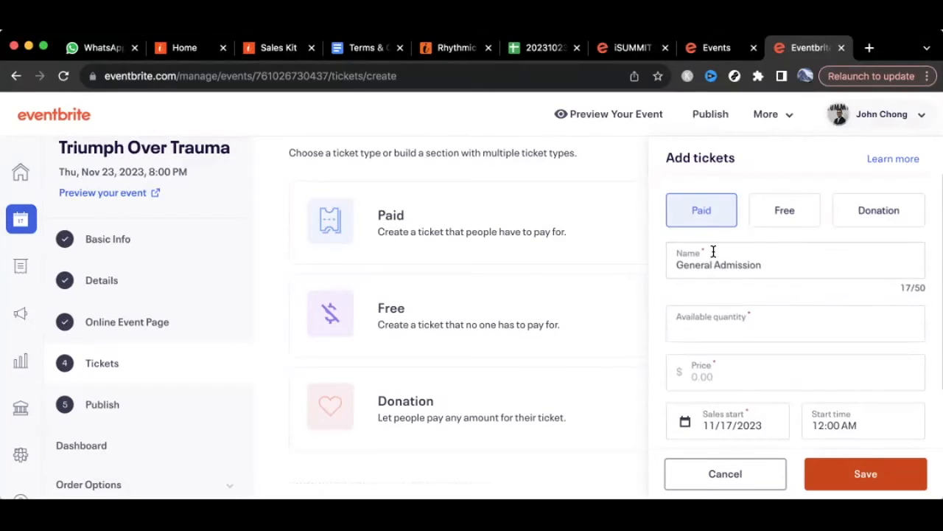
{"action": "left_click_drag", "start_coordinate": [712, 264], "coordinate": [663, 264]}
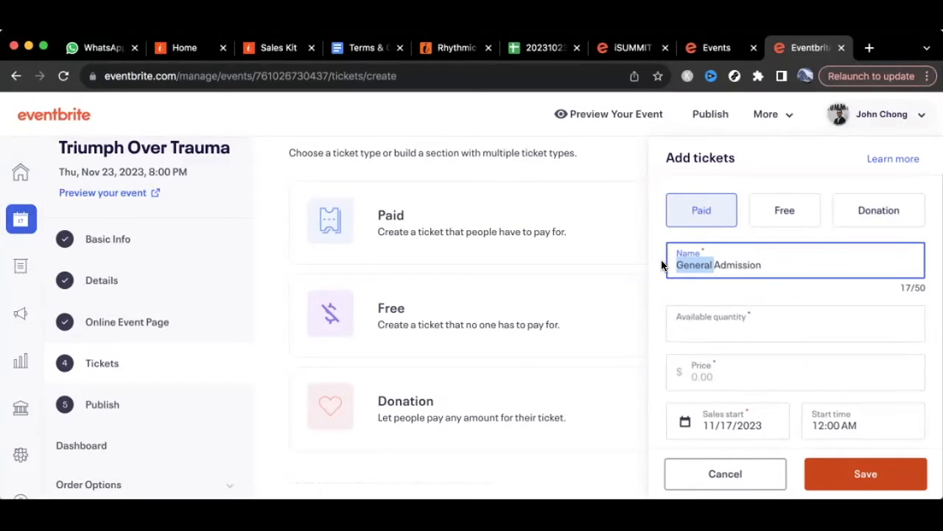
{"action": "key", "text": "BackSpace"}
{"action": "type", "text": "VIP"}
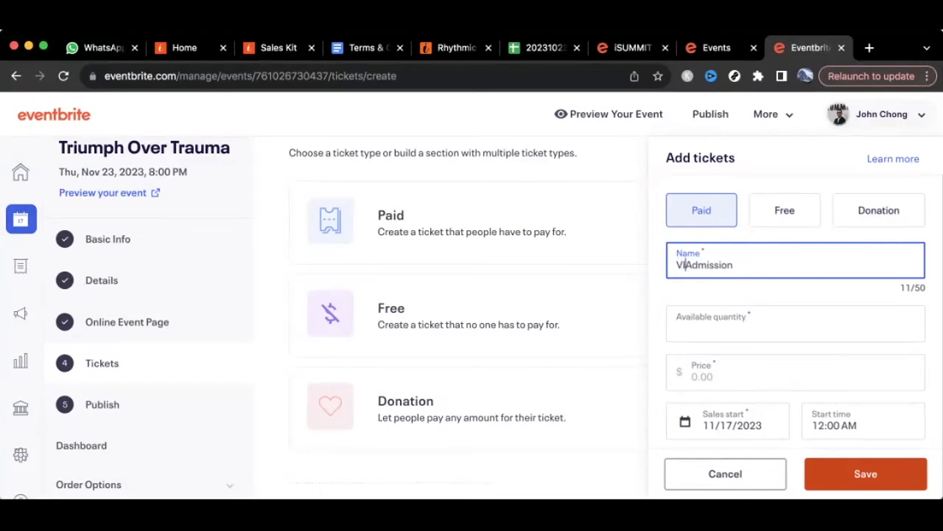
Set the VIP Admission ticket's available quantity to 7 and its price to $97.00
{"action": "left_click", "coordinate": [694, 329]}
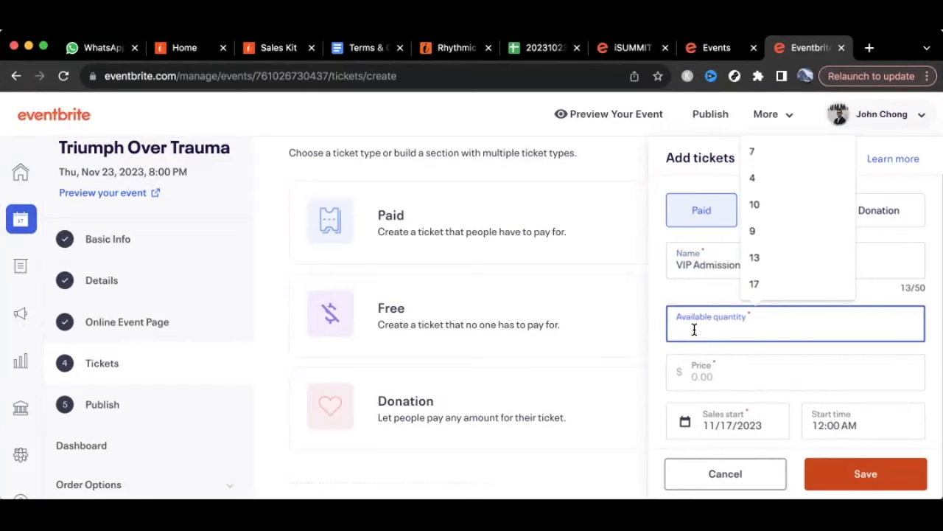
{"action": "type", "text": "7"}
{"action": "left_click", "coordinate": [707, 373]}
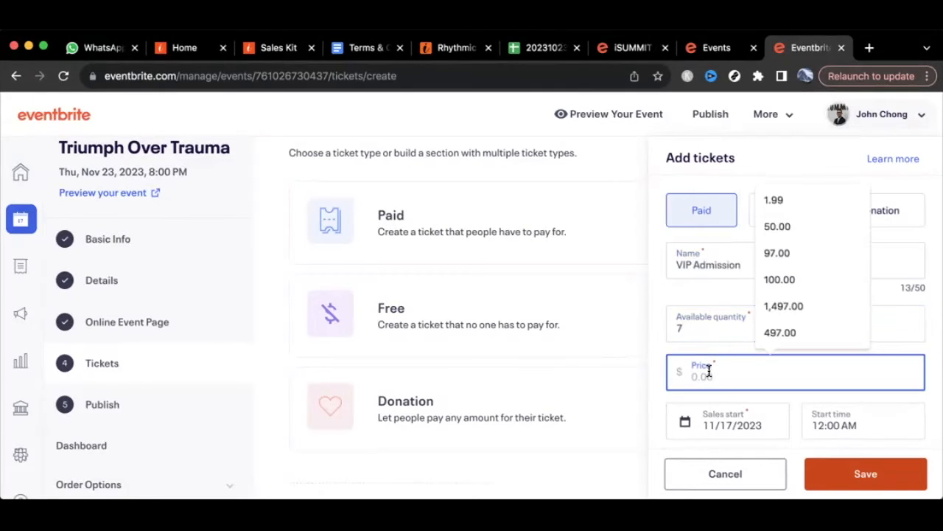
{"action": "type", "text": "9"}
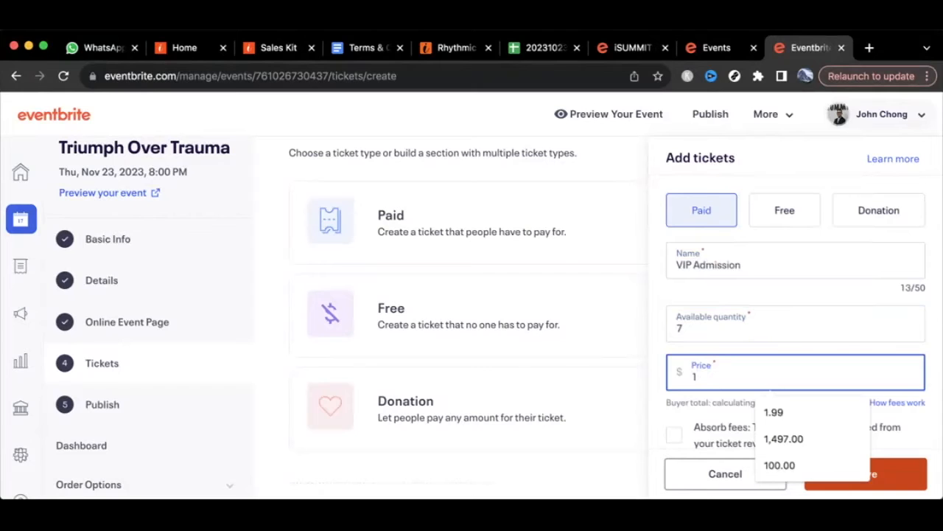
{"action": "type", "text": "7"}
{"action": "left_click", "coordinate": [768, 415]}
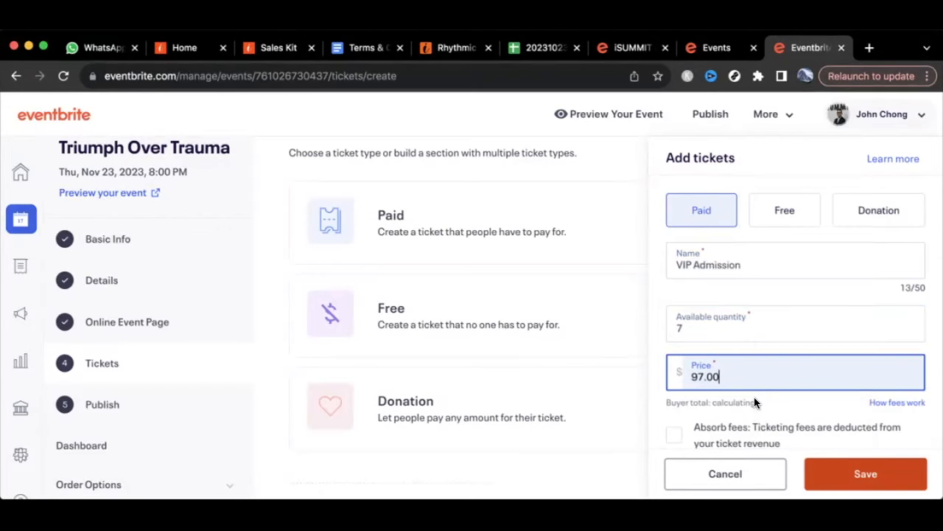
Review the online fee breakdown for the VIP ticket, from service fee to payout, and close it
{"action": "scroll", "coordinate": [737, 354], "scroll_direction": "down", "scroll_amount": 3}
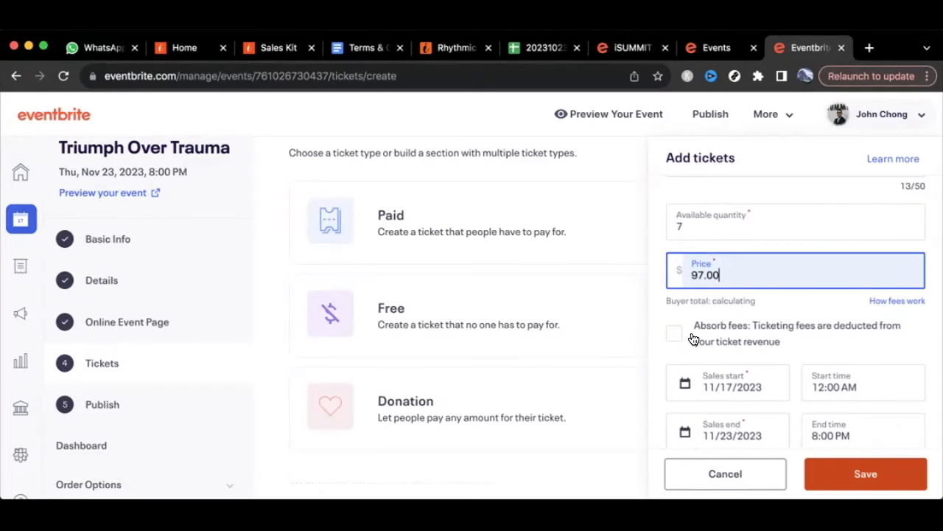
{"action": "scroll", "coordinate": [691, 302], "scroll_direction": "down", "scroll_amount": 1}
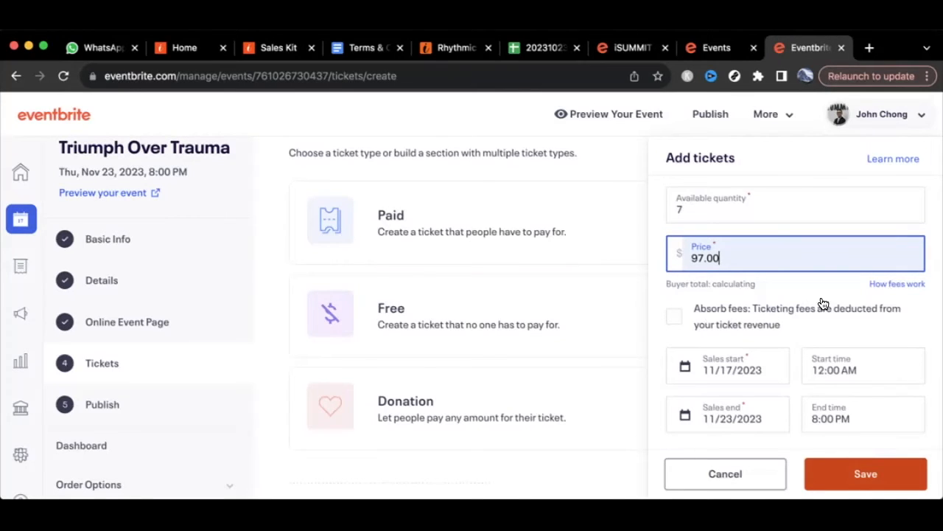
{"action": "left_click", "coordinate": [895, 284]}
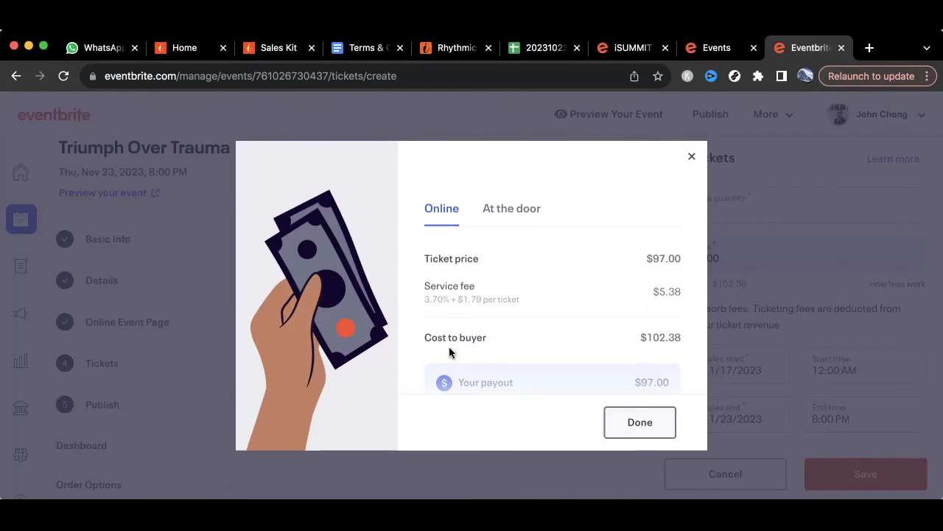
{"action": "scroll", "coordinate": [597, 311], "scroll_direction": "down", "scroll_amount": 1}
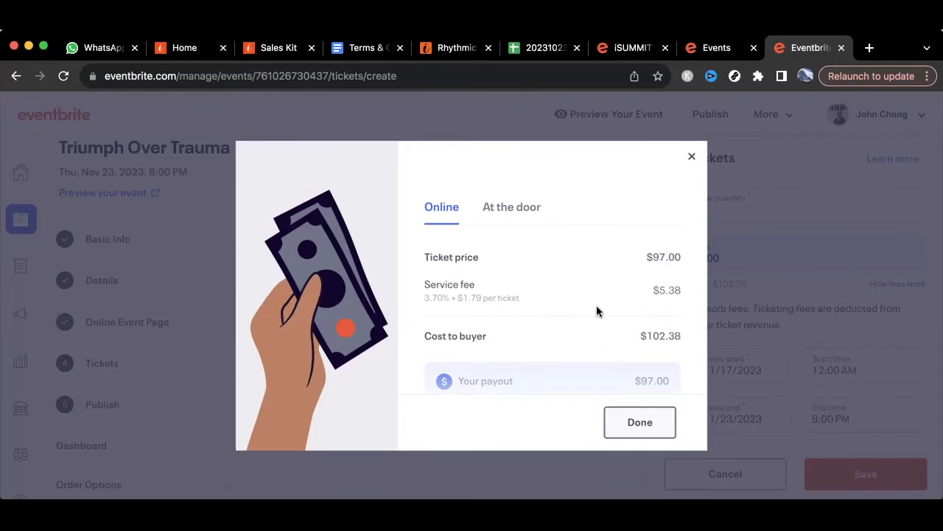
{"action": "scroll", "coordinate": [586, 328], "scroll_direction": "down", "scroll_amount": 2}
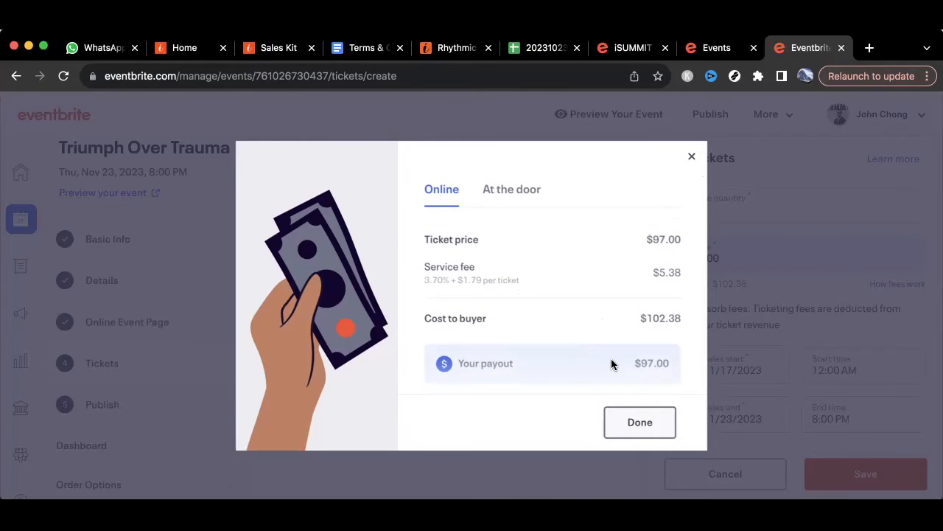
{"action": "left_click", "coordinate": [693, 161]}
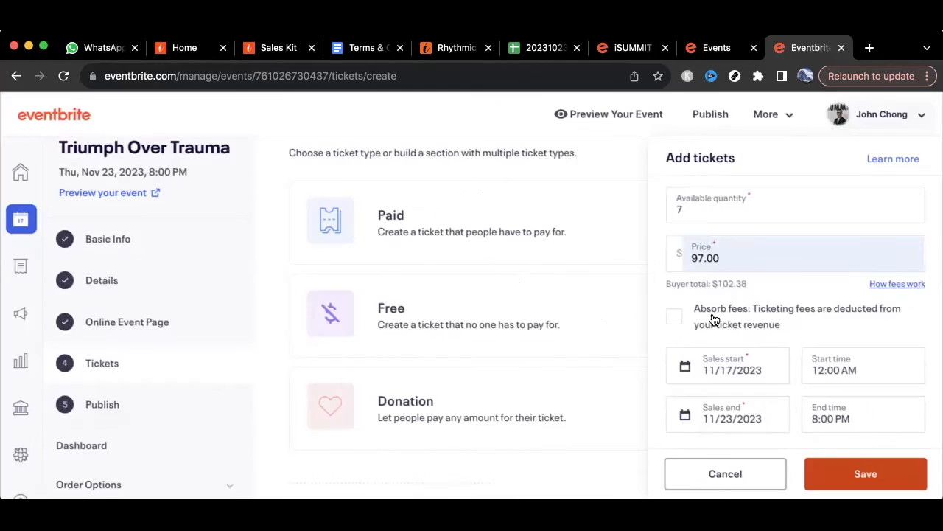
Try absorbing the ticketing fees, check the resulting fee breakdown, and turn fee absorption off again
{"action": "left_click", "coordinate": [676, 319]}
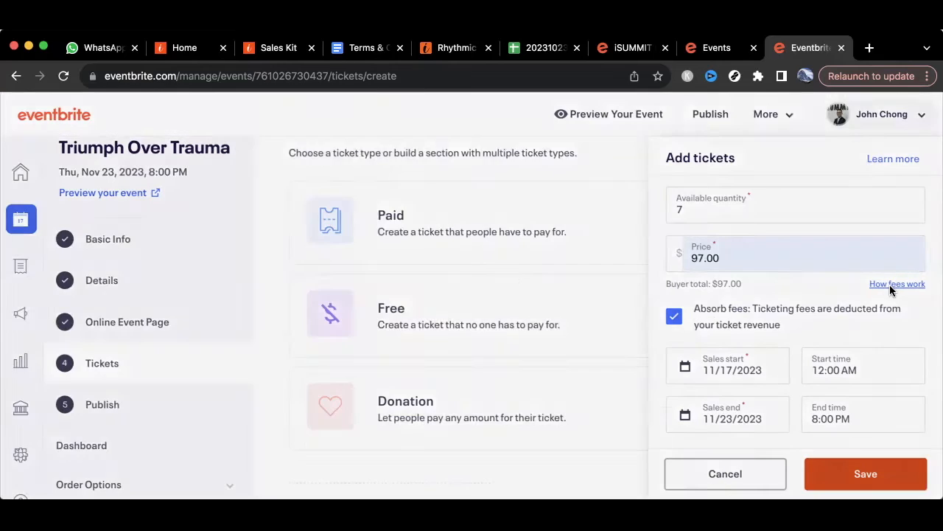
{"action": "left_click", "coordinate": [889, 286]}
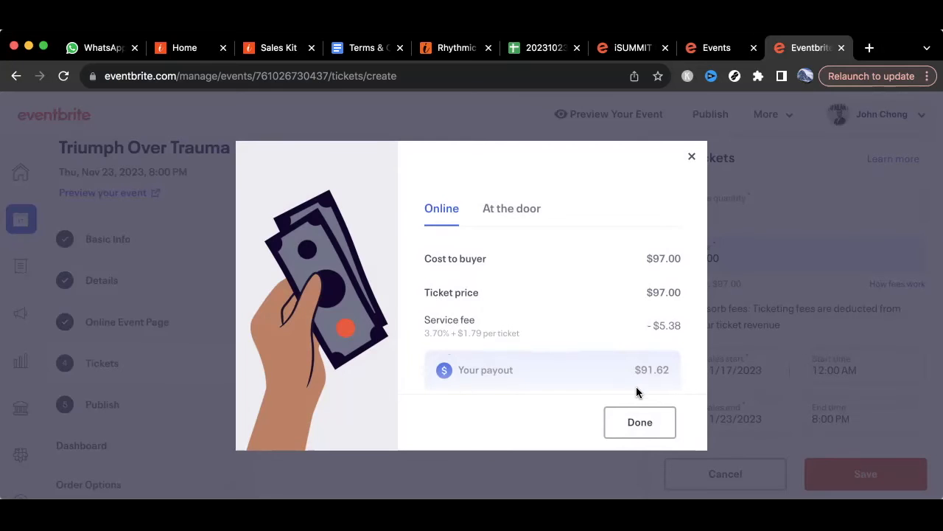
{"action": "left_click", "coordinate": [692, 157]}
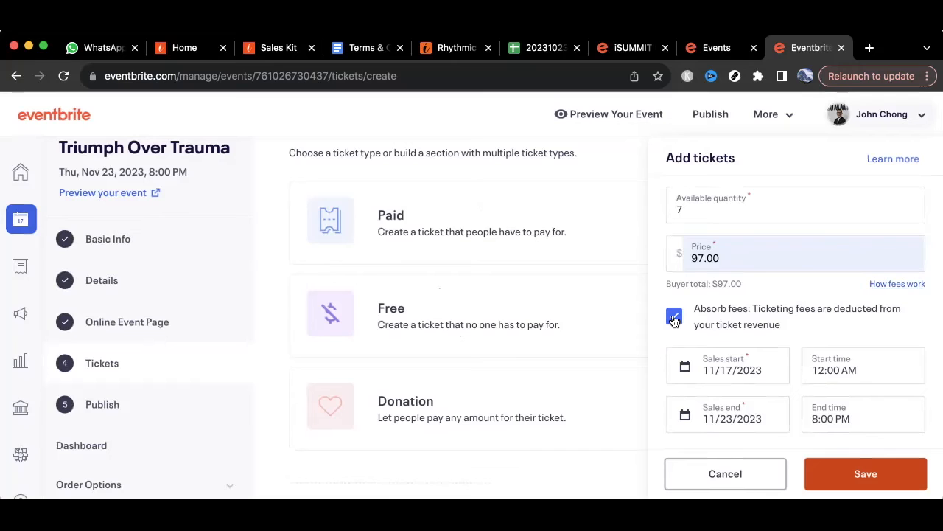
{"action": "left_click", "coordinate": [673, 319]}
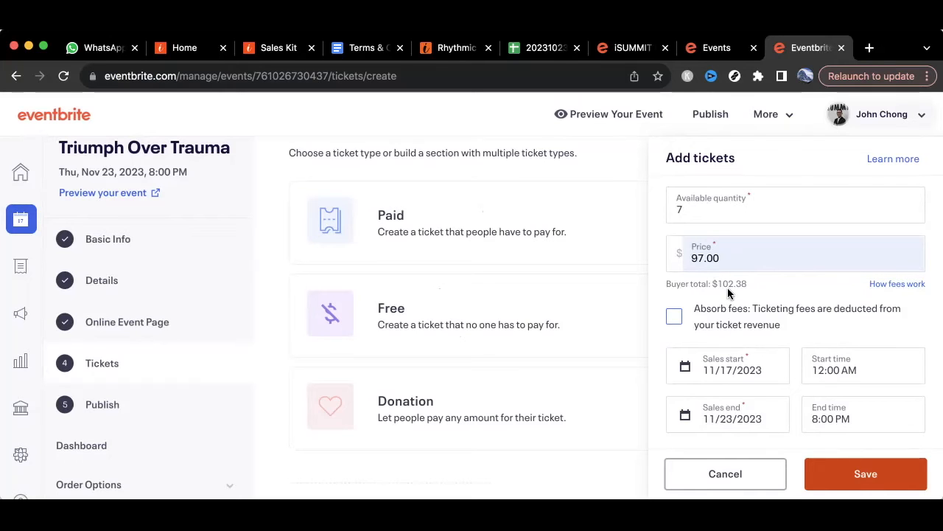
Set the VIP ticket's sales start time to 5:00 AM
{"action": "scroll", "coordinate": [753, 309], "scroll_direction": "down", "scroll_amount": 2}
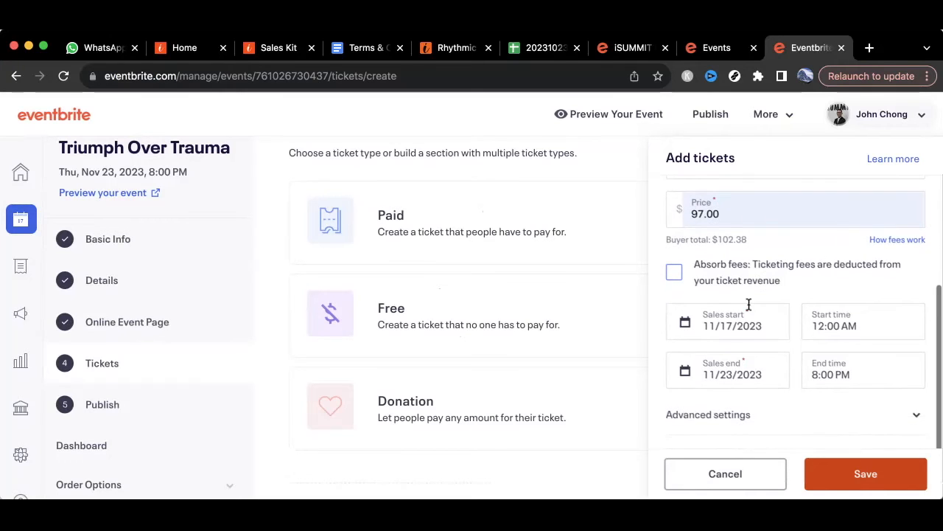
{"action": "scroll", "coordinate": [752, 312], "scroll_direction": "down", "scroll_amount": 1}
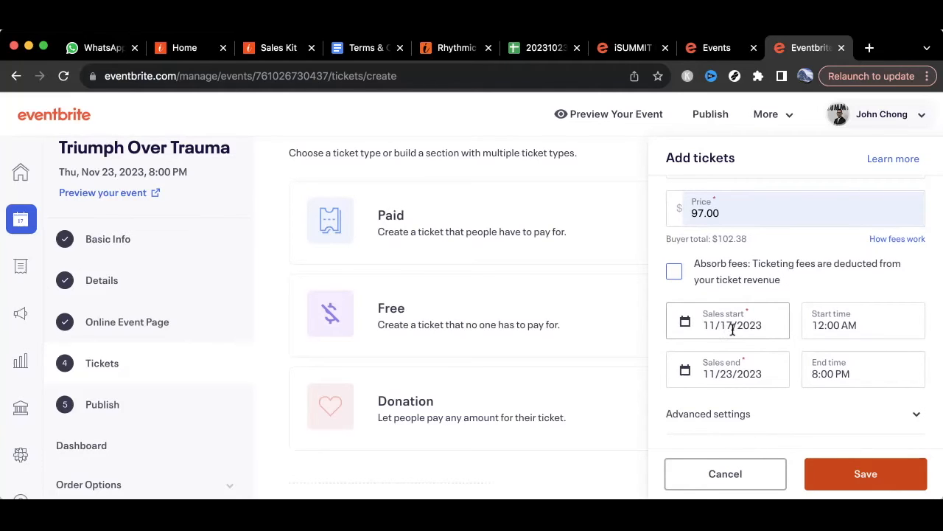
{"action": "left_click", "coordinate": [842, 329]}
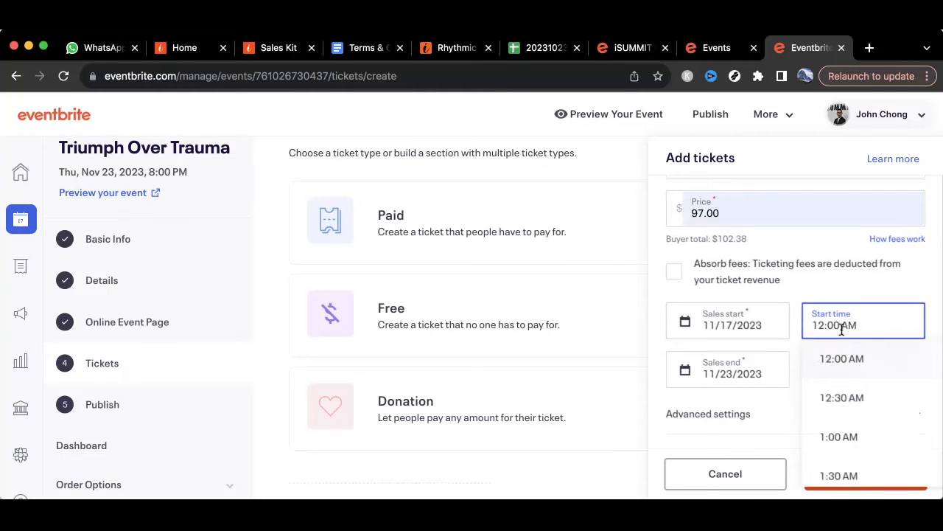
{"action": "left_click", "coordinate": [859, 391]}
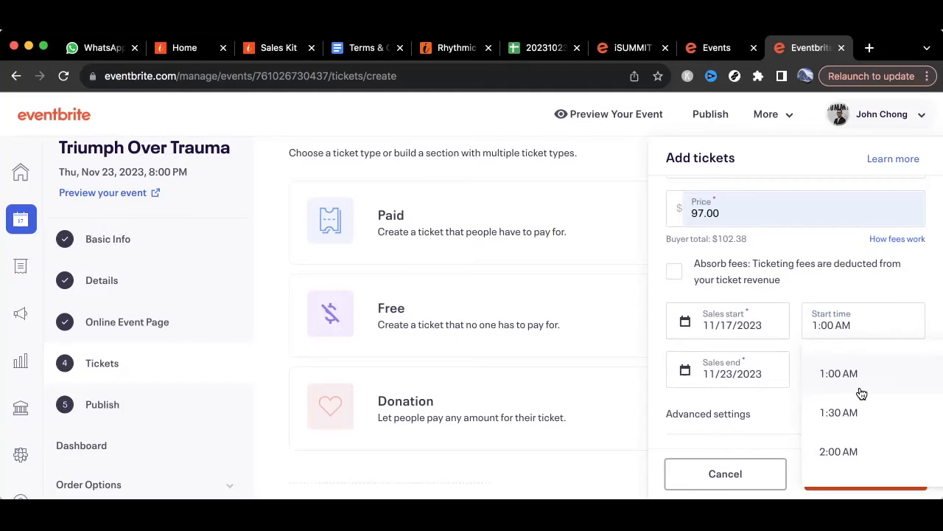
{"action": "scroll", "coordinate": [861, 394], "scroll_direction": "down", "scroll_amount": 3}
{"action": "scroll", "coordinate": [862, 394], "scroll_direction": "down", "scroll_amount": 2}
{"action": "scroll", "coordinate": [861, 392], "scroll_direction": "down", "scroll_amount": 1}
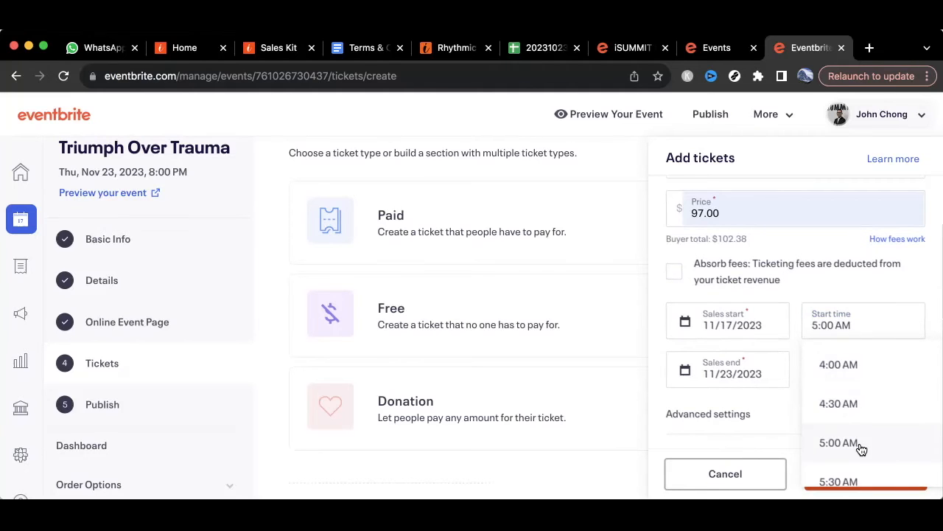
{"action": "left_click", "coordinate": [859, 444]}
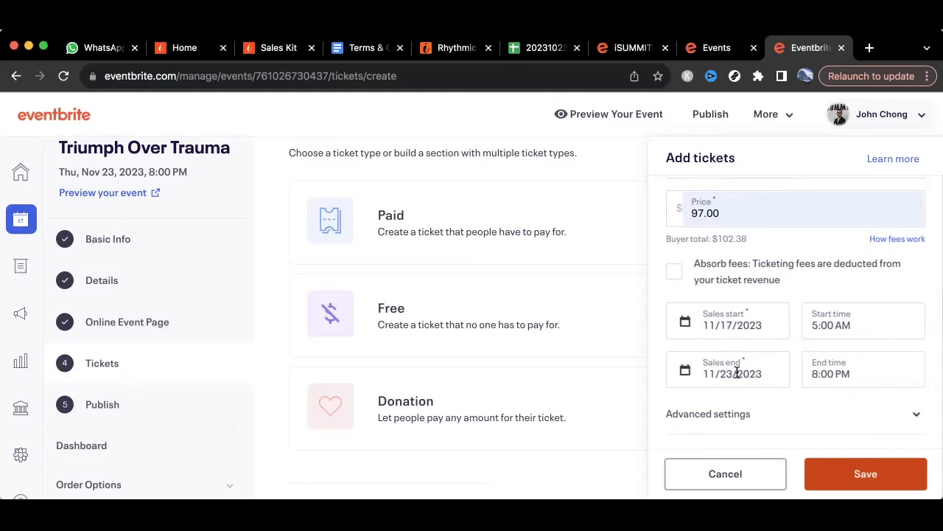
Set the VIP ticket's sales end date to 11/22/2023 and its end time to 5:00 PM
{"action": "scroll", "coordinate": [729, 372], "scroll_direction": "down", "scroll_amount": 1}
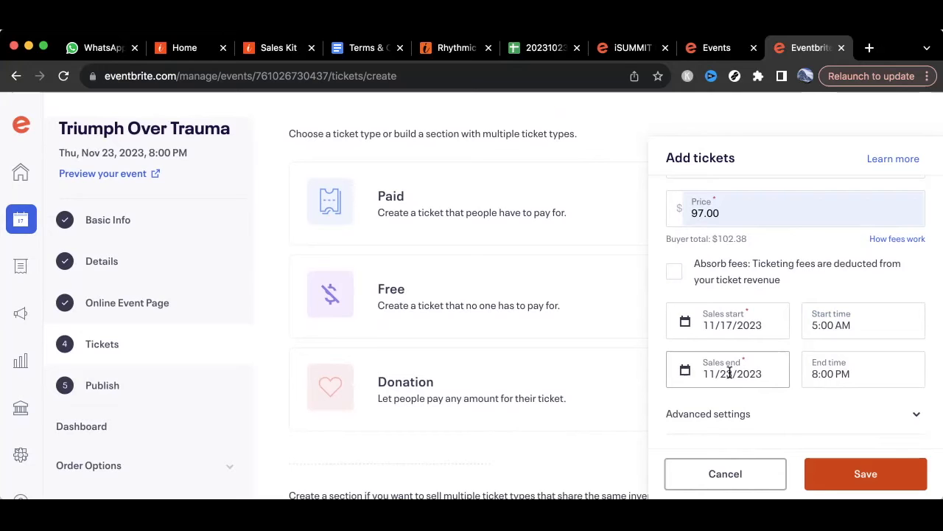
{"action": "left_click", "coordinate": [730, 372]}
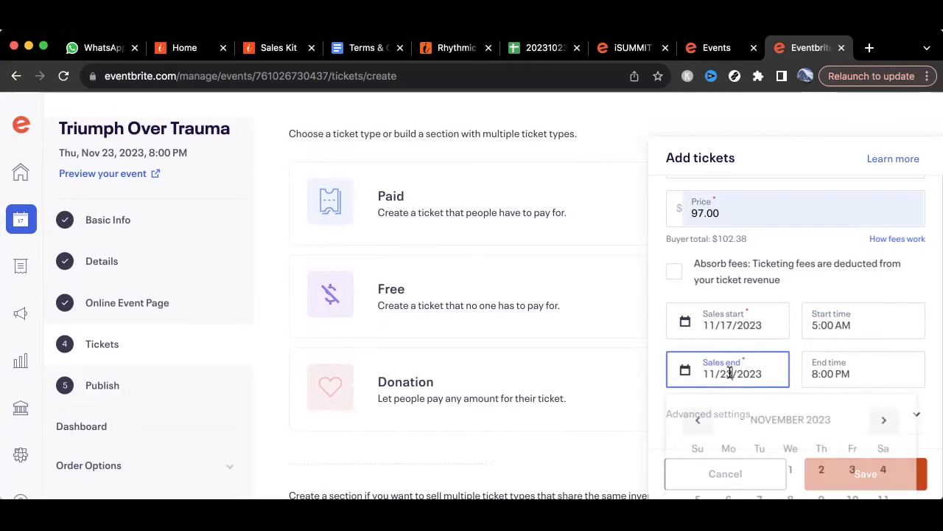
{"action": "scroll", "coordinate": [770, 416], "scroll_direction": "down", "scroll_amount": 3}
{"action": "left_click", "coordinate": [790, 456]}
{"action": "left_click", "coordinate": [837, 373]}
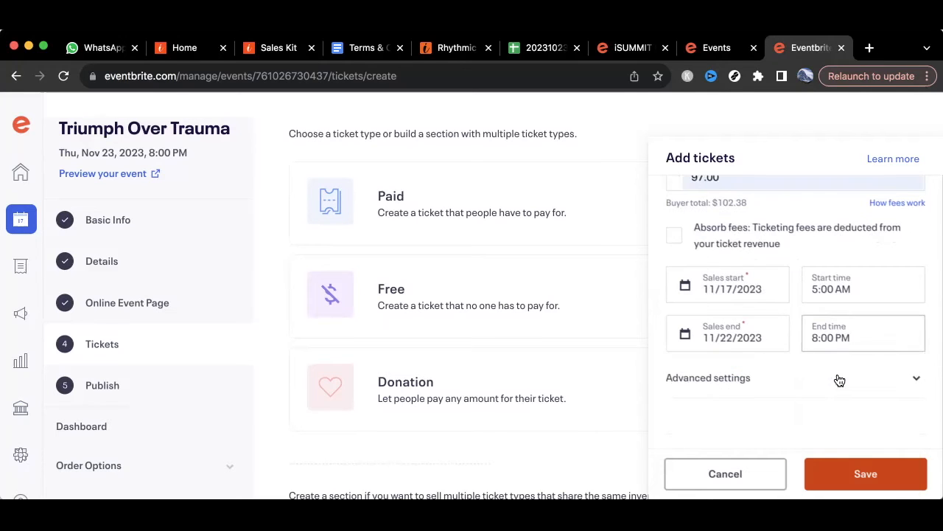
{"action": "scroll", "coordinate": [847, 423], "scroll_direction": "down", "scroll_amount": 2}
{"action": "scroll", "coordinate": [846, 429], "scroll_direction": "down", "scroll_amount": 3}
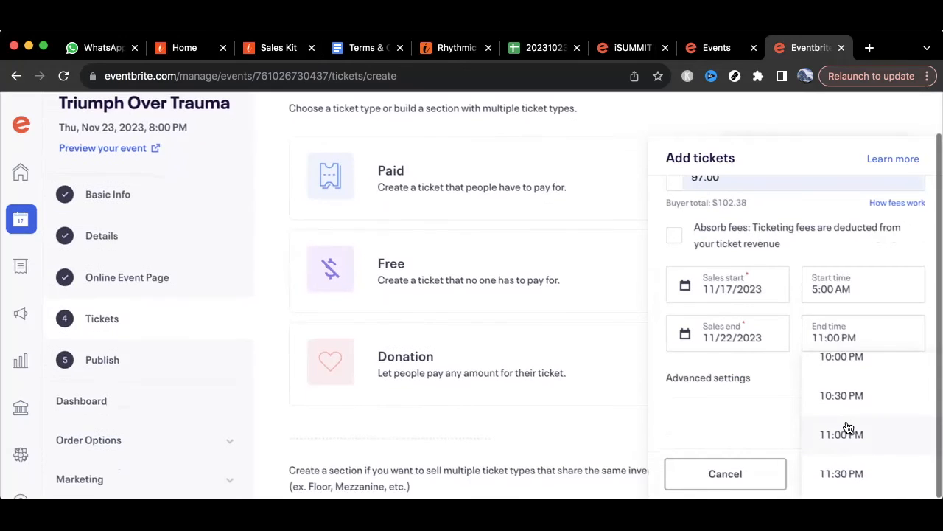
{"action": "scroll", "coordinate": [848, 427], "scroll_direction": "up", "scroll_amount": 2}
{"action": "scroll", "coordinate": [884, 411], "scroll_direction": "up", "scroll_amount": 6}
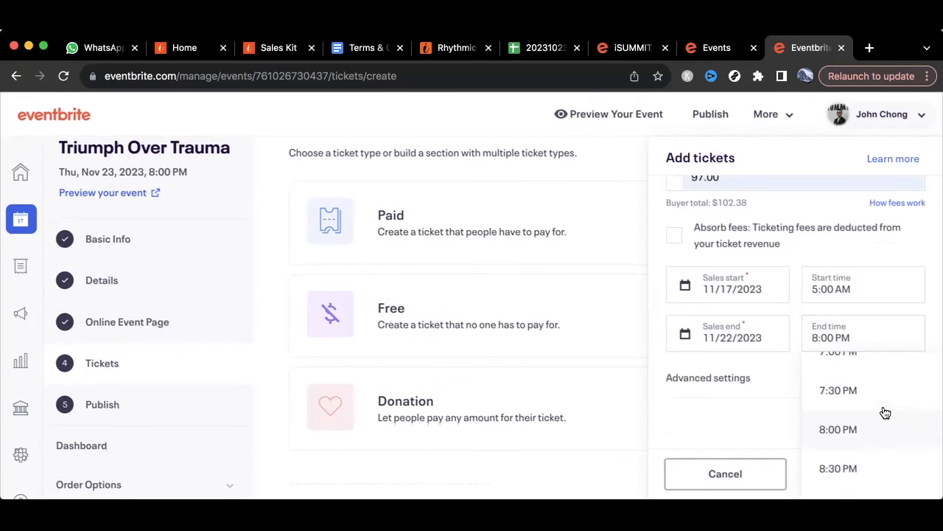
{"action": "left_click", "coordinate": [853, 413]}
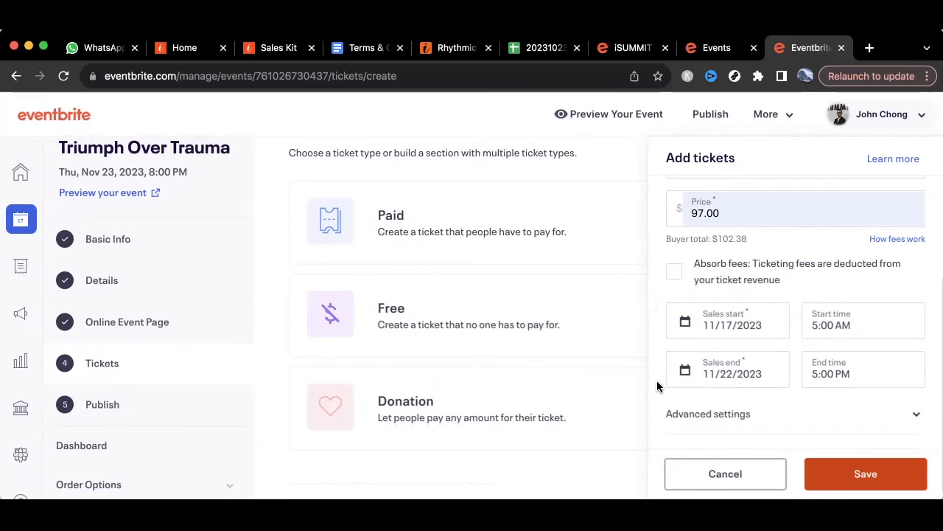
In the ticket's advanced settings, begin the description with "VIP Admission", a blank line, and the heading "-Benefits-"
{"action": "scroll", "coordinate": [657, 380], "scroll_direction": "down", "scroll_amount": 1}
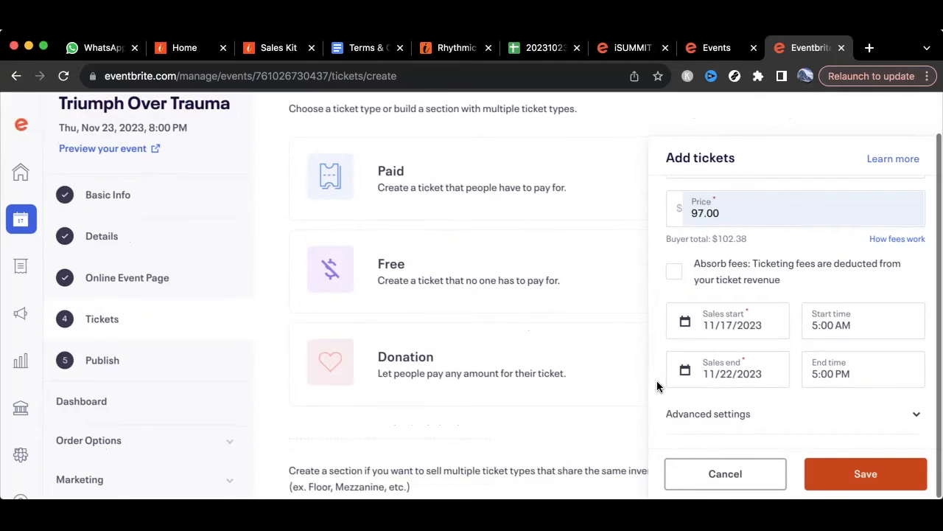
{"action": "left_click", "coordinate": [720, 415]}
{"action": "scroll", "coordinate": [718, 368], "scroll_direction": "down", "scroll_amount": 5}
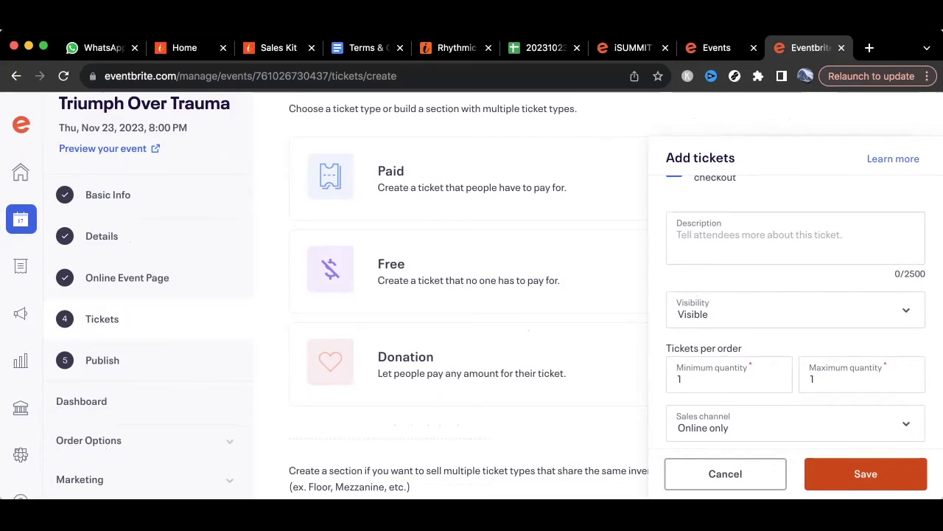
{"action": "left_click", "coordinate": [703, 243]}
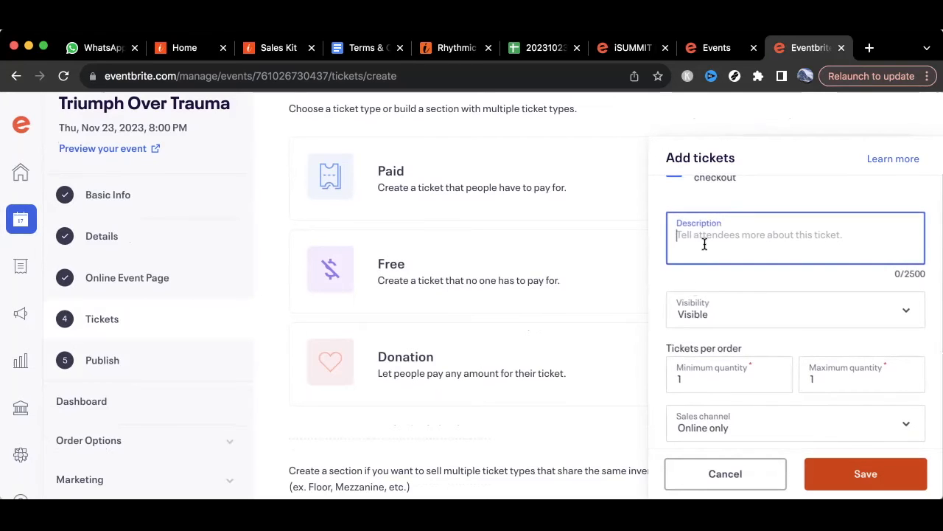
{"action": "type", "text": "VIP"}
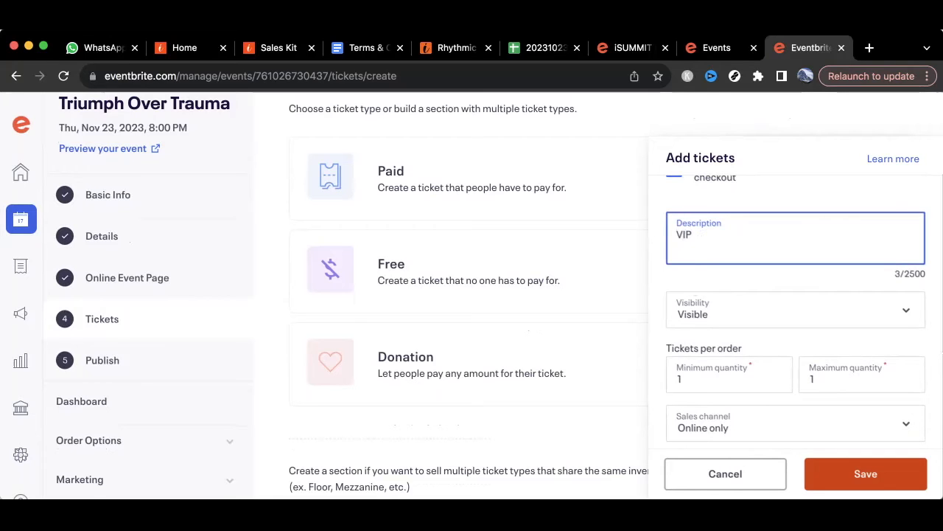
{"action": "type", "text": " Admission"}
{"action": "key", "text": "Return"}
{"action": "key", "text": "Return"}
{"action": "type", "text": "-Benefots"}
{"action": "key", "text": "BackSpace"}
{"action": "key", "text": "BackSpace"}
{"action": "key", "text": "BackSpace"}
{"action": "type", "text": "its_"}
{"action": "key", "text": "BackSpace"}
{"action": "type", "text": "-"}
{"action": "key", "text": "Return"}
List the benefits "1) Full VIP Admission to the workshop (2-session)" and "2) Full Access to the Replay" in the description
{"action": "type", "text": "1) Full VIP Admission  to"}
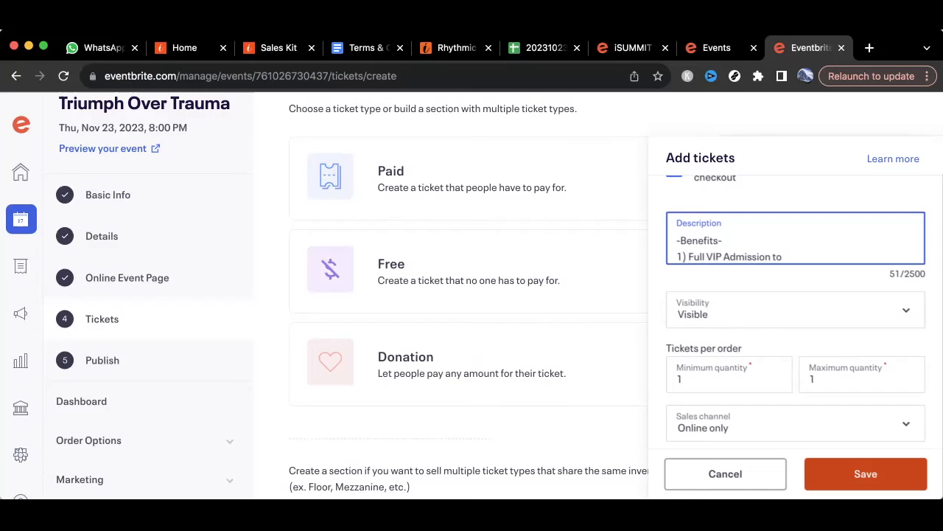
{"action": "type", "text": "the workshop (2-session)"}
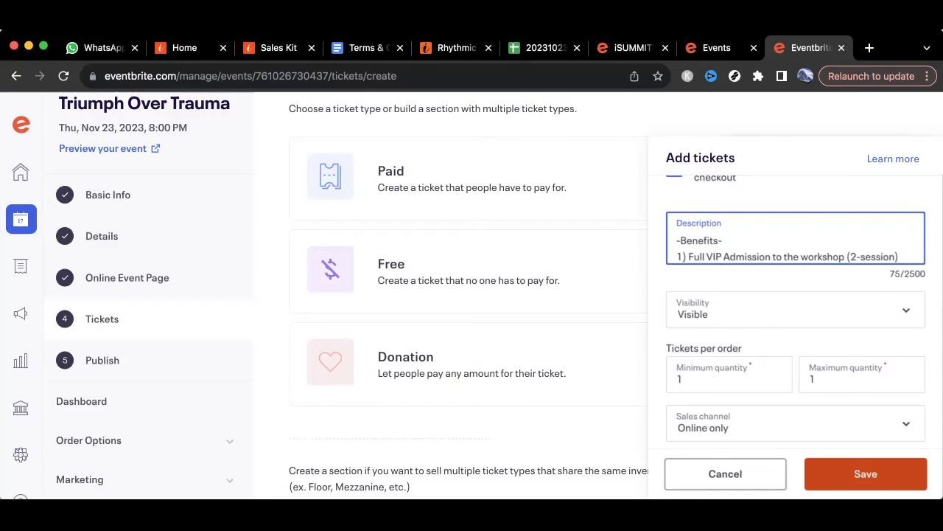
{"action": "key", "text": "Return"}
{"action": "type", "text": "2) "}
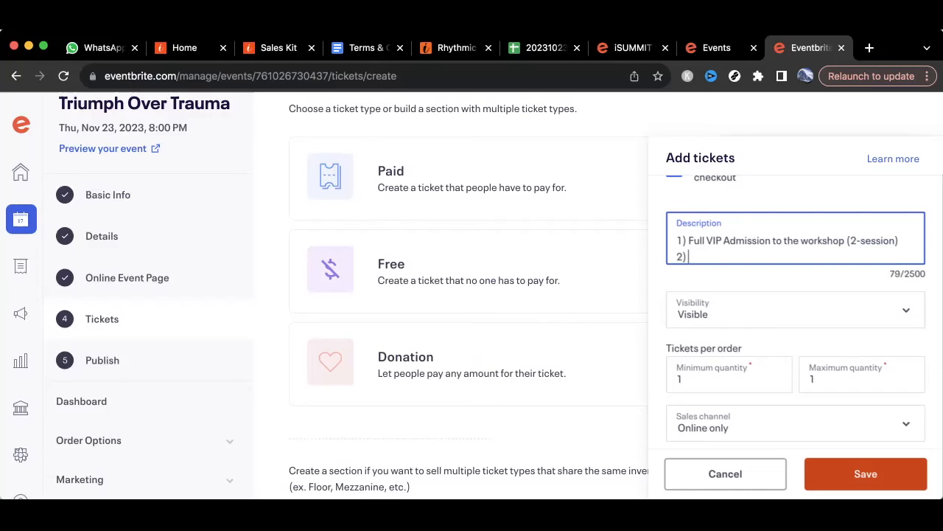
{"action": "type", "text": "Full Access to th"}
{"action": "key", "text": "BackSpace"}
{"action": "key", "text": "BackSpace"}
{"action": "key", "text": "BackSpace"}
{"action": "type", "text": "the Repla"}
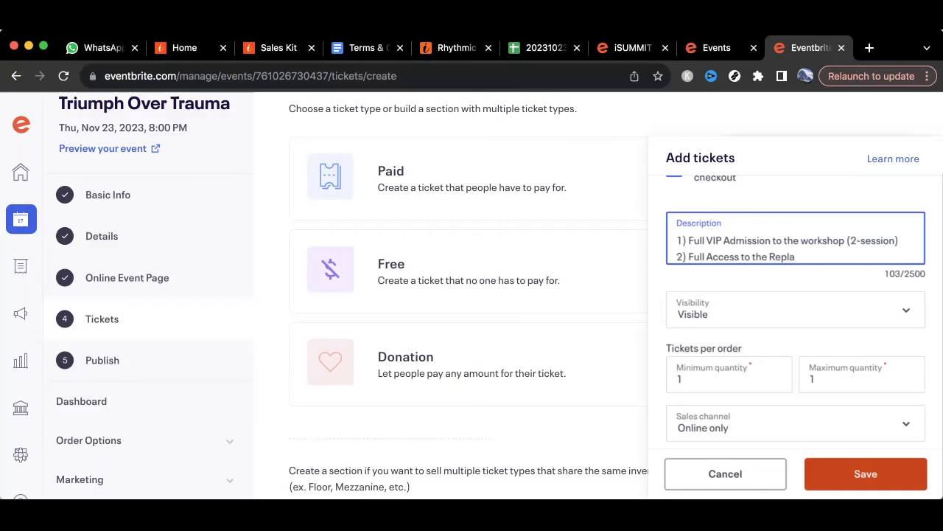
{"action": "type", "text": "y"}
Reword the end of the VIP ticket's second benefit to read "Full Access to the video replay"
{"action": "left_click", "coordinate": [773, 257]}
{"action": "key", "text": "BackSpace"}
{"action": "type", "text": "rvide"}
{"action": "key", "text": "Right"}
{"action": "key", "text": "Right"}
{"action": "key", "text": "Right"}
{"action": "key", "text": "Right"}
{"action": "key", "text": "Right"}
{"action": "key", "text": "Right"}
{"action": "left_click", "coordinate": [786, 256]}
{"action": "type", "text": "o"}
Begin the second benefit with "4-week" and lowercase the following word, giving "4-week full Access to the video replay"
{"action": "left_click", "coordinate": [690, 256]}
{"action": "type", "text": "4-week"}
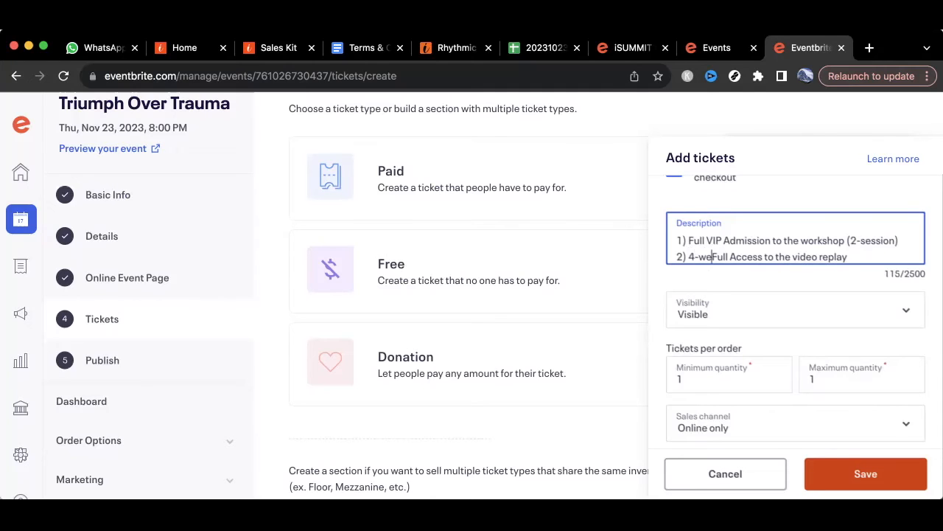
{"action": "key", "text": "Delete"}
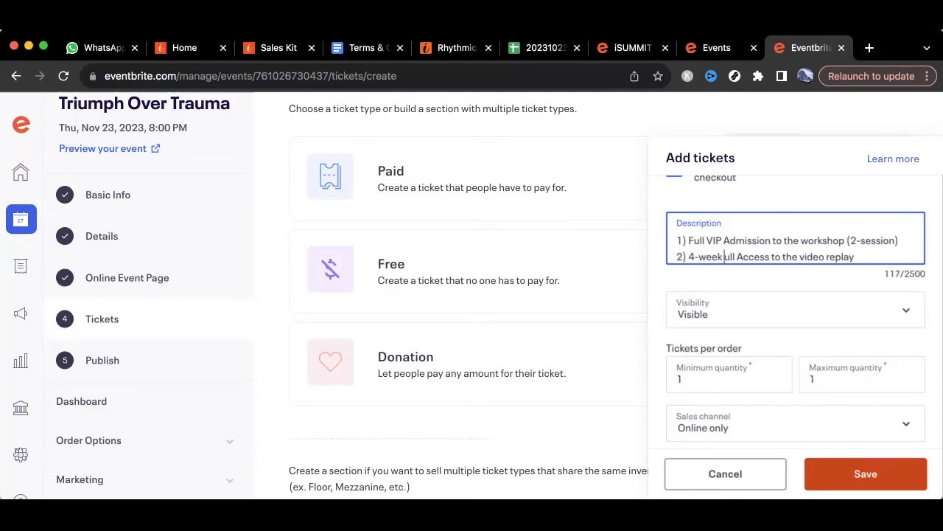
{"action": "type", "text": "f"}
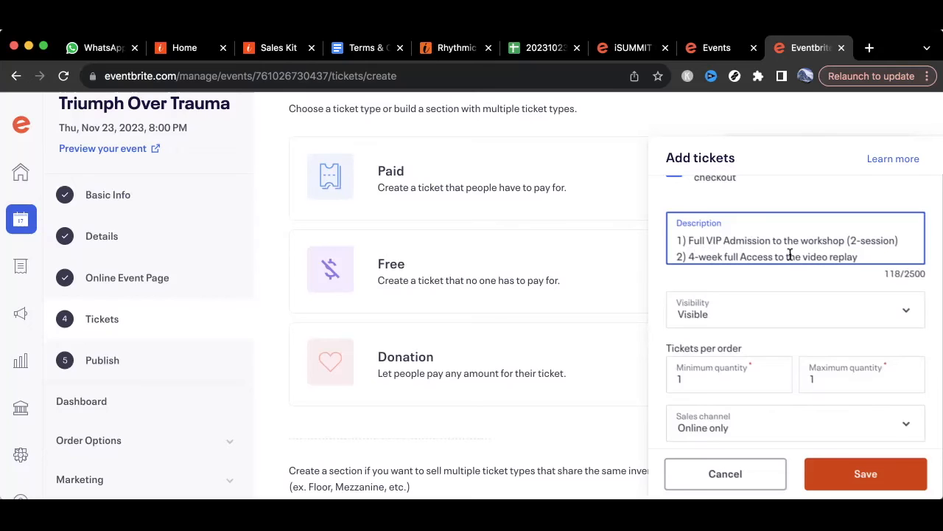
Shorten the second benefit to "4-week full Access Replay"
{"action": "left_click_drag", "start_coordinate": [828, 256], "coordinate": [772, 252]}
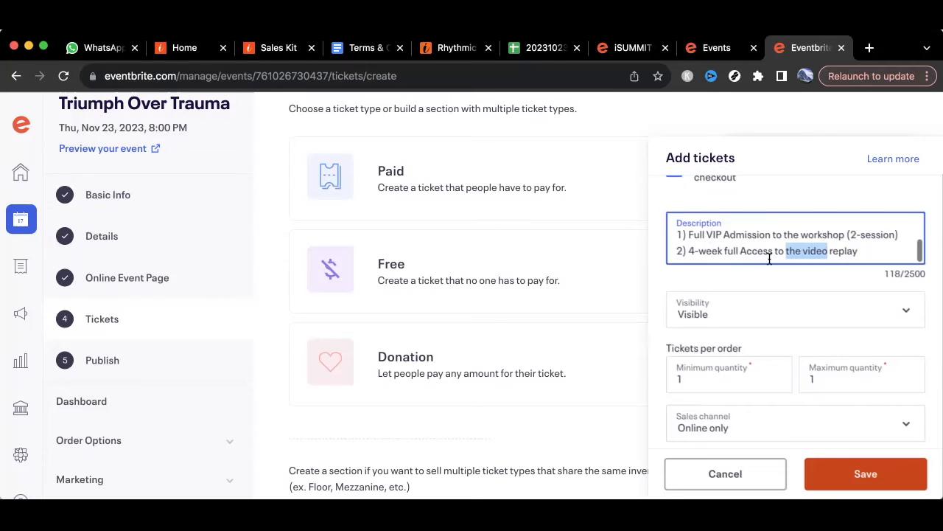
{"action": "key", "text": "Delete"}
{"action": "key", "text": "Delete"}
{"action": "key", "text": "Delete"}
{"action": "type", "text": "R"}
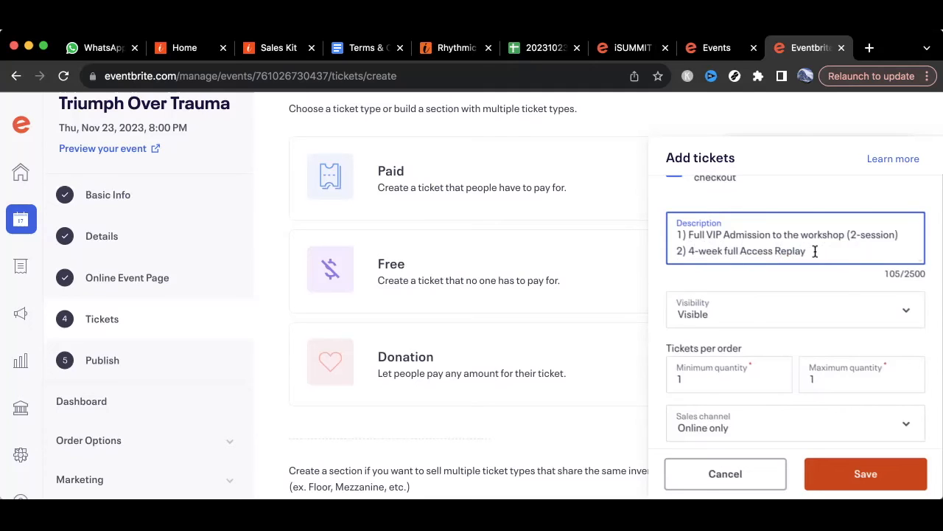
Capitalize the second benefit's wording so it reads "4-Week Full Access Replay"
{"action": "left_click", "coordinate": [743, 251]}
{"action": "key", "text": "BackSpace"}
{"action": "key", "text": "BackSpace"}
{"action": "key", "text": "BackSpace"}
{"action": "key", "text": "BackSpace"}
{"action": "key", "text": "BackSpace"}
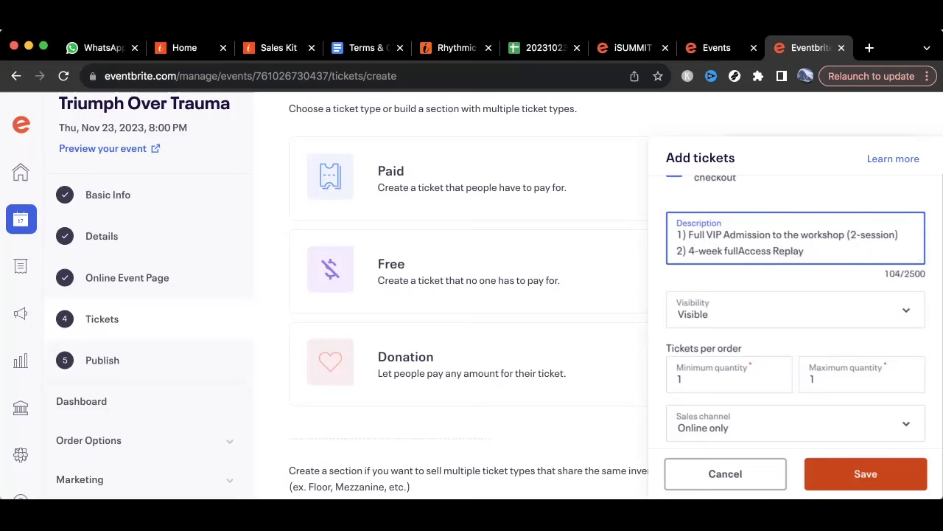
{"action": "type", "text": "Full"}
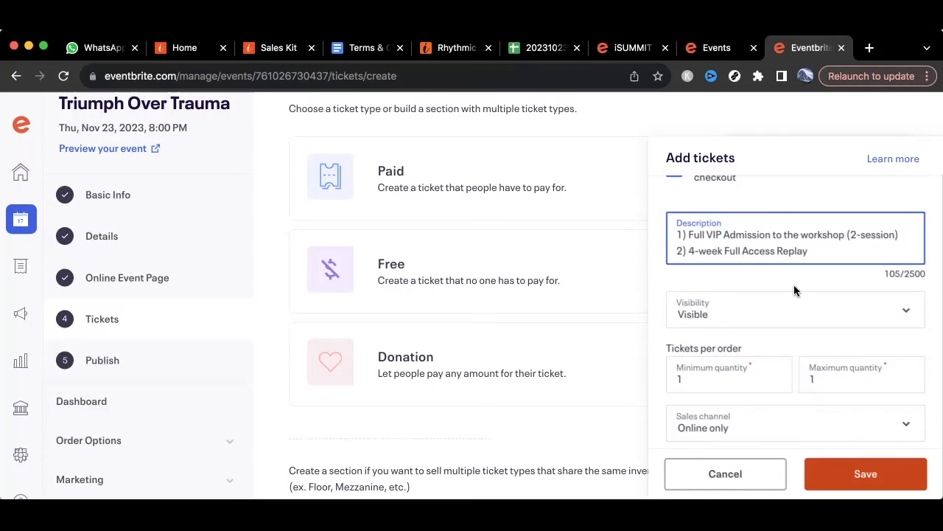
{"action": "left_click", "coordinate": [705, 251]}
{"action": "key", "text": "BackSpace"}
{"action": "type", "text": "W"}
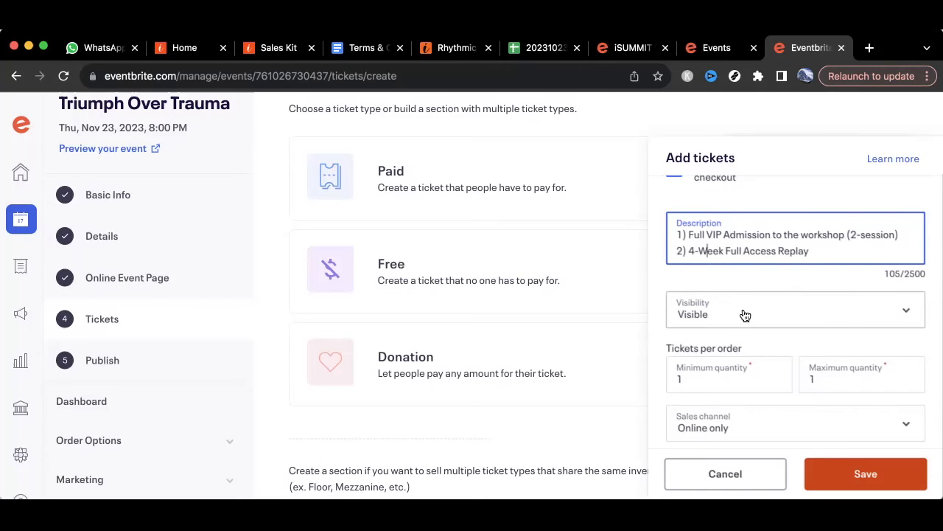
Set the VIP ticket's maximum quantity per order to 2 and save the ticket
{"action": "scroll", "coordinate": [745, 315], "scroll_direction": "down", "scroll_amount": 2}
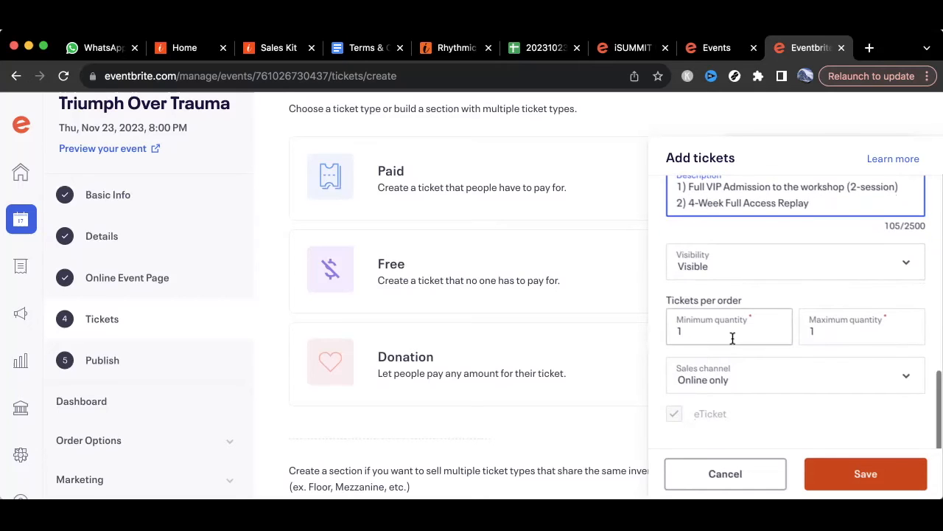
{"action": "scroll", "coordinate": [726, 328], "scroll_direction": "down", "scroll_amount": 1}
{"action": "left_click", "coordinate": [836, 315]}
{"action": "key", "text": "BackSpace"}
{"action": "type", "text": "2"}
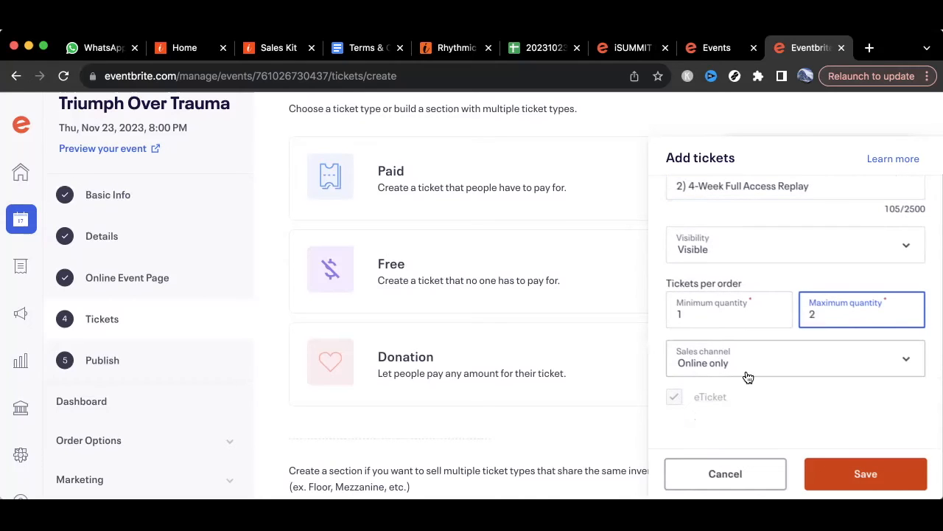
{"action": "left_click", "coordinate": [865, 475]}
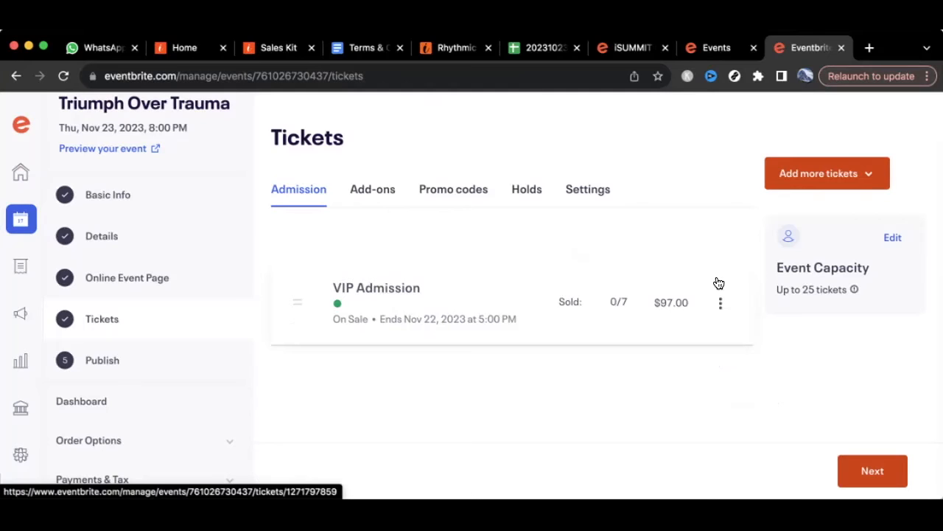
Add a free General Admission ticket with an available quantity of 3
{"action": "left_click", "coordinate": [817, 182]}
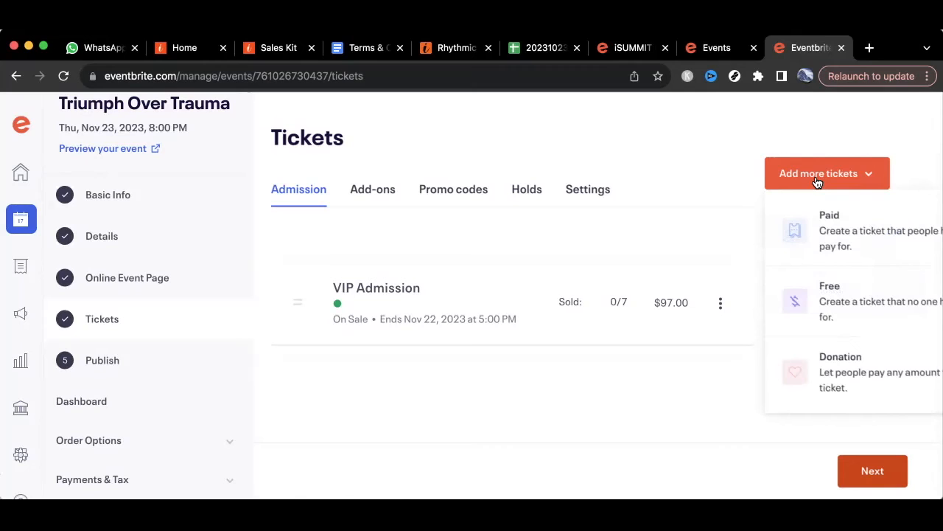
{"action": "left_click", "coordinate": [835, 304]}
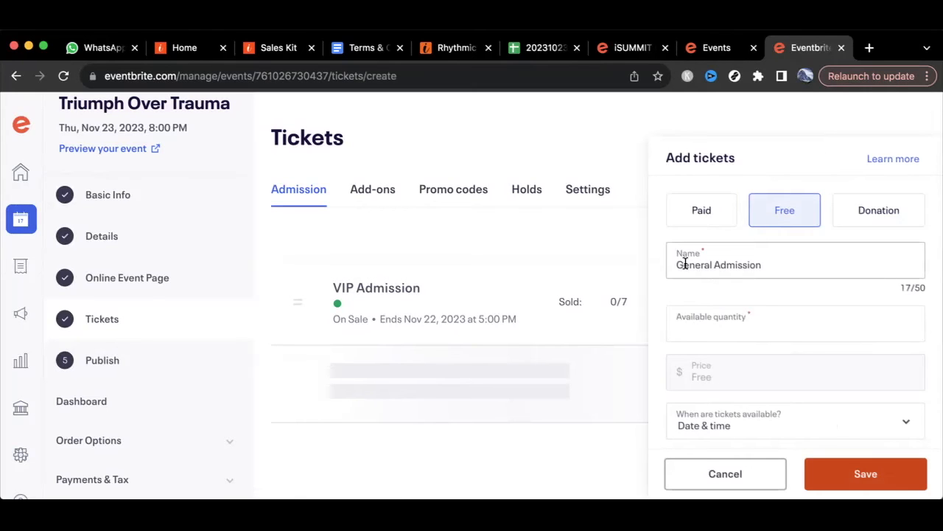
{"action": "left_click", "coordinate": [708, 322]}
{"action": "left_click", "coordinate": [709, 322]}
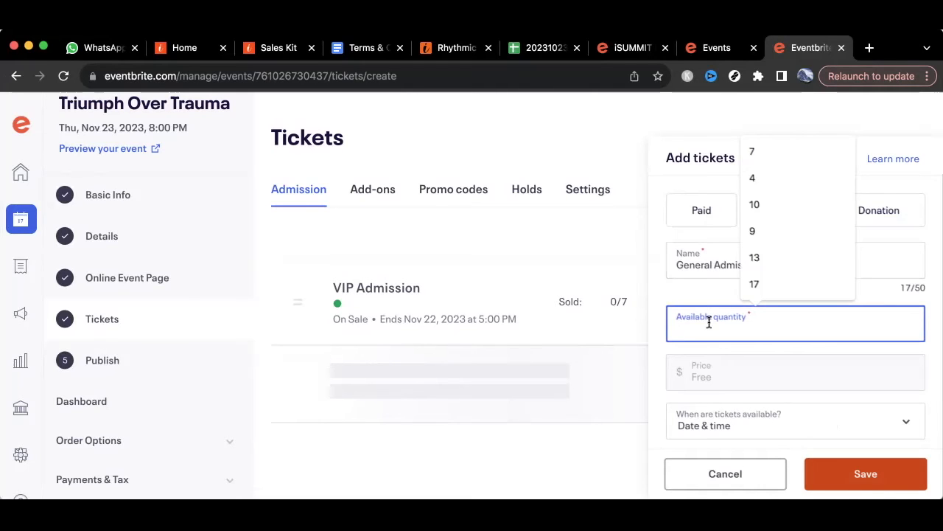
{"action": "type", "text": "3"}
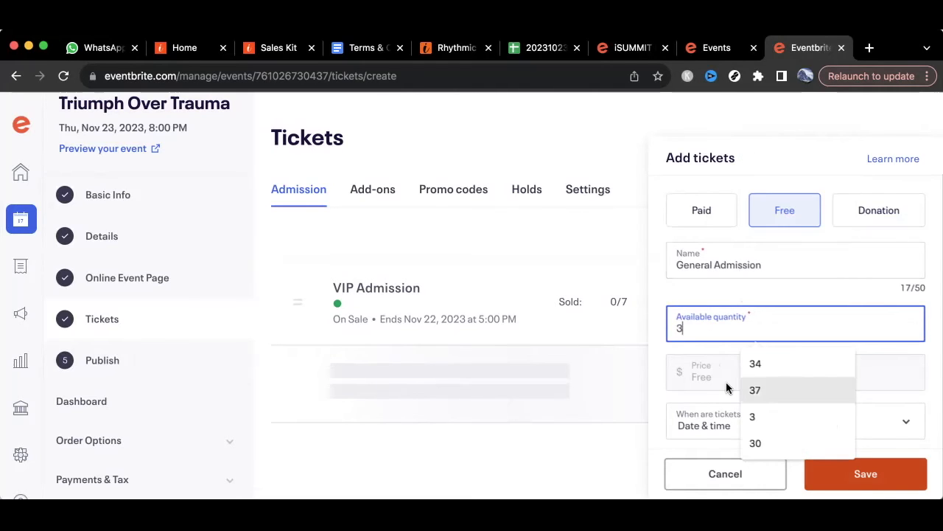
{"action": "left_click", "coordinate": [756, 417]}
Set the General Admission ticket's sales start time to 5:00 PM
{"action": "scroll", "coordinate": [747, 421], "scroll_direction": "down", "scroll_amount": 3}
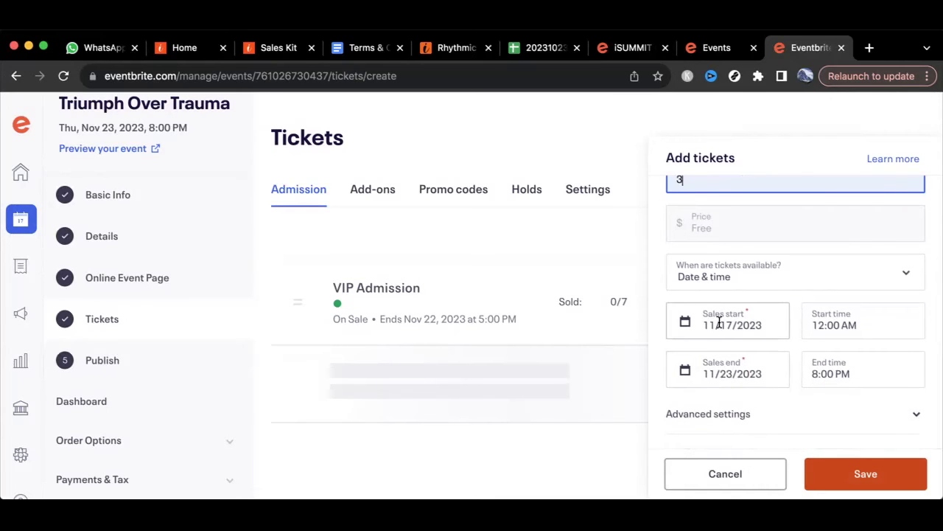
{"action": "left_click", "coordinate": [831, 327]}
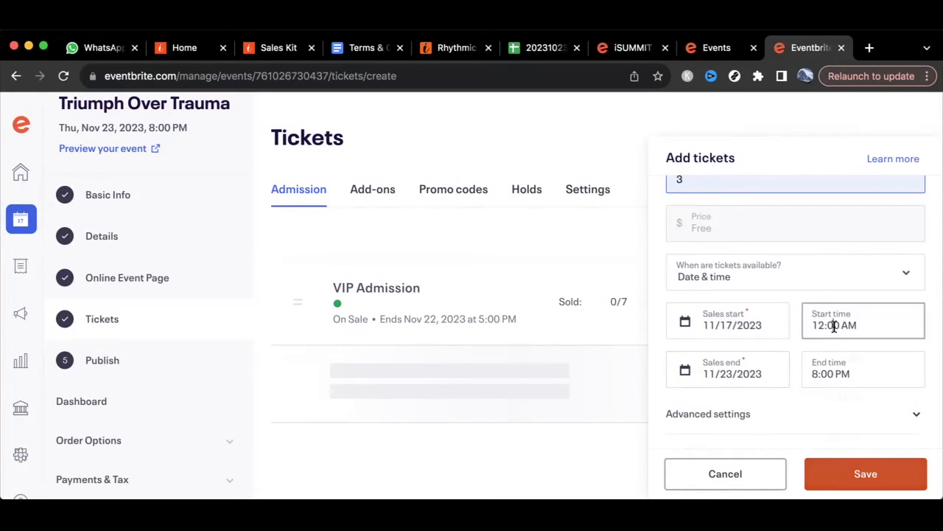
{"action": "scroll", "coordinate": [855, 427], "scroll_direction": "down", "scroll_amount": 5}
{"action": "scroll", "coordinate": [856, 428], "scroll_direction": "down", "scroll_amount": 5}
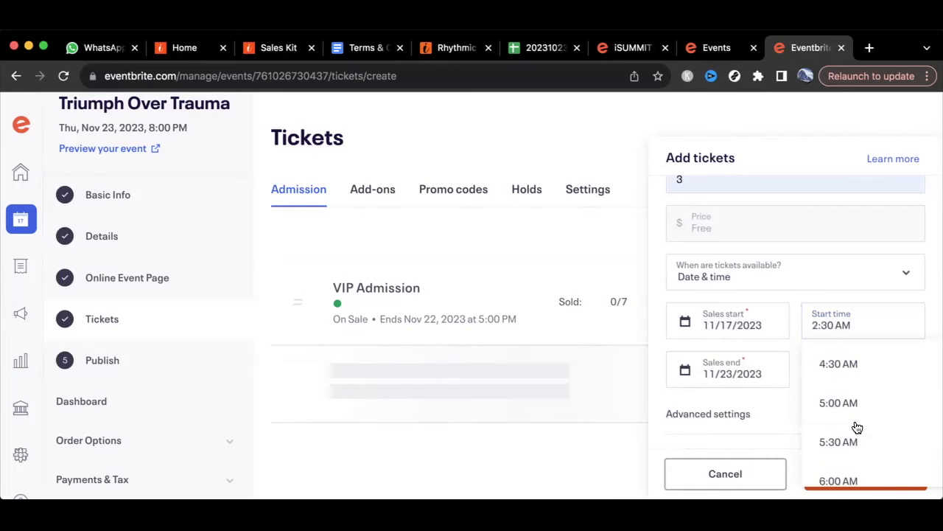
{"action": "scroll", "coordinate": [851, 422], "scroll_direction": "down", "scroll_amount": 10}
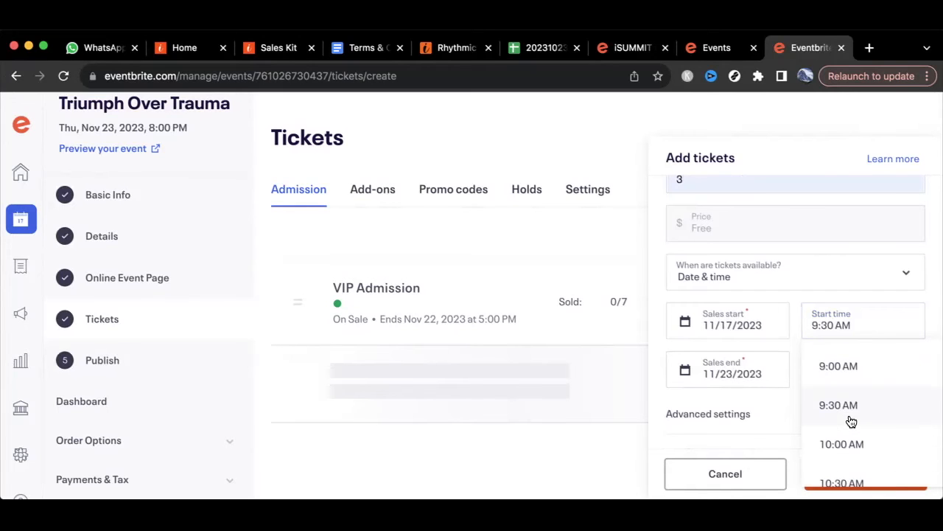
{"action": "scroll", "coordinate": [850, 420], "scroll_direction": "down", "scroll_amount": 4}
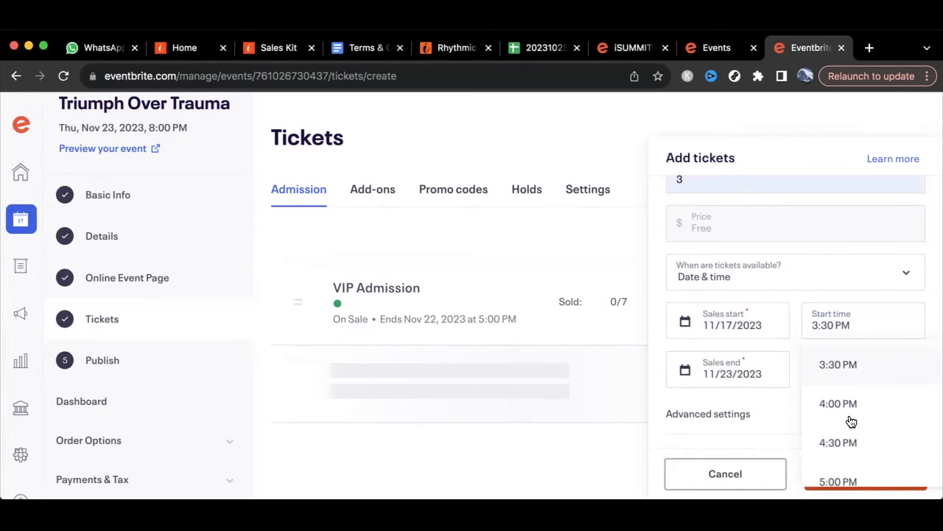
{"action": "left_click", "coordinate": [843, 371]}
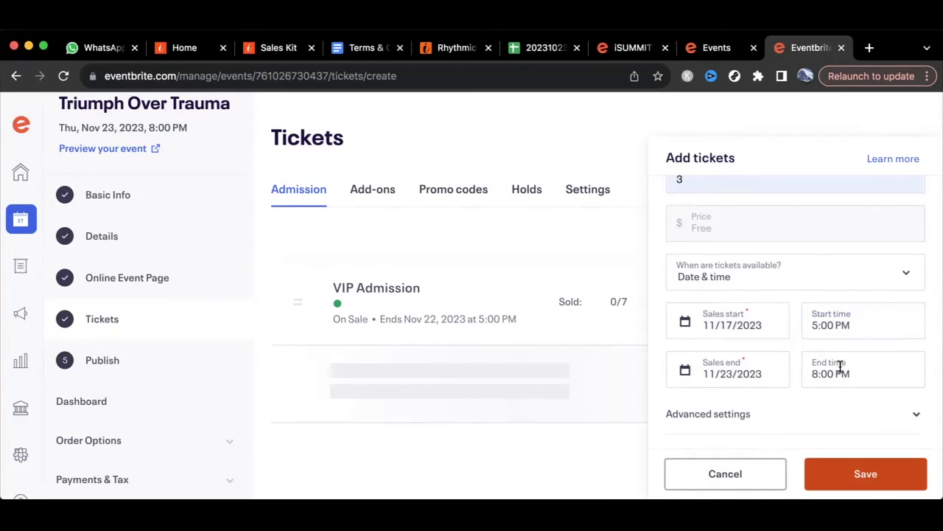
Set the General Admission ticket's sales end date to 11/22/2023 and its end time to 5:00 PM
{"action": "left_click", "coordinate": [729, 375]}
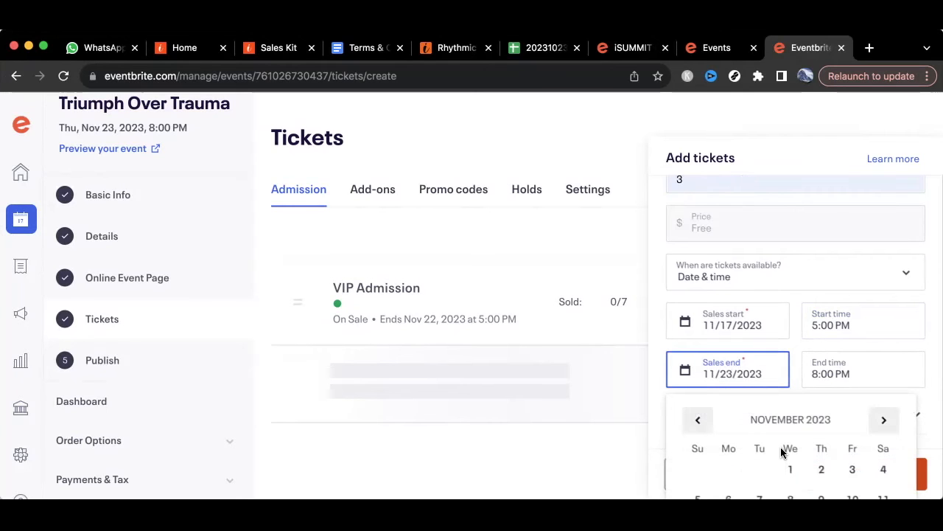
{"action": "scroll", "coordinate": [788, 450], "scroll_direction": "down", "scroll_amount": 2}
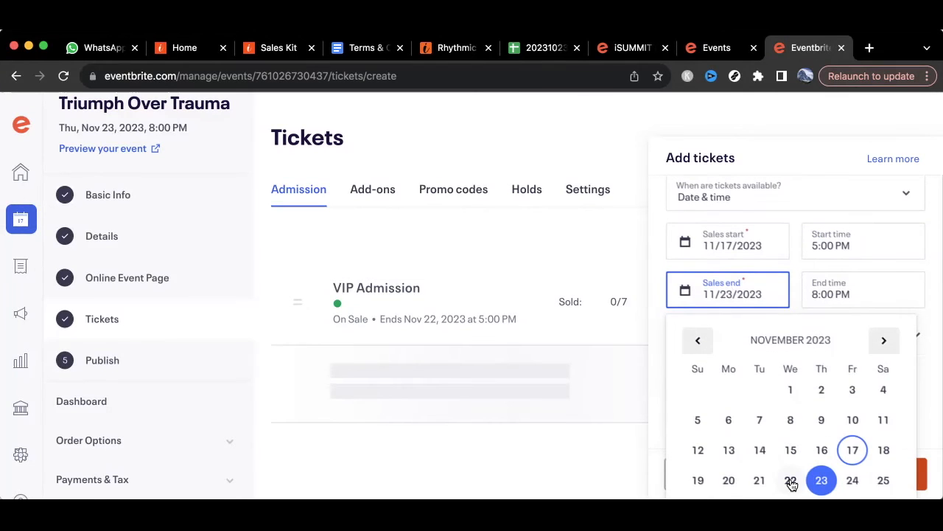
{"action": "left_click", "coordinate": [791, 480]}
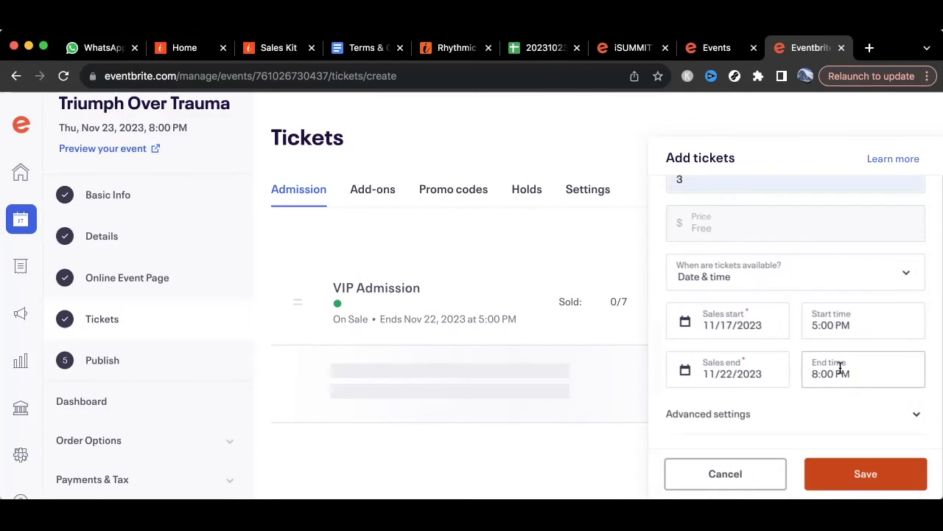
{"action": "left_click", "coordinate": [840, 369]}
{"action": "scroll", "coordinate": [867, 404], "scroll_direction": "up", "scroll_amount": 3}
{"action": "scroll", "coordinate": [866, 404], "scroll_direction": "up", "scroll_amount": 3}
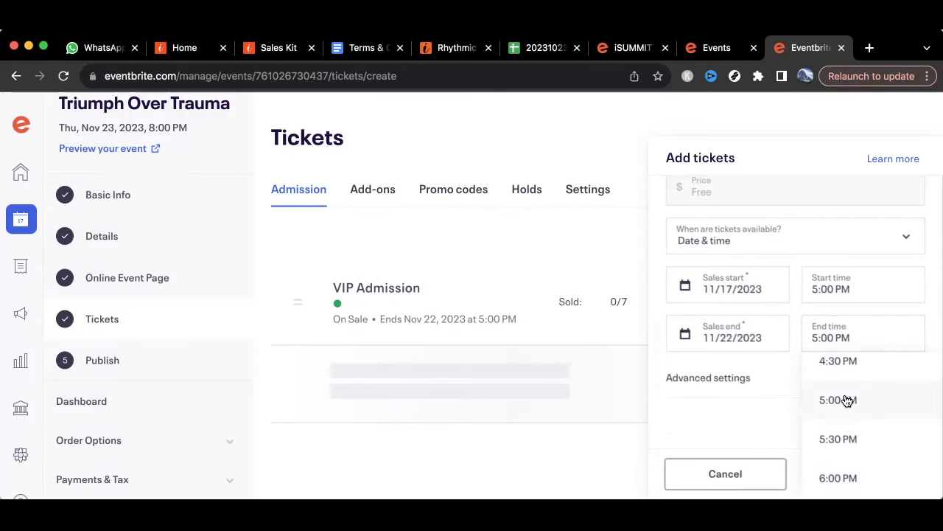
{"action": "left_click", "coordinate": [847, 400]}
In the free ticket's advanced settings, begin the description with "General Admission" followed by a blank line
{"action": "left_click", "coordinate": [792, 413]}
{"action": "scroll", "coordinate": [794, 420], "scroll_direction": "down", "scroll_amount": 5}
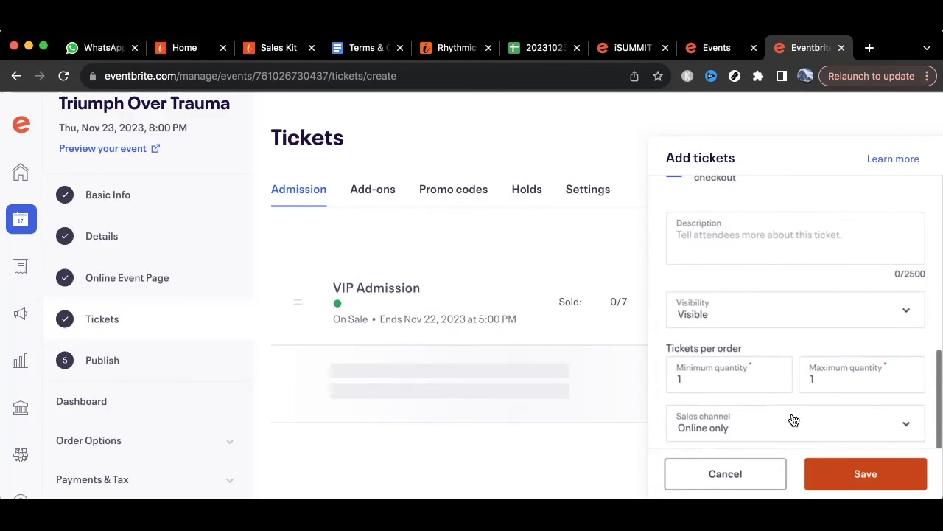
{"action": "left_click", "coordinate": [709, 232]}
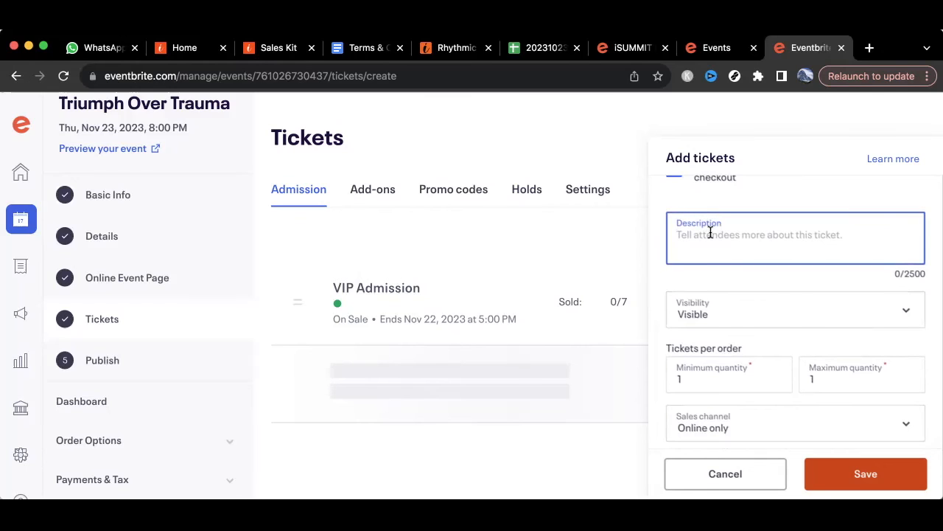
{"action": "type", "text": "General Adm"}
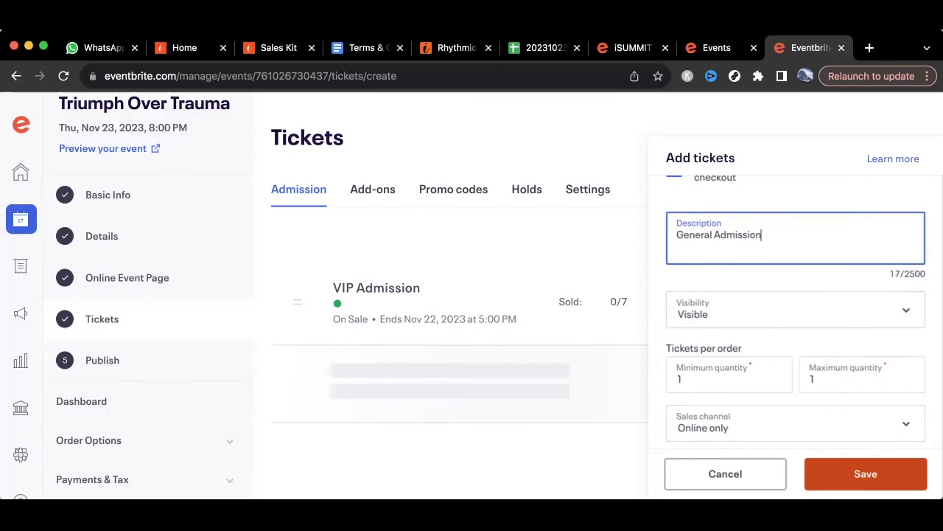
{"action": "type", "text": "ission"}
{"action": "key", "text": "Return"}
{"action": "key", "text": "Return"}
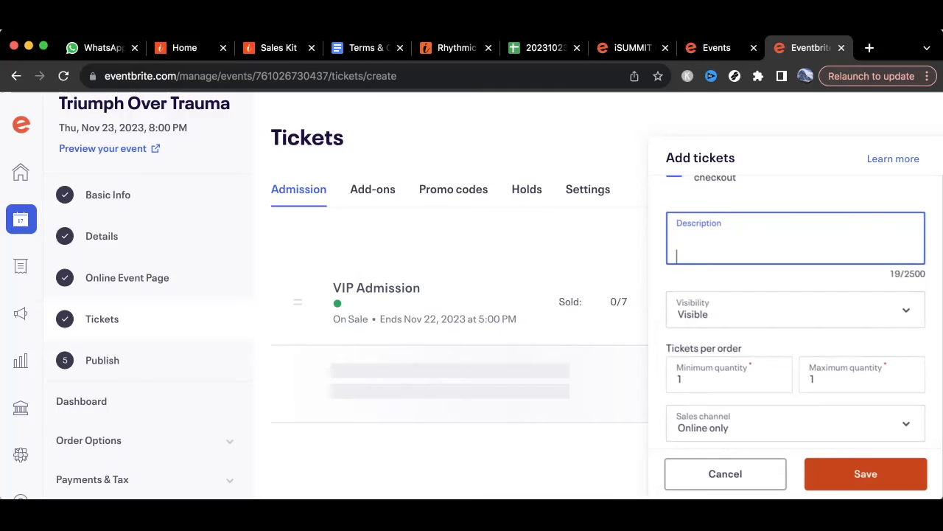
Add the heading "-Benefit-" and the line "1) Full Admission to the workshop (2-session)" to the description
{"action": "type", "text": "-Benefit-"}
{"action": "key", "text": "Return"}
{"action": "type", "text": "1) Full Admission to"}
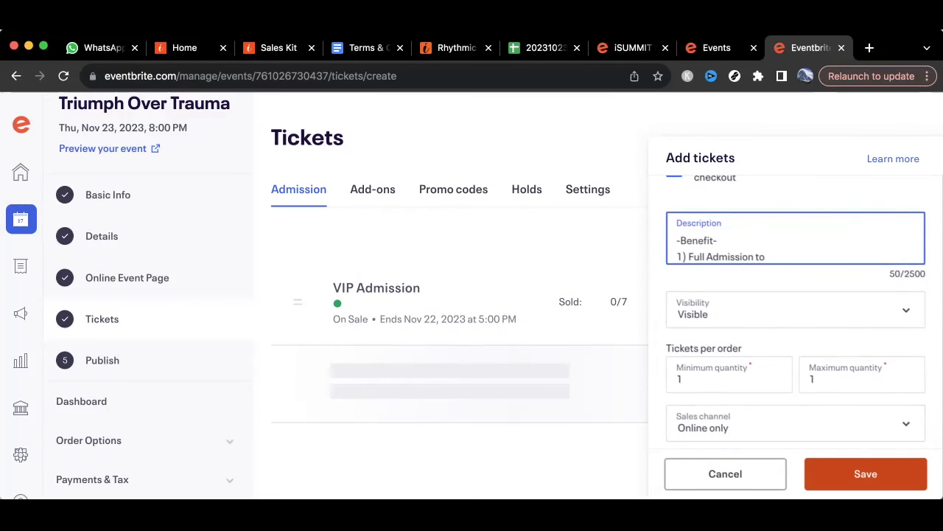
{"action": "type", "text": " the workshop (2-session)"}
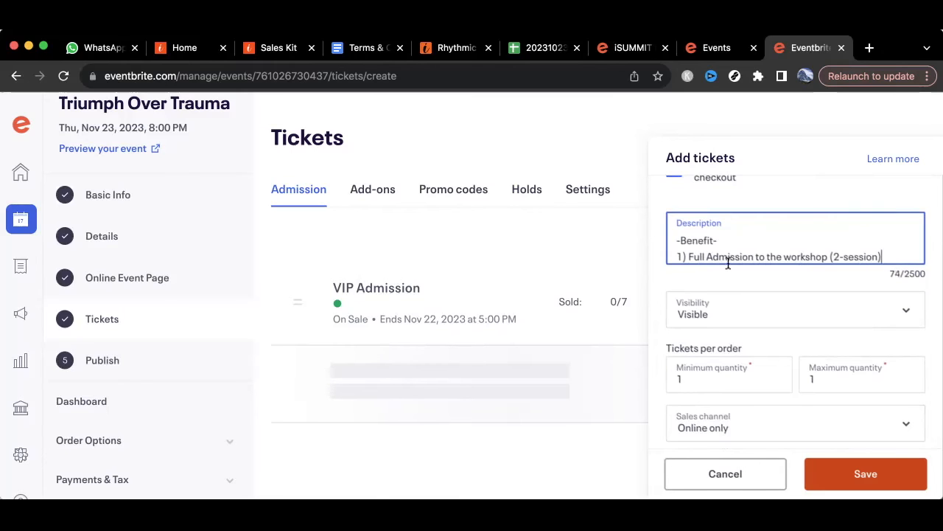
Set the General Admission ticket's maximum quantity per order to 2 and save the ticket
{"action": "scroll", "coordinate": [728, 317], "scroll_direction": "down", "scroll_amount": 1}
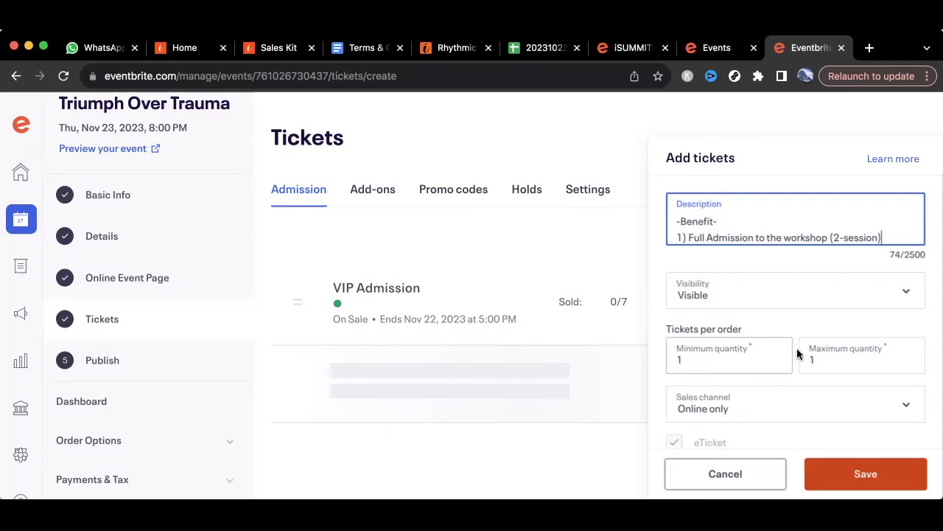
{"action": "left_click", "coordinate": [828, 361]}
{"action": "key", "text": "BackSpace"}
{"action": "type", "text": "2"}
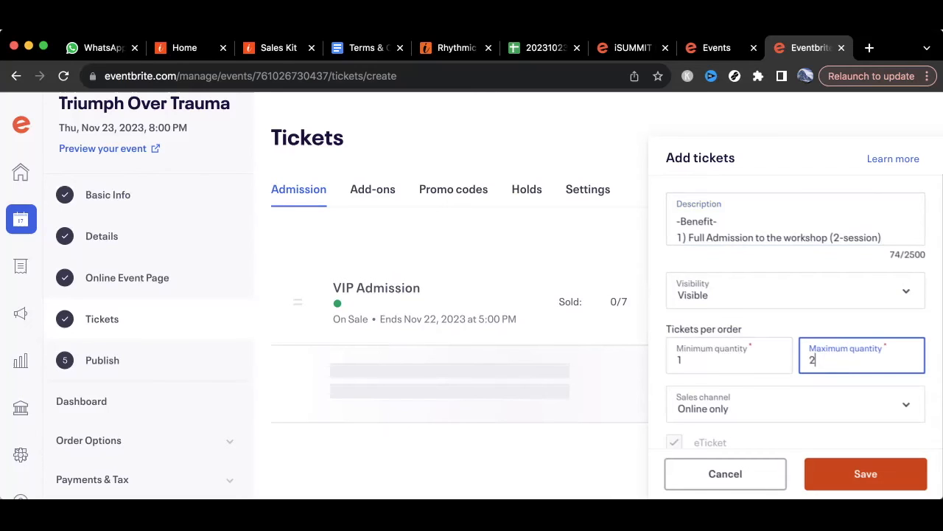
{"action": "scroll", "coordinate": [723, 365], "scroll_direction": "down", "scroll_amount": 1}
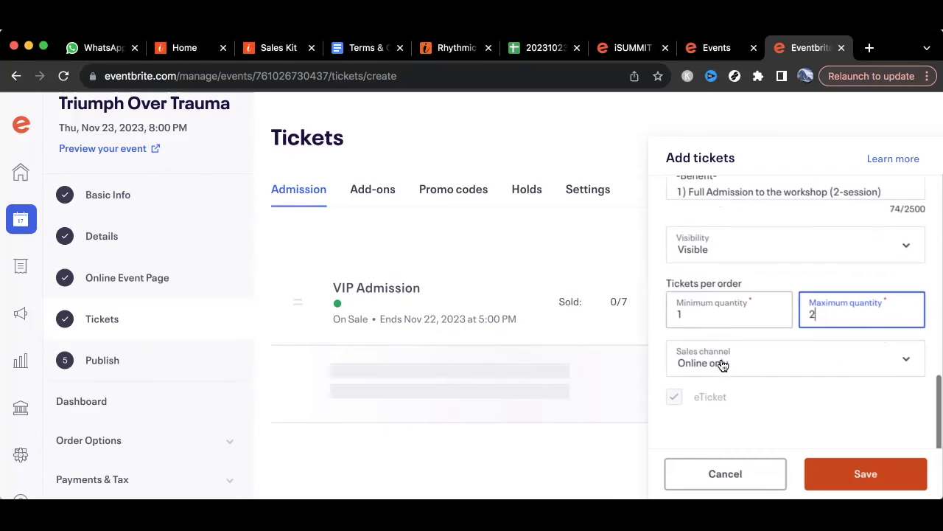
{"action": "left_click", "coordinate": [849, 479]}
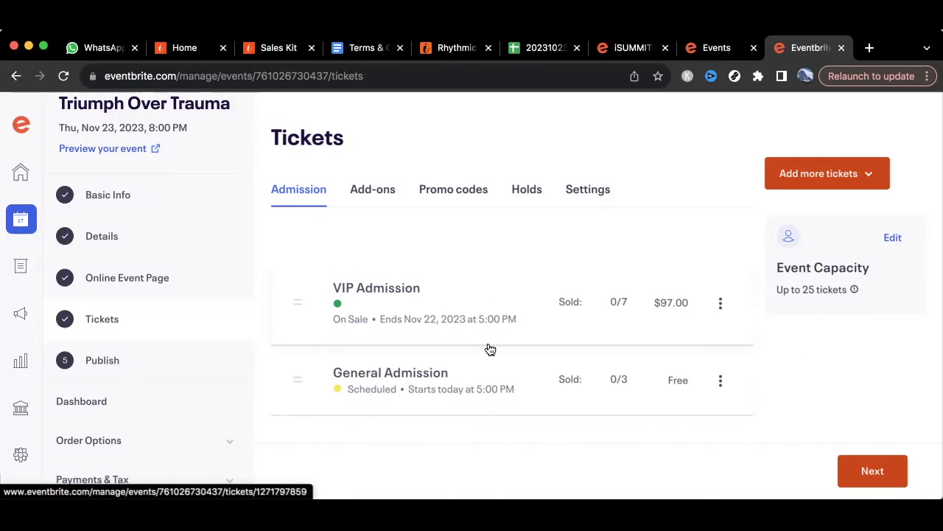
Proceed from the tickets to publishing and examine the event summary, visibility and publish-time options, and the pre-publish tips
{"action": "left_click", "coordinate": [873, 471]}
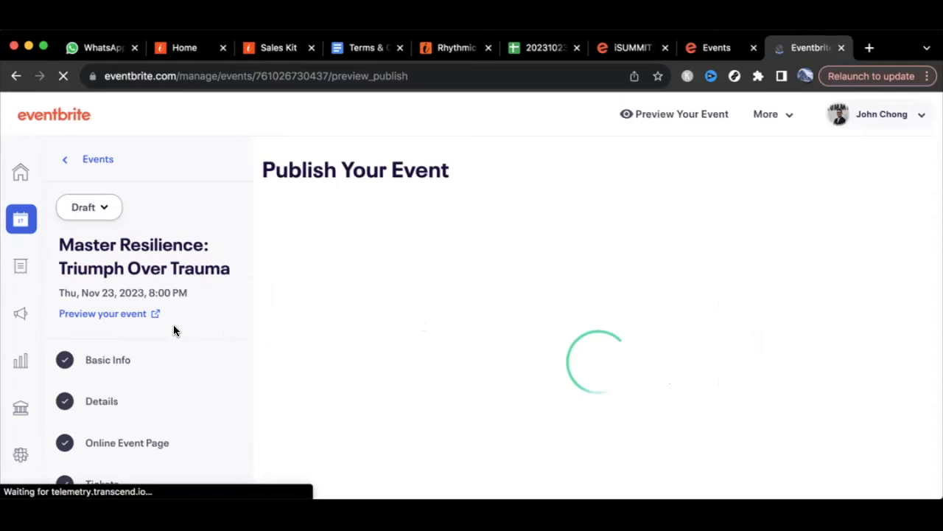
{"action": "scroll", "coordinate": [194, 322], "scroll_direction": "down", "scroll_amount": 2}
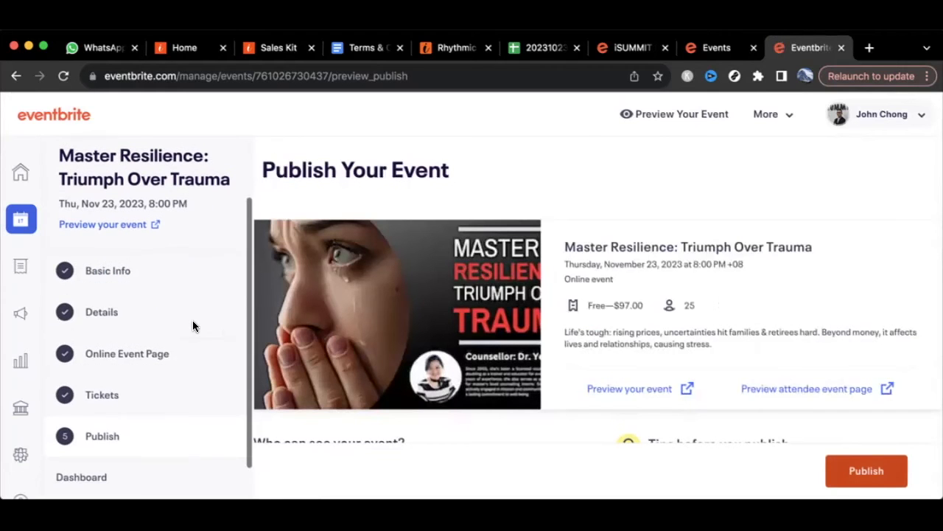
{"action": "scroll", "coordinate": [523, 417], "scroll_direction": "down", "scroll_amount": 3}
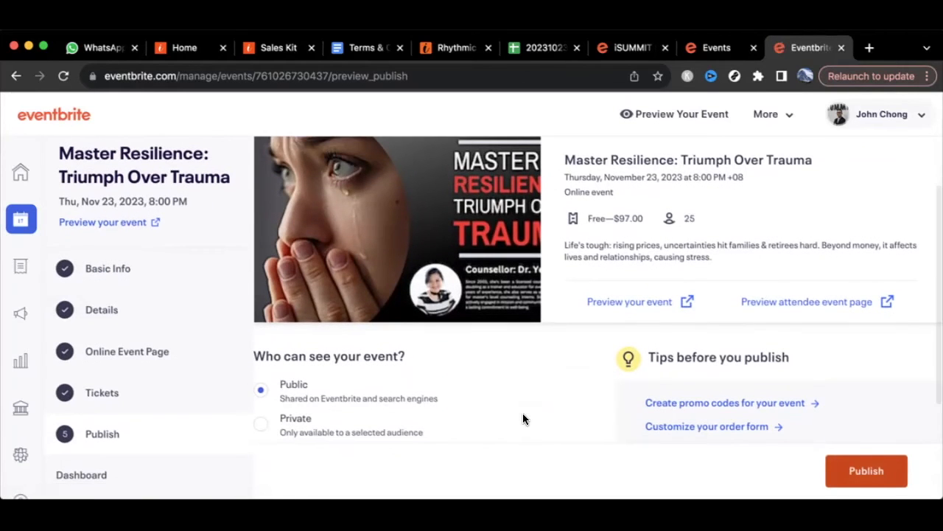
{"action": "scroll", "coordinate": [522, 417], "scroll_direction": "up", "scroll_amount": 1}
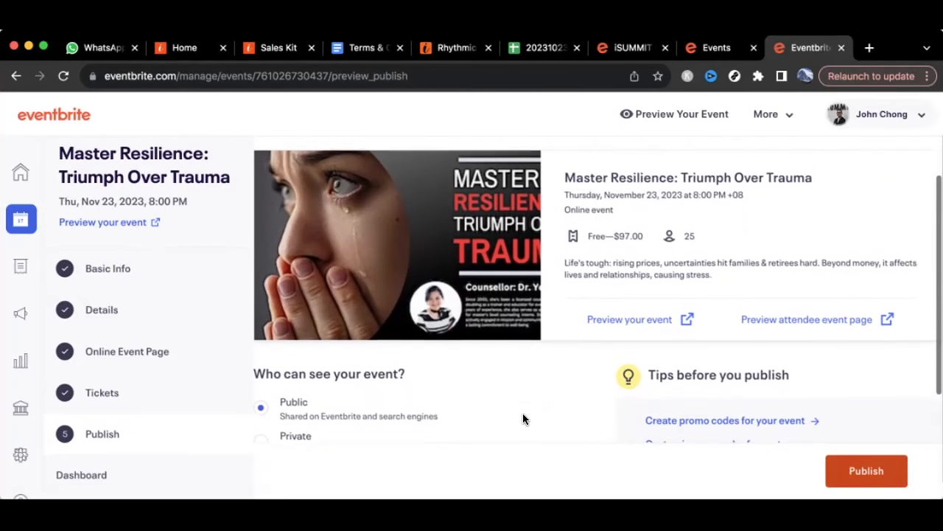
{"action": "scroll", "coordinate": [523, 418], "scroll_direction": "down", "scroll_amount": 3}
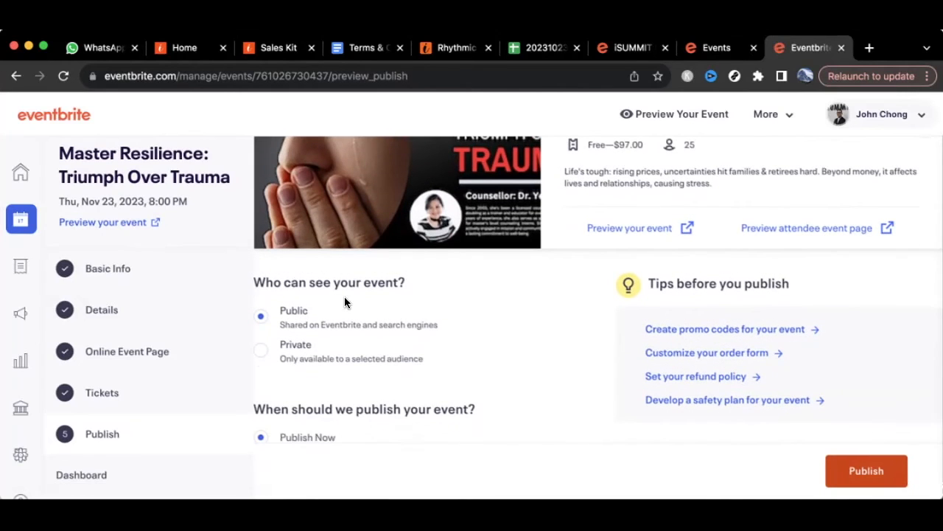
{"action": "scroll", "coordinate": [447, 298], "scroll_direction": "down", "scroll_amount": 1}
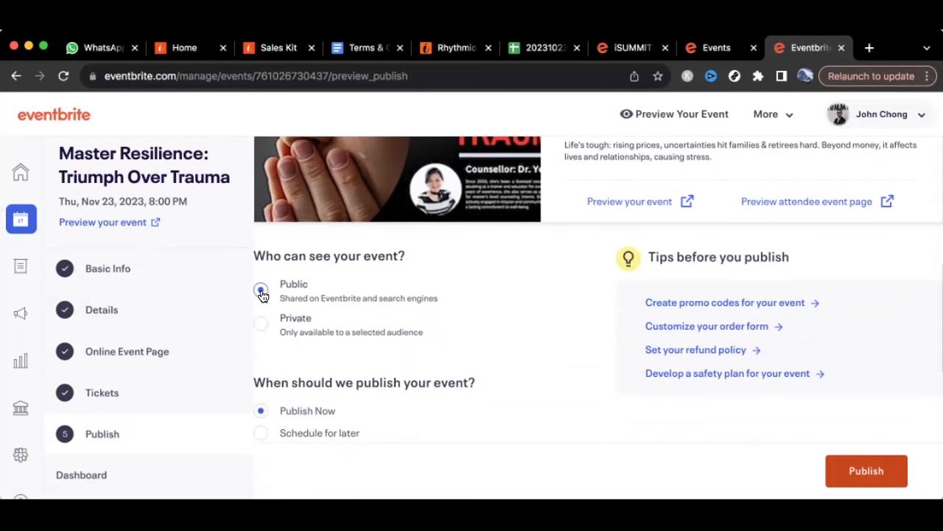
{"action": "scroll", "coordinate": [310, 345], "scroll_direction": "down", "scroll_amount": 1}
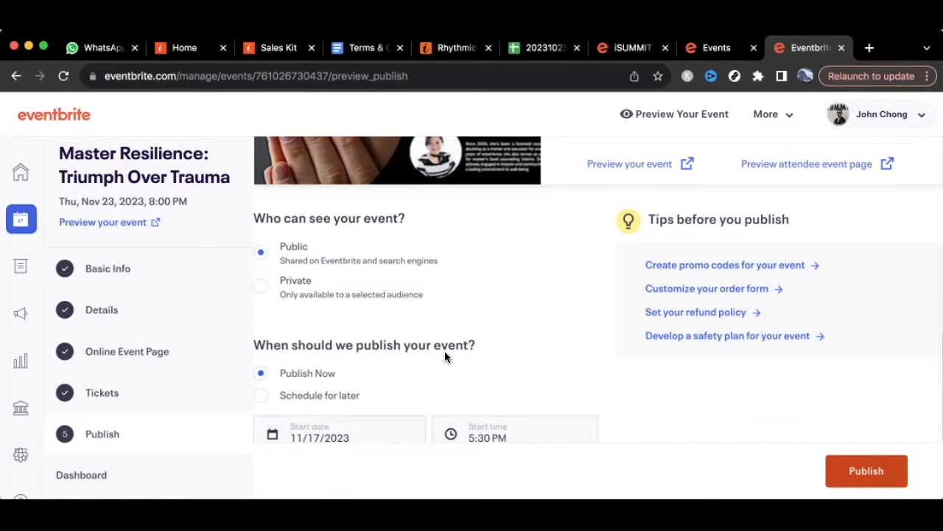
{"action": "scroll", "coordinate": [508, 354], "scroll_direction": "down", "scroll_amount": 2}
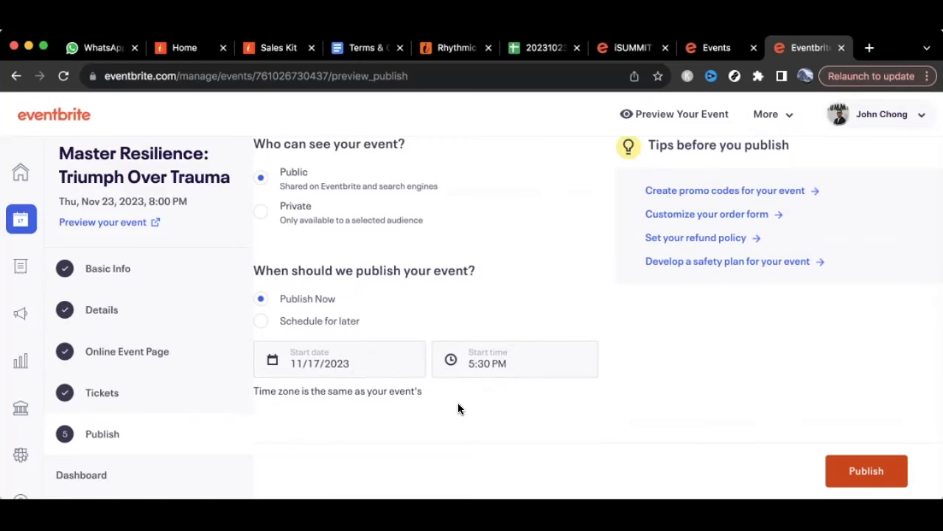
{"action": "scroll", "coordinate": [458, 402], "scroll_direction": "up", "scroll_amount": 5}
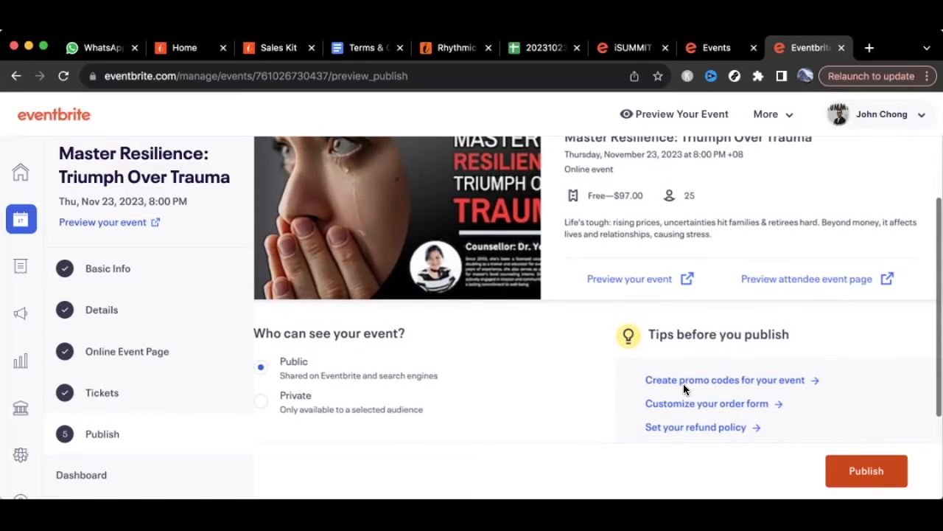
{"action": "scroll", "coordinate": [738, 405], "scroll_direction": "down", "scroll_amount": 2}
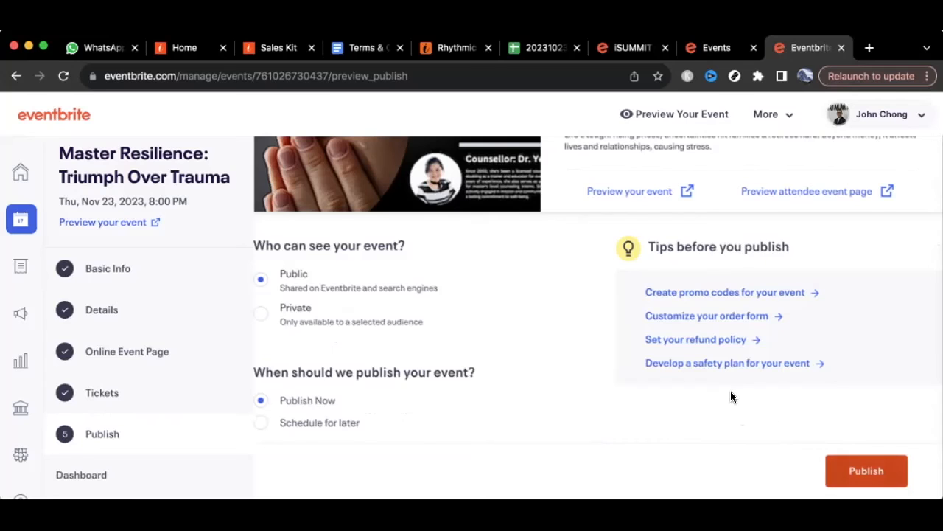
{"action": "scroll", "coordinate": [730, 392], "scroll_direction": "up", "scroll_amount": 1}
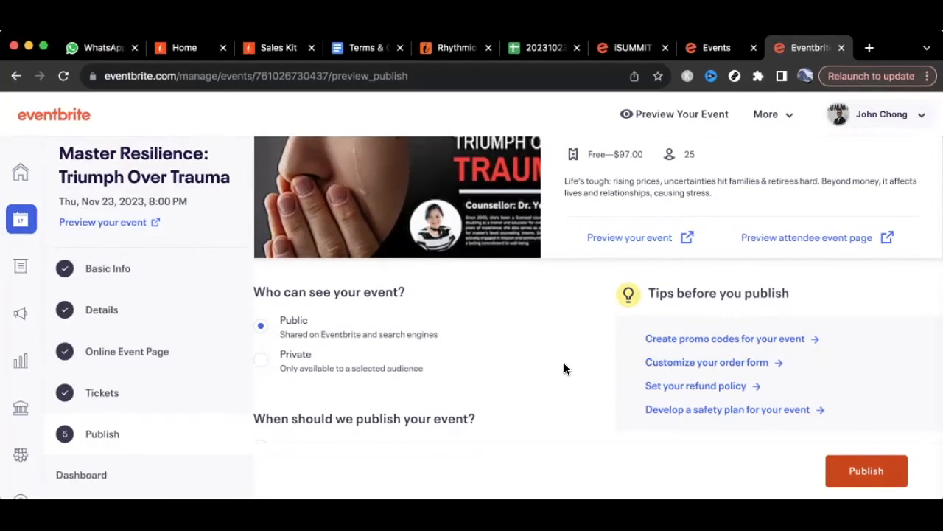
Open the order form customization and examine whom information is collected from and which attendee details can be requested
{"action": "left_click", "coordinate": [684, 362]}
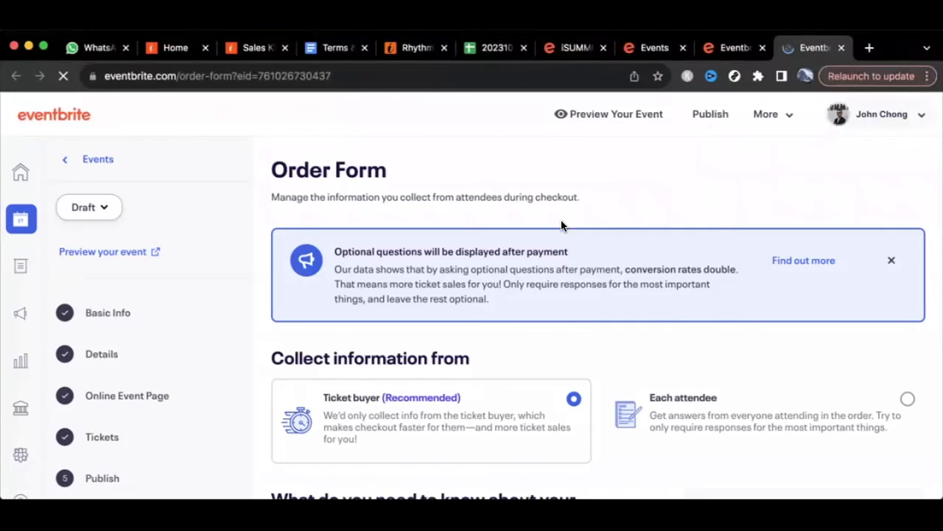
{"action": "scroll", "coordinate": [535, 354], "scroll_direction": "down", "scroll_amount": 1}
{"action": "scroll", "coordinate": [535, 358], "scroll_direction": "down", "scroll_amount": 1}
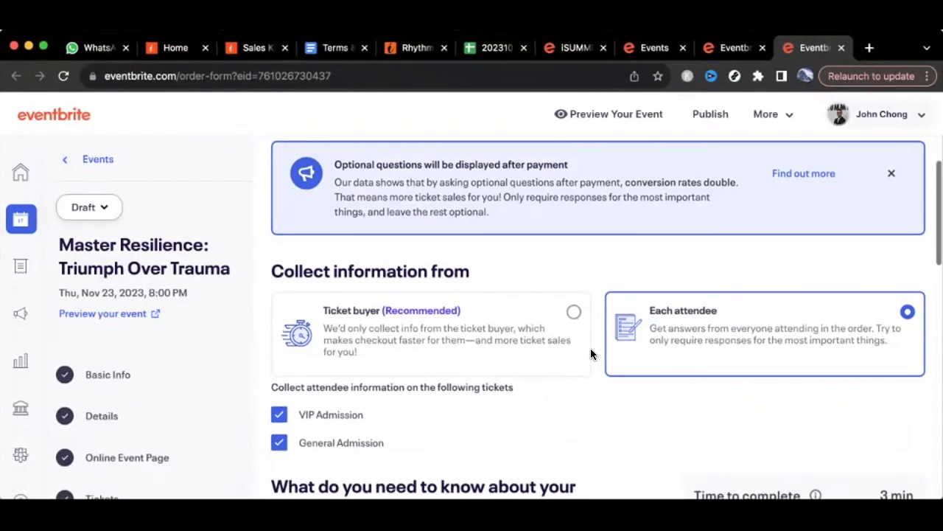
{"action": "scroll", "coordinate": [662, 294], "scroll_direction": "down", "scroll_amount": 1}
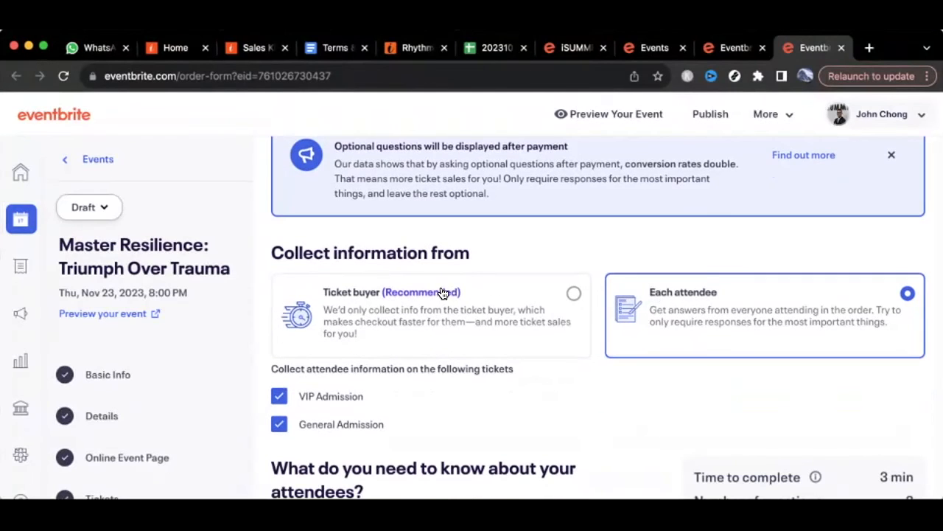
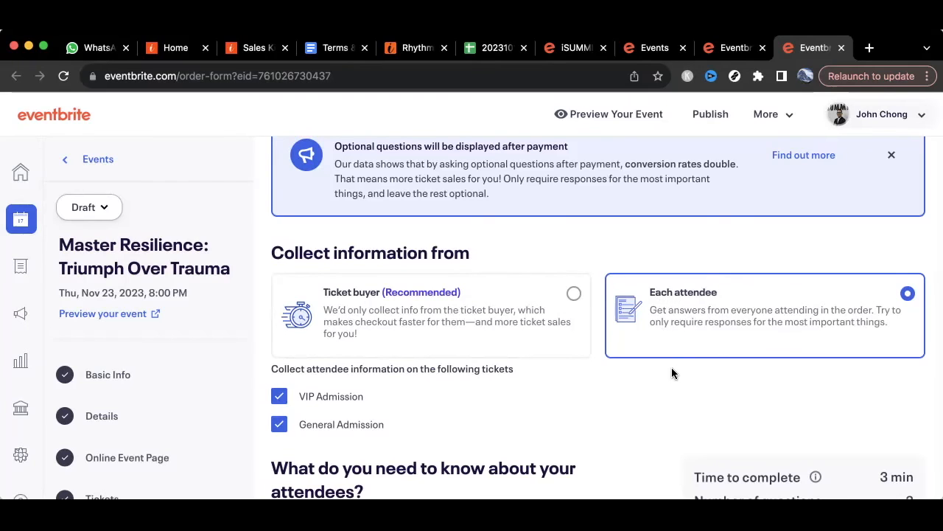
{"action": "scroll", "coordinate": [656, 426], "scroll_direction": "down", "scroll_amount": 1}
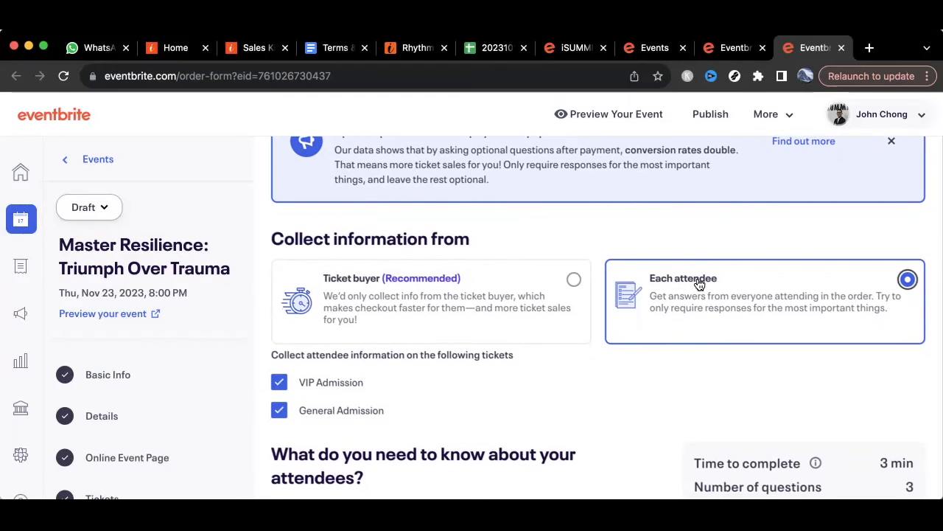
{"action": "scroll", "coordinate": [611, 398], "scroll_direction": "down", "scroll_amount": 3}
{"action": "scroll", "coordinate": [611, 400], "scroll_direction": "down", "scroll_amount": 3}
{"action": "scroll", "coordinate": [611, 400], "scroll_direction": "up", "scroll_amount": 4}
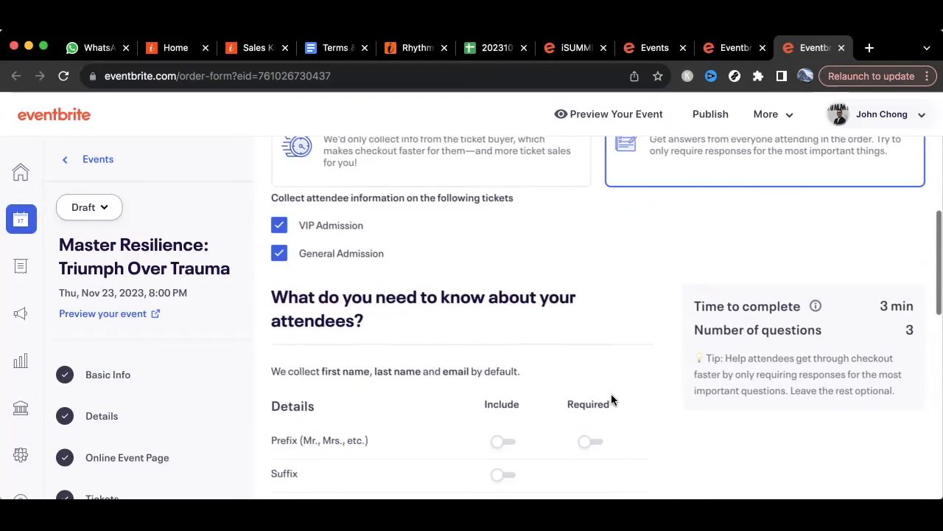
{"action": "scroll", "coordinate": [611, 400], "scroll_direction": "down", "scroll_amount": 4}
{"action": "scroll", "coordinate": [611, 401], "scroll_direction": "down", "scroll_amount": 2}
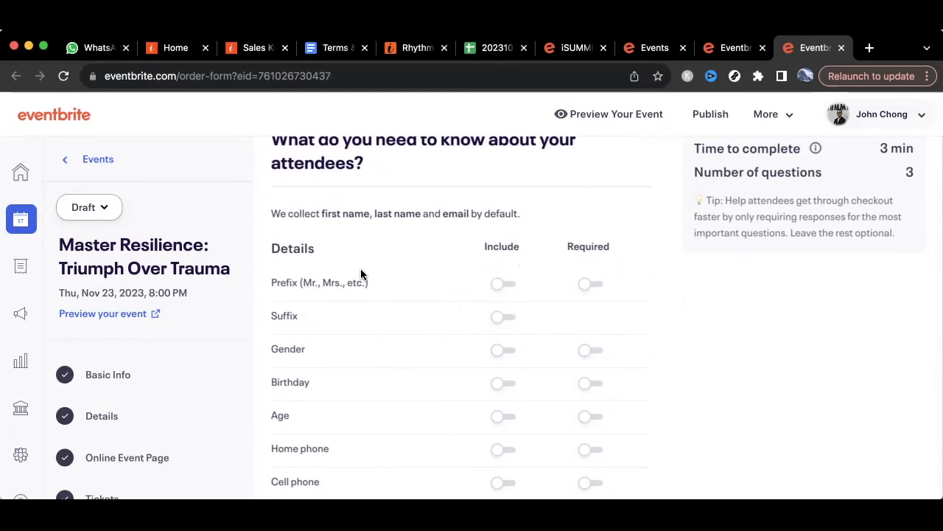
Make Prefix a required attendee detail, and include Gender, Birthday and Age as optional details in the order form
{"action": "scroll", "coordinate": [413, 320], "scroll_direction": "down", "scroll_amount": 1}
{"action": "scroll", "coordinate": [415, 322], "scroll_direction": "down", "scroll_amount": 1}
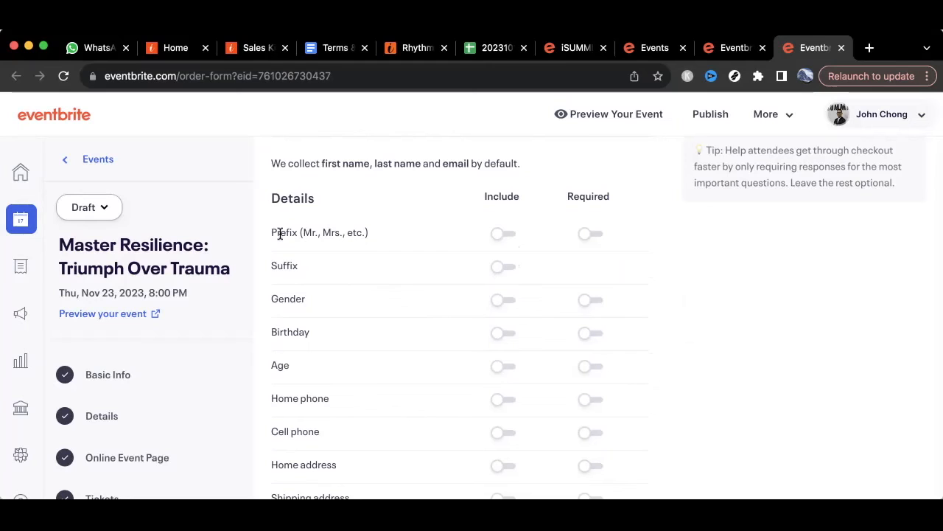
{"action": "left_click", "coordinate": [595, 236]}
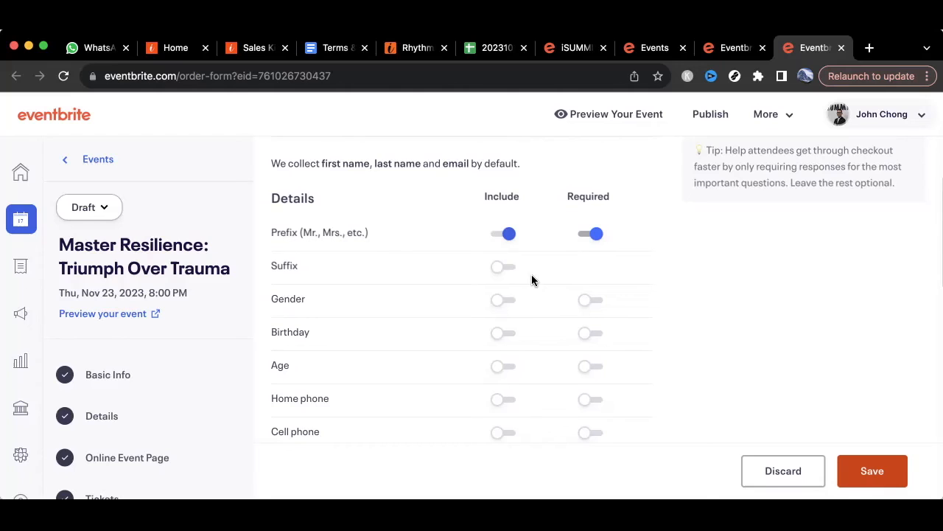
{"action": "scroll", "coordinate": [531, 275], "scroll_direction": "down", "scroll_amount": 1}
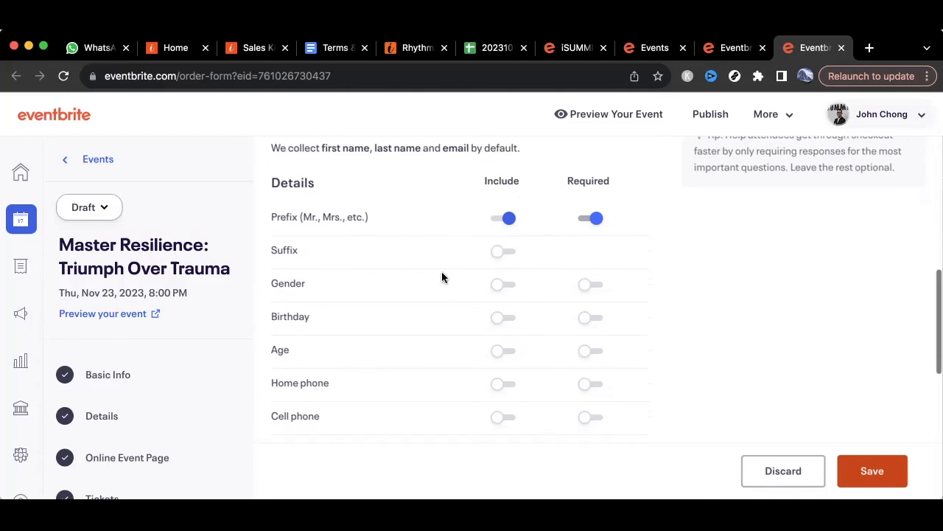
{"action": "left_click", "coordinate": [516, 286]}
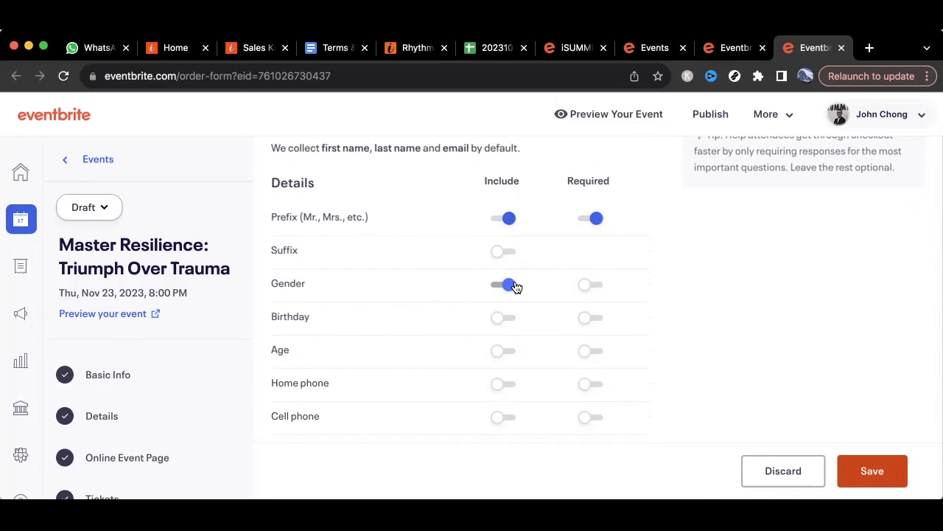
{"action": "scroll", "coordinate": [516, 287], "scroll_direction": "down", "scroll_amount": 2}
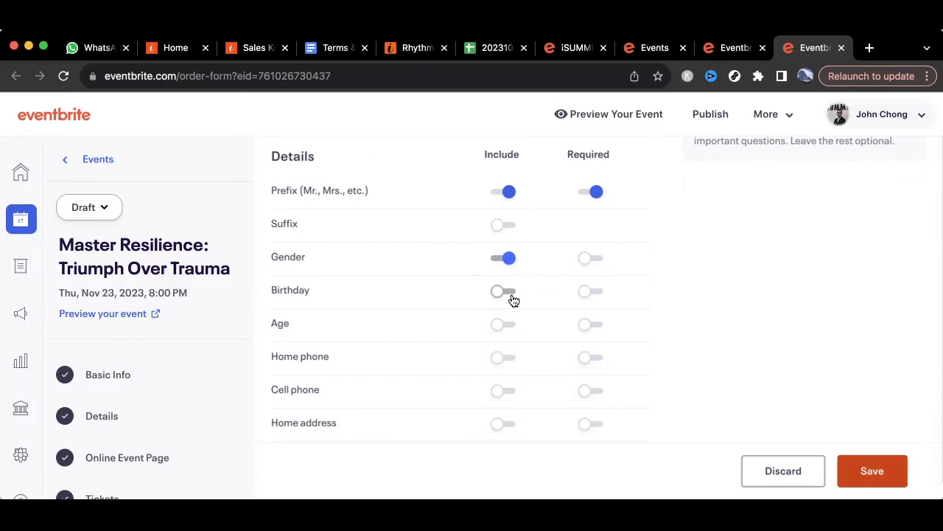
{"action": "left_click", "coordinate": [515, 297]}
{"action": "left_click", "coordinate": [514, 328]}
{"action": "scroll", "coordinate": [512, 326], "scroll_direction": "down", "scroll_amount": 4}
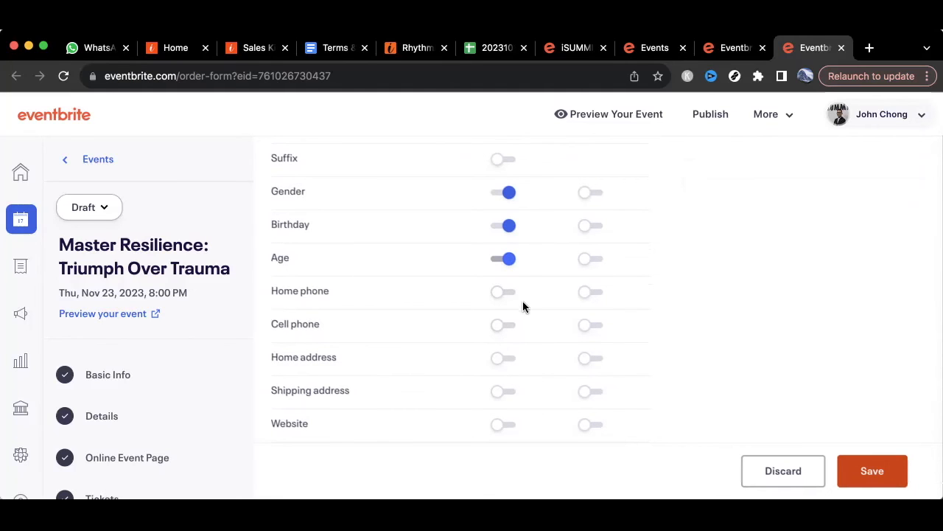
Make Cell phone and Job title required attendee details, and include Company / Organization as an optional one
{"action": "left_click", "coordinate": [600, 329]}
{"action": "scroll", "coordinate": [546, 322], "scroll_direction": "down", "scroll_amount": 3}
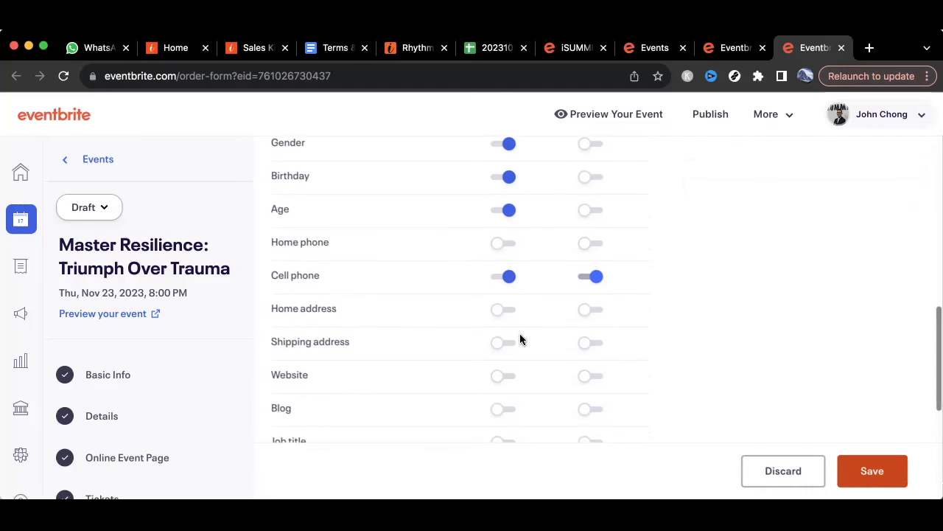
{"action": "scroll", "coordinate": [523, 341], "scroll_direction": "down", "scroll_amount": 8}
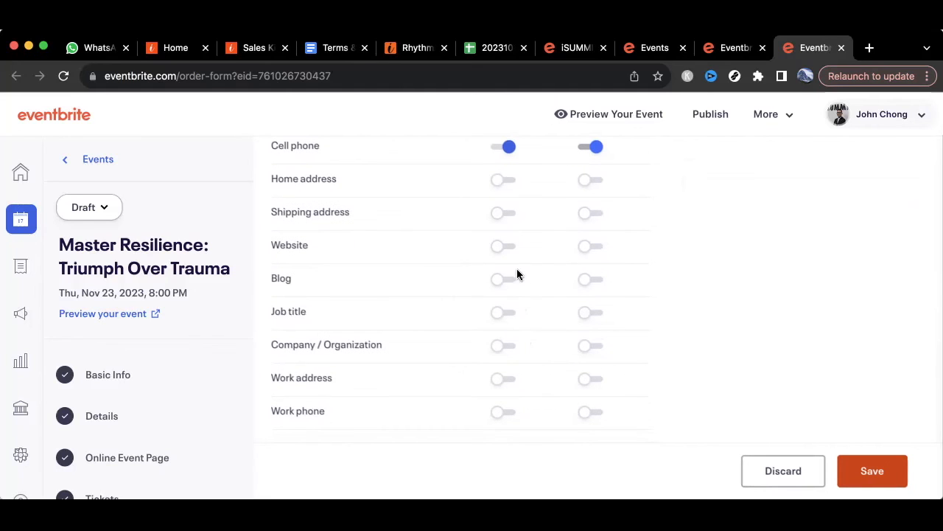
{"action": "left_click", "coordinate": [594, 313]}
{"action": "left_click", "coordinate": [504, 346]}
{"action": "scroll", "coordinate": [515, 350], "scroll_direction": "down", "scroll_amount": 4}
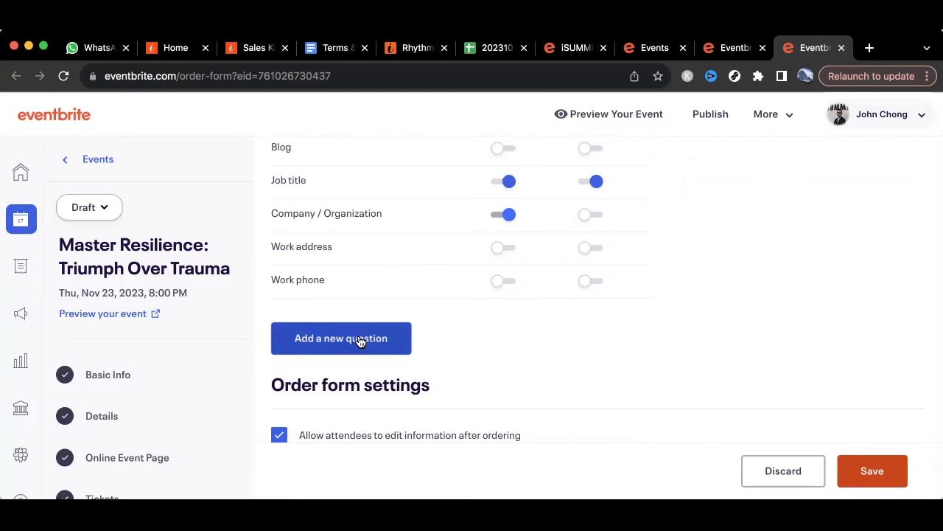
Look over the remaining order form settings and save the order form
{"action": "scroll", "coordinate": [522, 341], "scroll_direction": "down", "scroll_amount": 5}
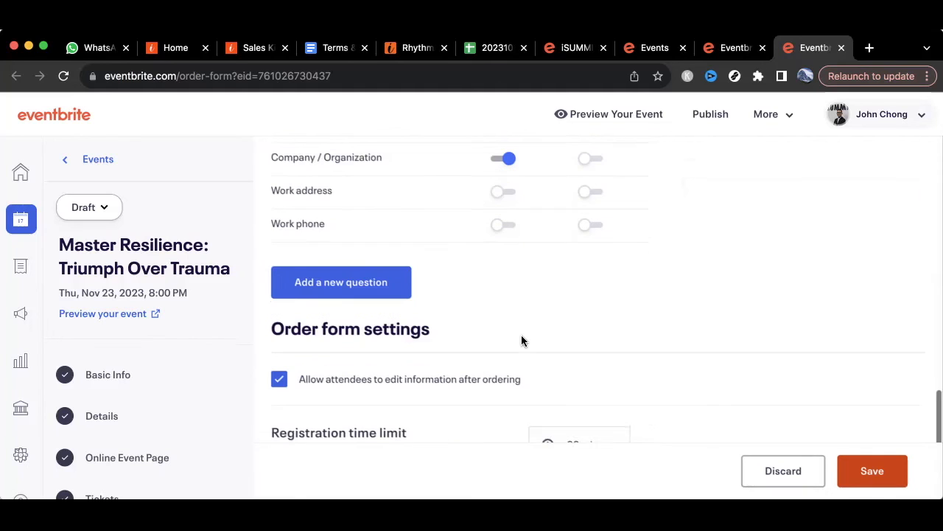
{"action": "scroll", "coordinate": [522, 339], "scroll_direction": "down", "scroll_amount": 1}
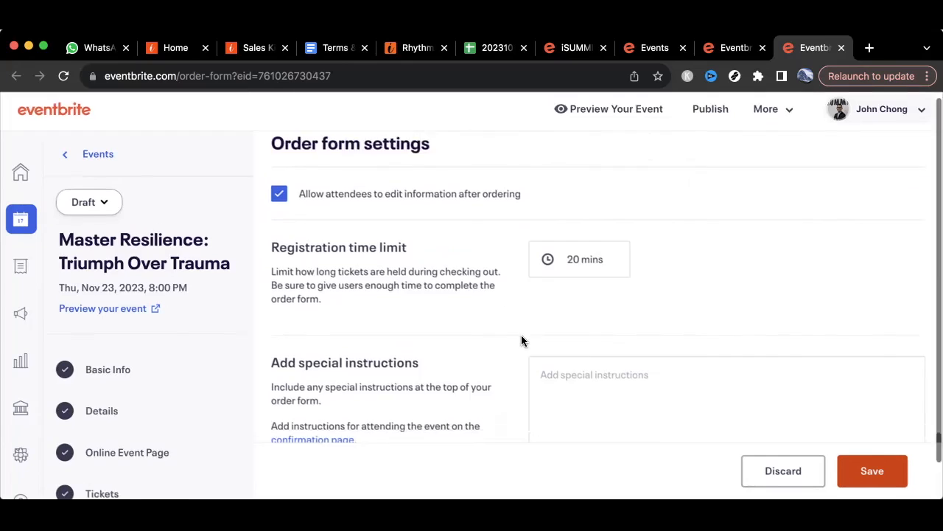
{"action": "left_click", "coordinate": [865, 478]}
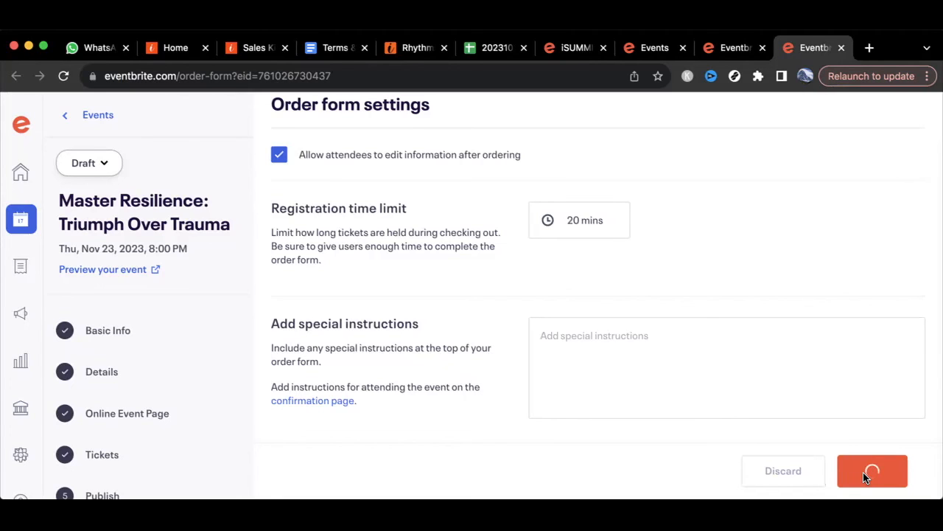
Check through the saved order form and return to the event's publishing page
{"action": "scroll", "coordinate": [766, 348], "scroll_direction": "up", "scroll_amount": 10}
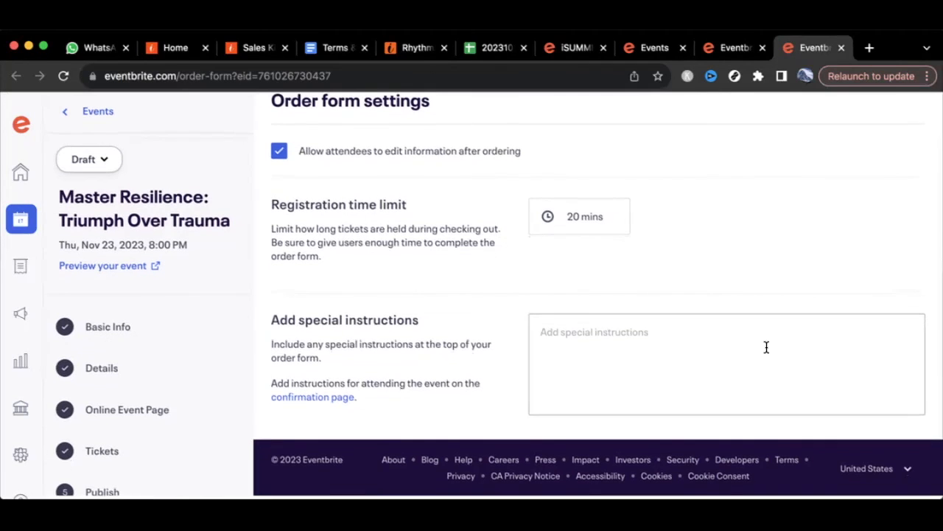
{"action": "scroll", "coordinate": [766, 352], "scroll_direction": "up", "scroll_amount": 8}
{"action": "scroll", "coordinate": [766, 352], "scroll_direction": "down", "scroll_amount": 10}
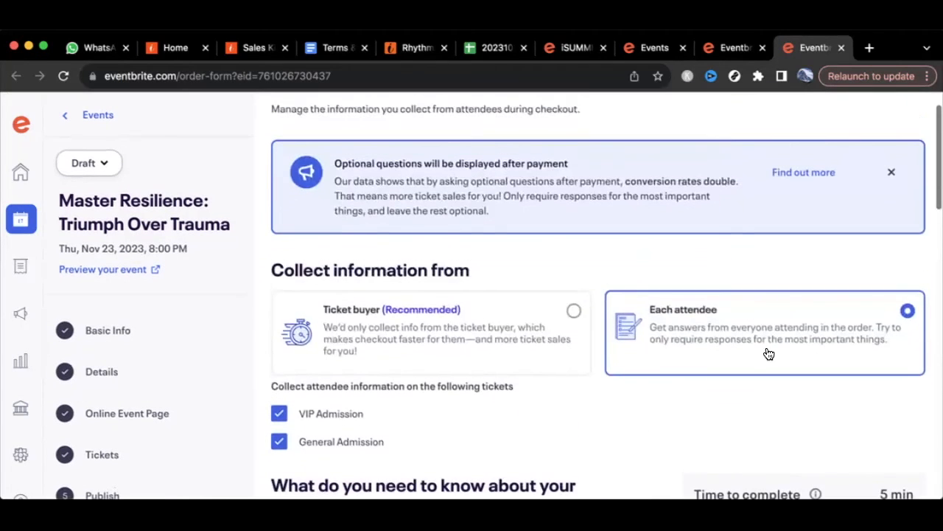
{"action": "scroll", "coordinate": [765, 352], "scroll_direction": "down", "scroll_amount": 4}
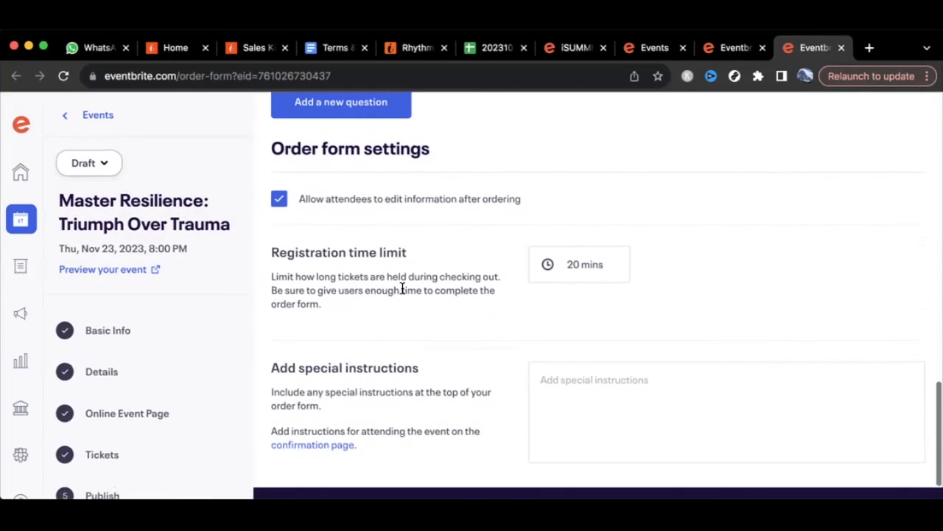
{"action": "scroll", "coordinate": [178, 378], "scroll_direction": "down", "scroll_amount": 2}
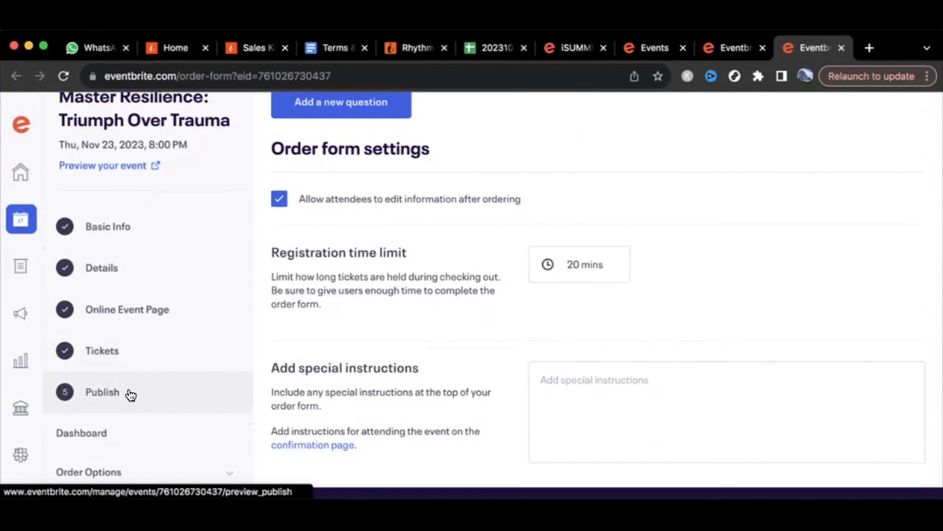
{"action": "left_click", "coordinate": [107, 396]}
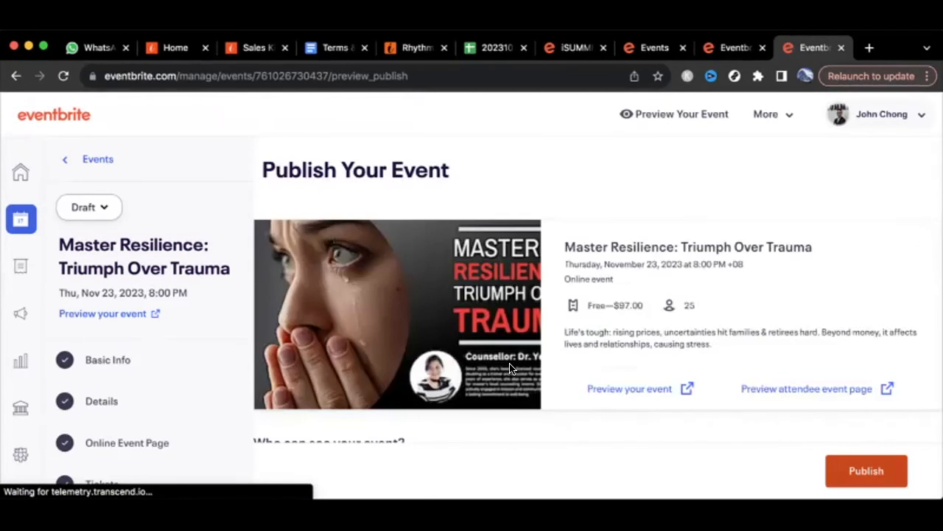
Look over the publishing settings and open the event preview in a separate tab
{"action": "scroll", "coordinate": [577, 434], "scroll_direction": "down", "scroll_amount": 5}
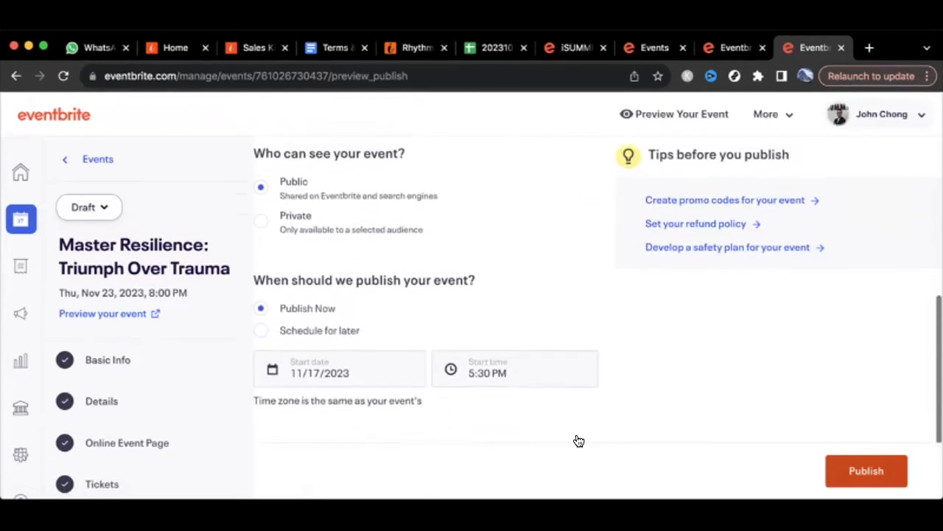
{"action": "scroll", "coordinate": [577, 435], "scroll_direction": "up", "scroll_amount": 4}
{"action": "scroll", "coordinate": [578, 443], "scroll_direction": "up", "scroll_amount": 1}
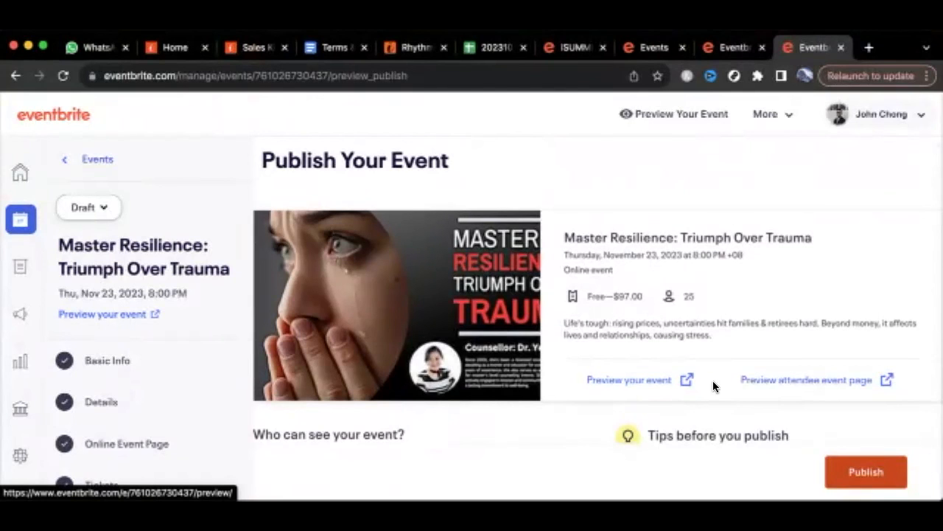
{"action": "right_click", "coordinate": [631, 381]}
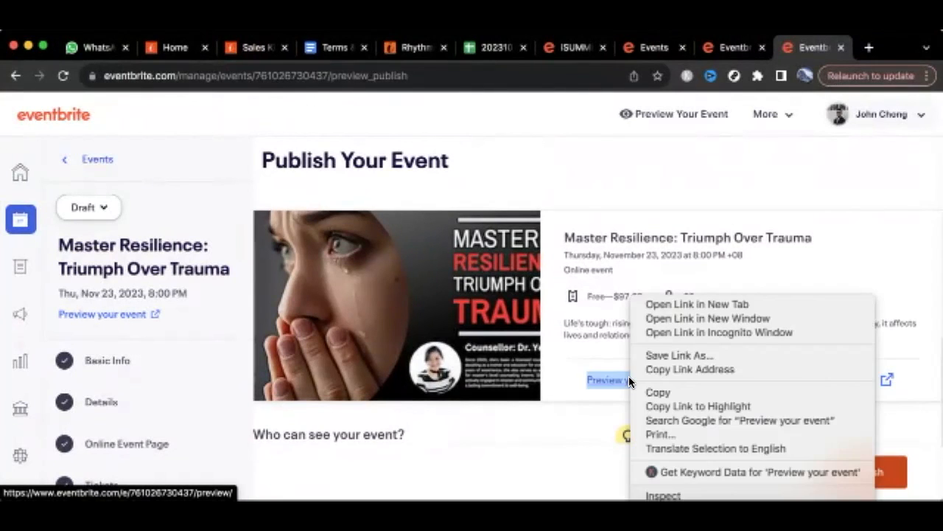
{"action": "left_click", "coordinate": [691, 307]}
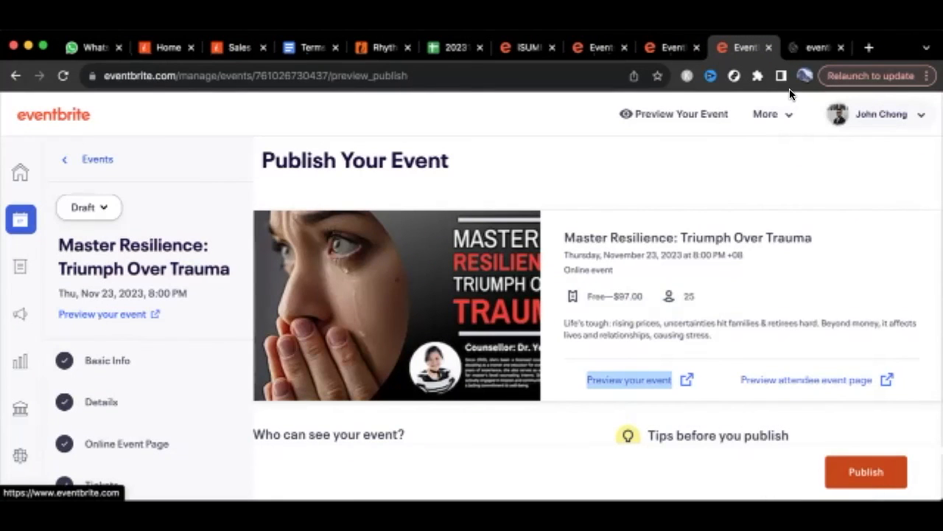
{"action": "left_click", "coordinate": [814, 48]}
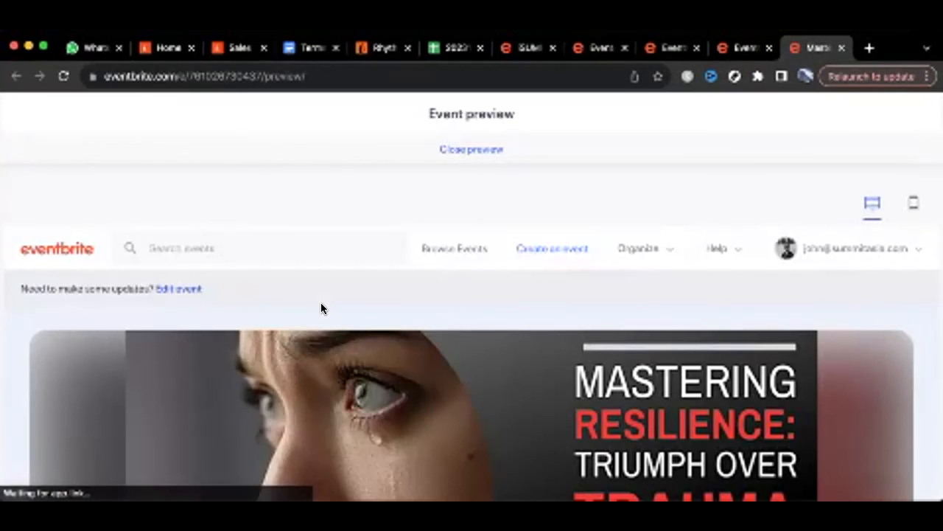
Examine the event preview's banner, title, summary, date and time, location and refund policy
{"action": "scroll", "coordinate": [321, 308], "scroll_direction": "down", "scroll_amount": 2}
{"action": "scroll", "coordinate": [321, 309], "scroll_direction": "down", "scroll_amount": 3}
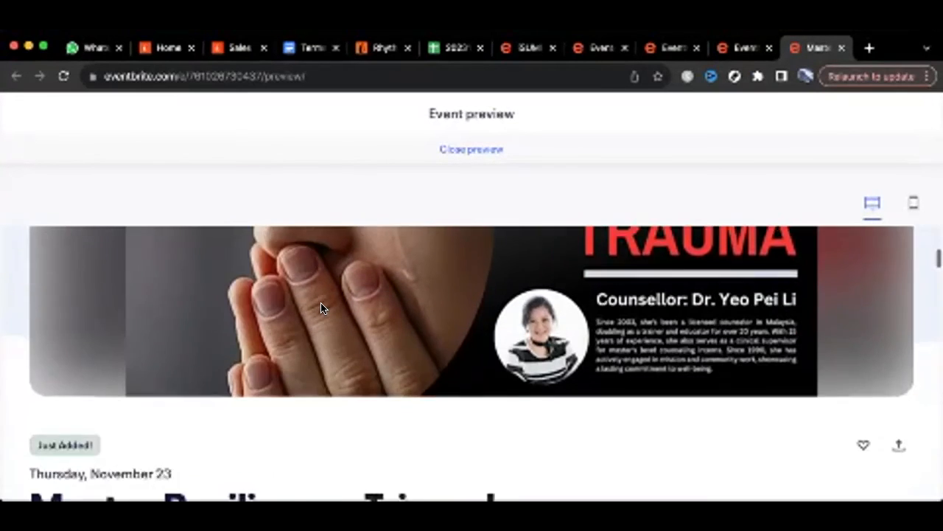
{"action": "scroll", "coordinate": [320, 308], "scroll_direction": "down", "scroll_amount": 1}
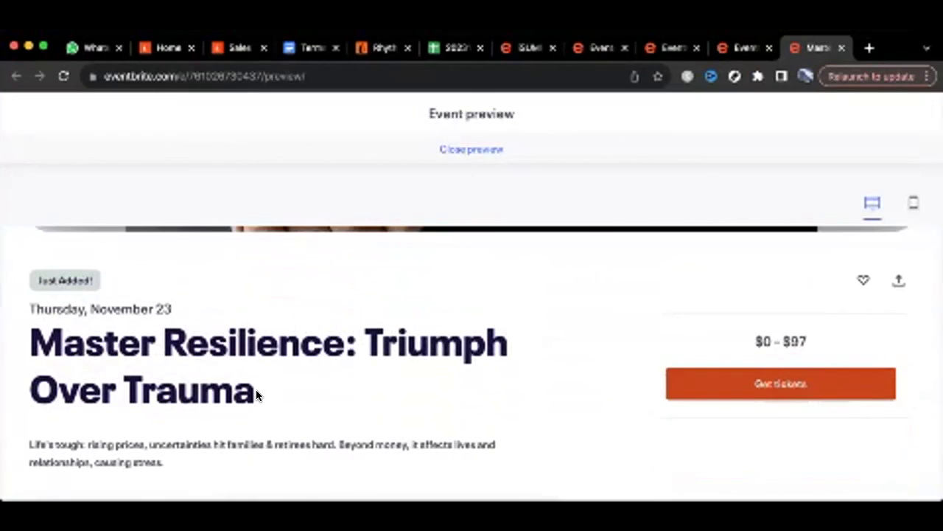
{"action": "scroll", "coordinate": [256, 389], "scroll_direction": "down", "scroll_amount": 1}
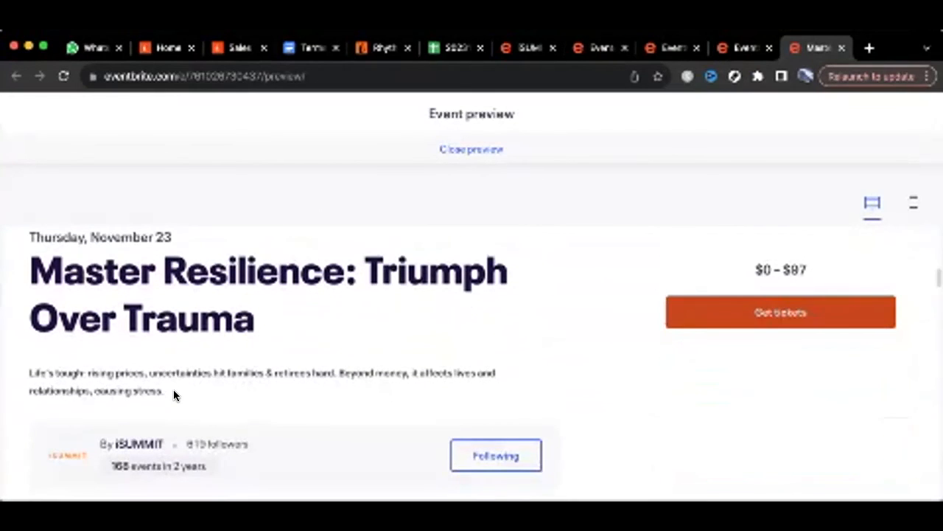
{"action": "scroll", "coordinate": [173, 395], "scroll_direction": "down", "scroll_amount": 3}
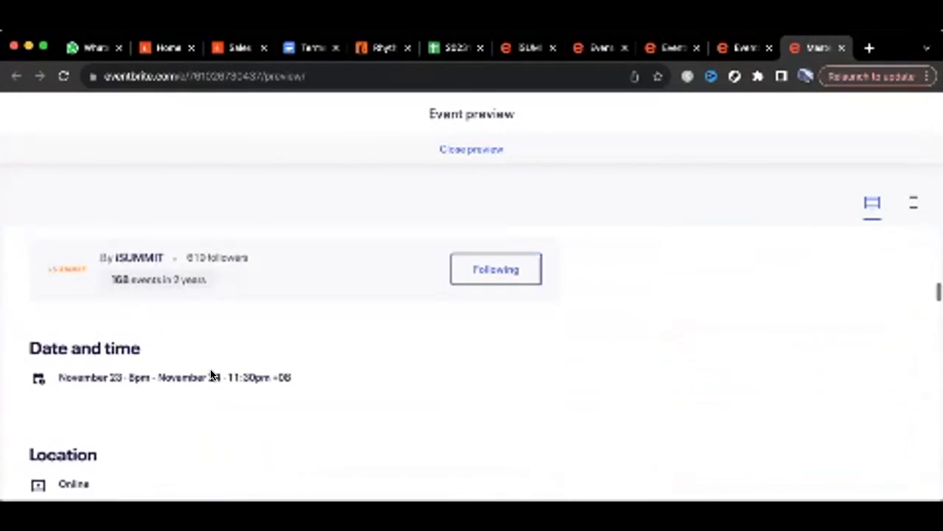
{"action": "scroll", "coordinate": [212, 376], "scroll_direction": "down", "scroll_amount": 2}
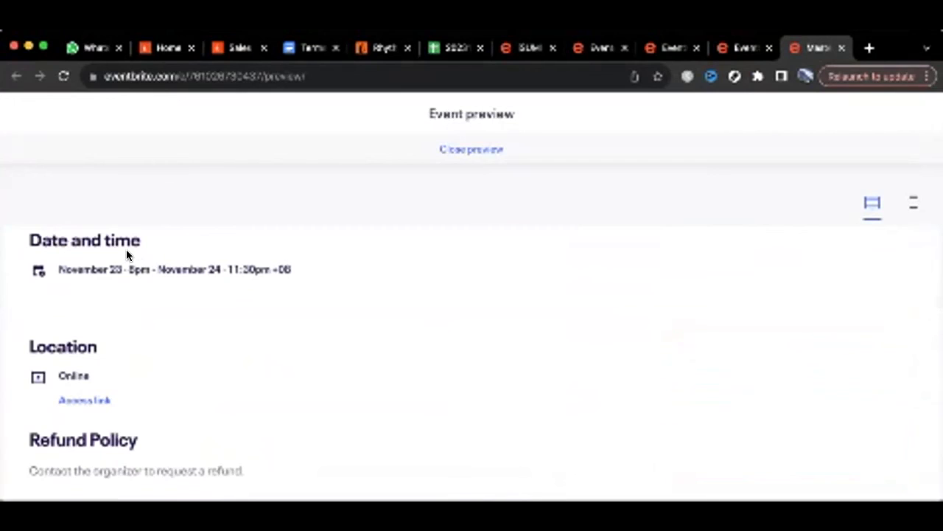
{"action": "scroll", "coordinate": [118, 302], "scroll_direction": "down", "scroll_amount": 1}
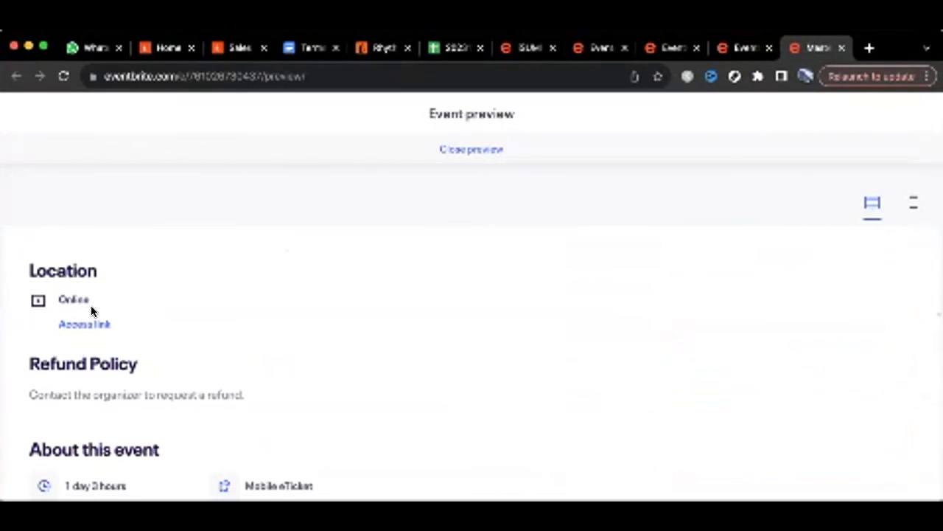
{"action": "scroll", "coordinate": [101, 325], "scroll_direction": "down", "scroll_amount": 1}
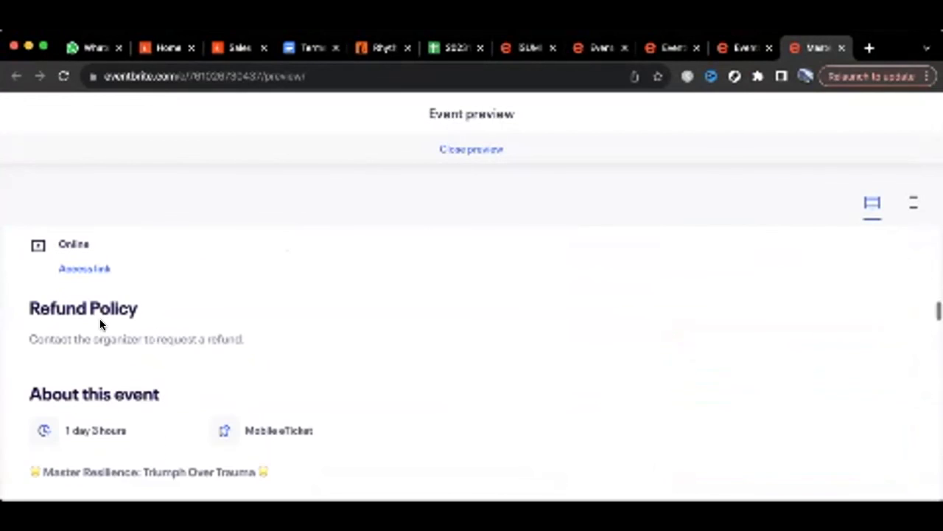
{"action": "scroll", "coordinate": [170, 350], "scroll_direction": "down", "scroll_amount": 2}
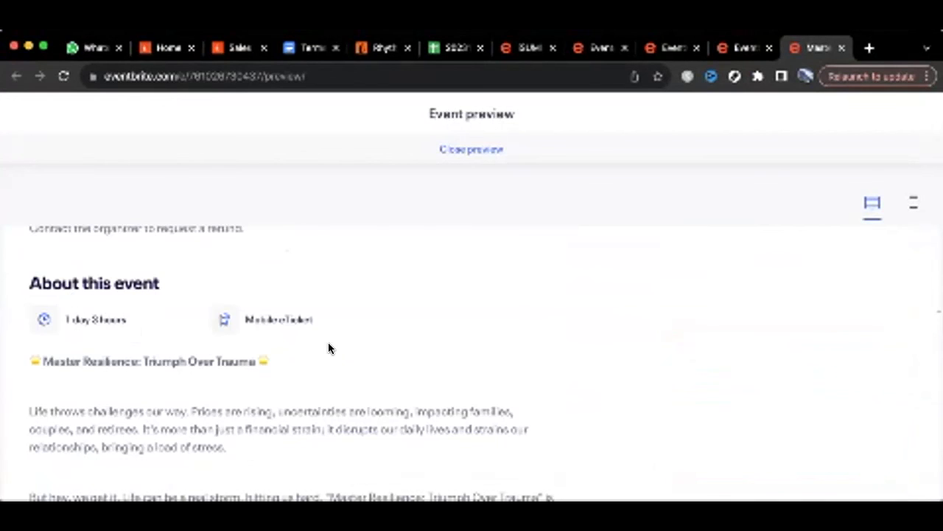
Read through the previewed event description, tags and organizer section, and return to the start of the preview
{"action": "scroll", "coordinate": [329, 343], "scroll_direction": "down", "scroll_amount": 2}
{"action": "scroll", "coordinate": [226, 321], "scroll_direction": "down", "scroll_amount": 2}
{"action": "scroll", "coordinate": [227, 322], "scroll_direction": "down", "scroll_amount": 6}
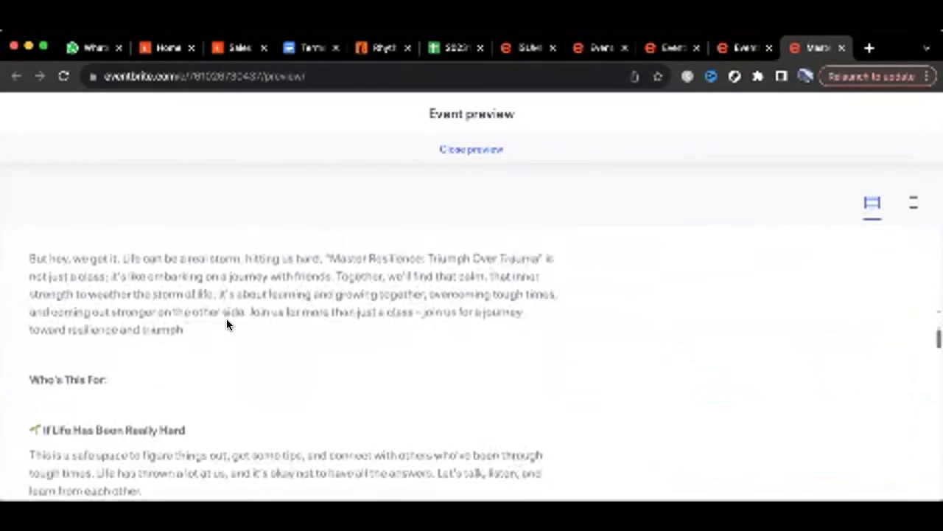
{"action": "scroll", "coordinate": [227, 321], "scroll_direction": "down", "scroll_amount": 10}
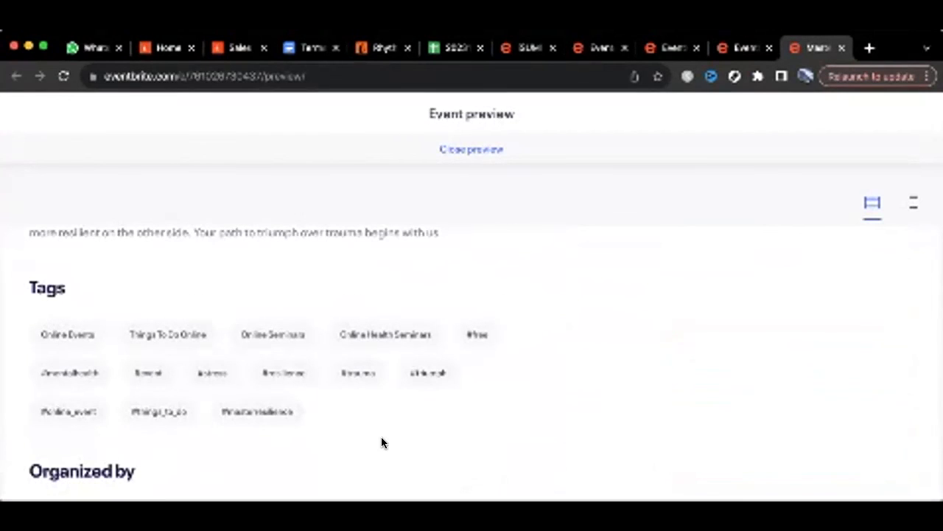
{"action": "scroll", "coordinate": [381, 443], "scroll_direction": "down", "scroll_amount": 3}
{"action": "scroll", "coordinate": [168, 334], "scroll_direction": "down", "scroll_amount": 3}
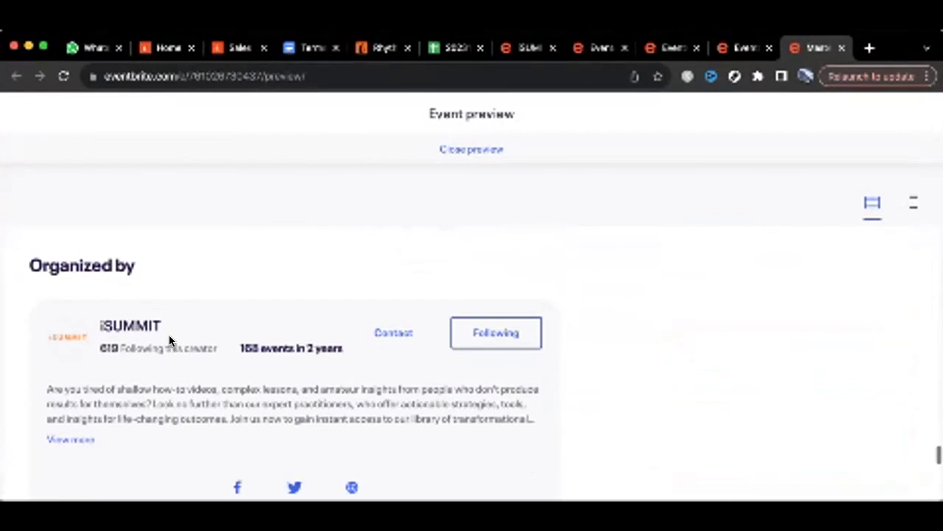
{"action": "scroll", "coordinate": [148, 396], "scroll_direction": "up", "scroll_amount": 8}
{"action": "scroll", "coordinate": [148, 397], "scroll_direction": "up", "scroll_amount": 10}
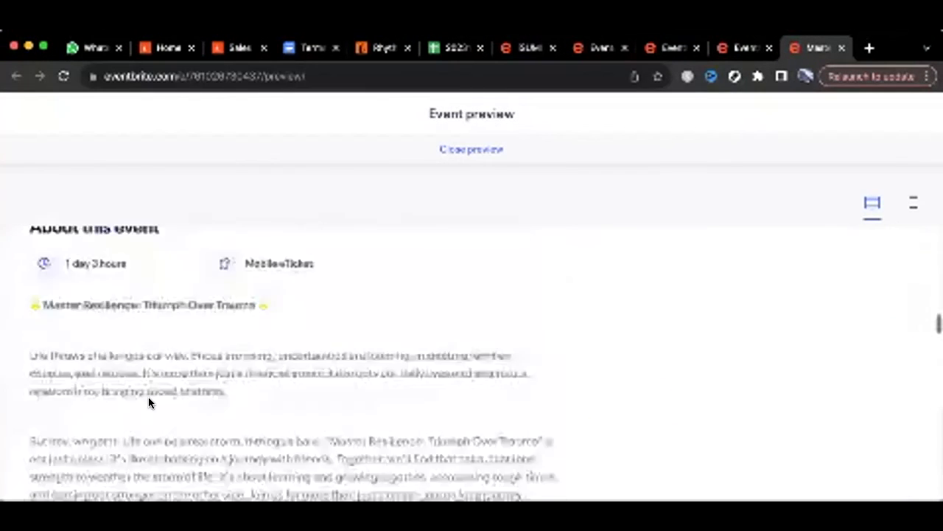
{"action": "scroll", "coordinate": [148, 402], "scroll_direction": "down", "scroll_amount": 8}
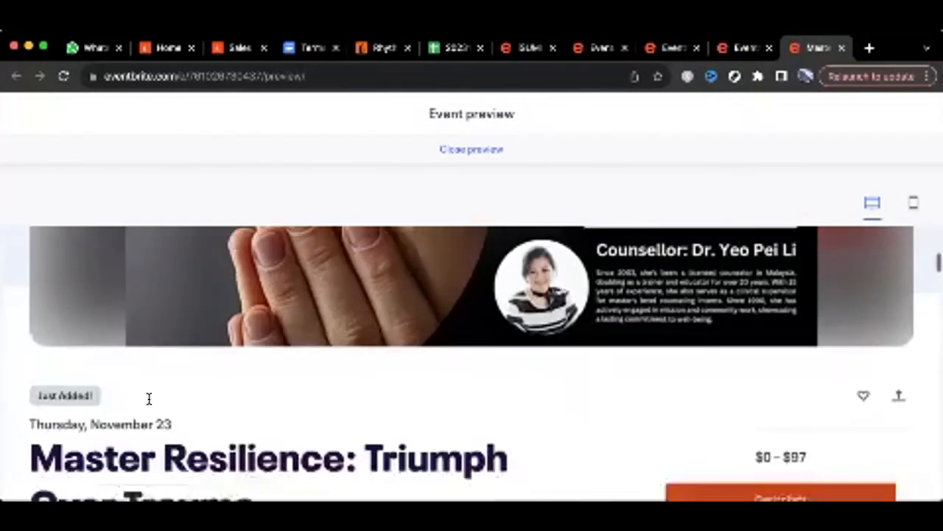
{"action": "scroll", "coordinate": [148, 398], "scroll_direction": "up", "scroll_amount": 5}
{"action": "scroll", "coordinate": [148, 402], "scroll_direction": "up", "scroll_amount": 2}
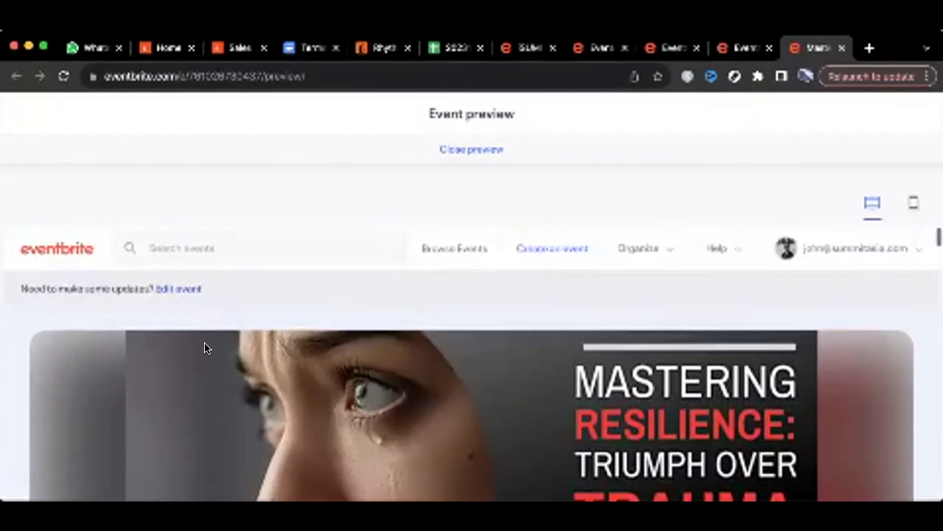
Open the attendee event page preview from the publishing page in a separate tab and look over its banner and access link
{"action": "left_click", "coordinate": [741, 47]}
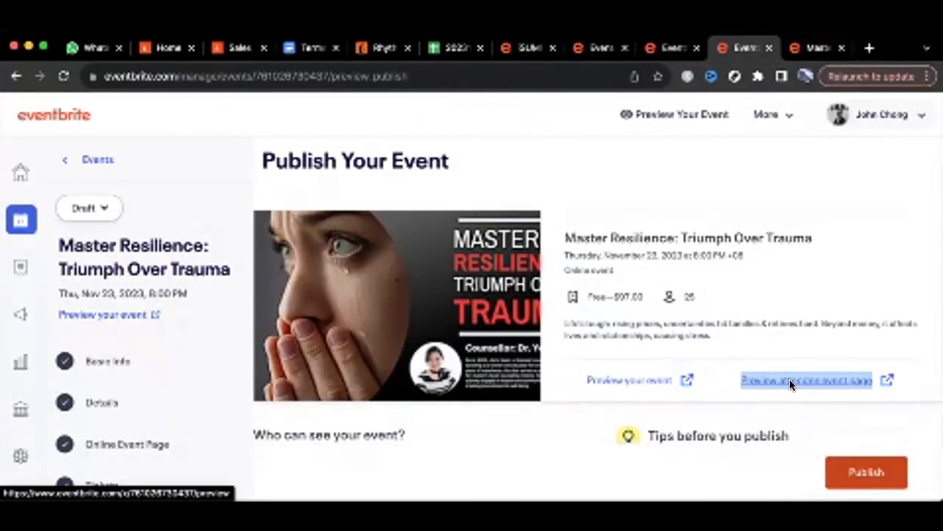
{"action": "right_click", "coordinate": [789, 380]}
{"action": "left_click", "coordinate": [708, 269]}
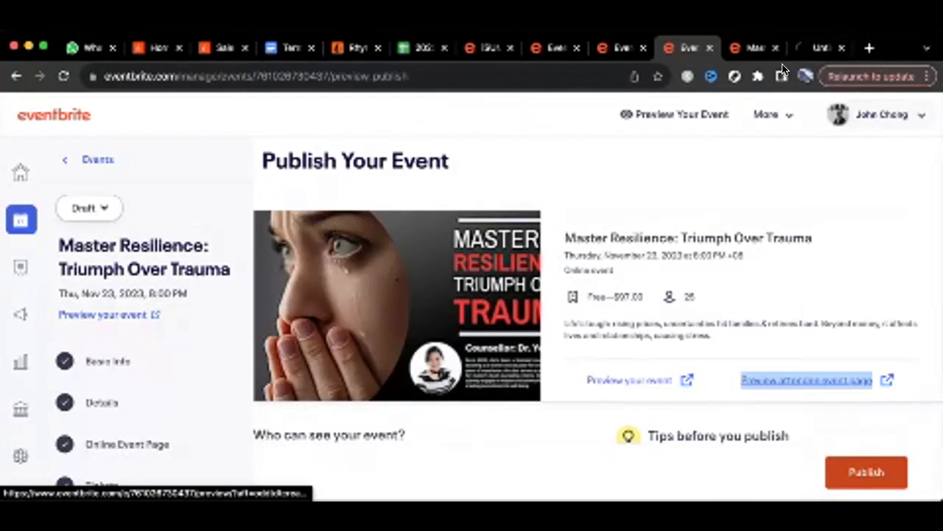
{"action": "left_click", "coordinate": [807, 381]}
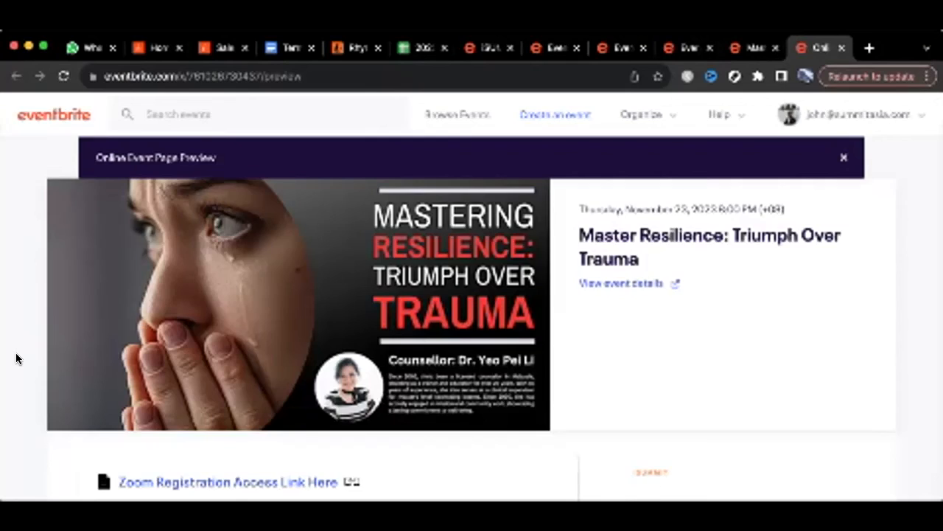
{"action": "scroll", "coordinate": [16, 359], "scroll_direction": "down", "scroll_amount": 2}
{"action": "scroll", "coordinate": [16, 359], "scroll_direction": "up", "scroll_amount": 1}
{"action": "scroll", "coordinate": [16, 359], "scroll_direction": "down", "scroll_amount": 3}
{"action": "scroll", "coordinate": [16, 359], "scroll_direction": "up", "scroll_amount": 3}
{"action": "scroll", "coordinate": [316, 285], "scroll_direction": "down", "scroll_amount": 1}
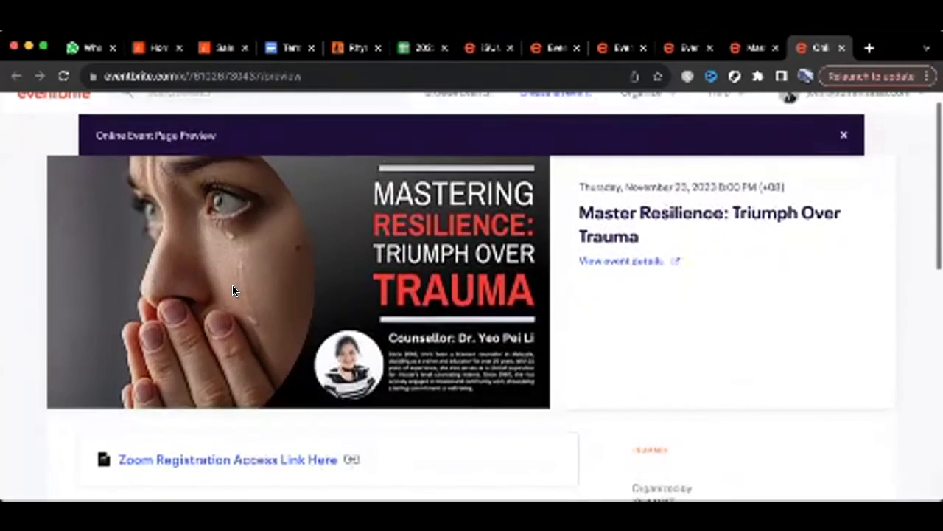
Open the full event details from the attendee page and skim the listing through to the organizer section
{"action": "left_click", "coordinate": [624, 262]}
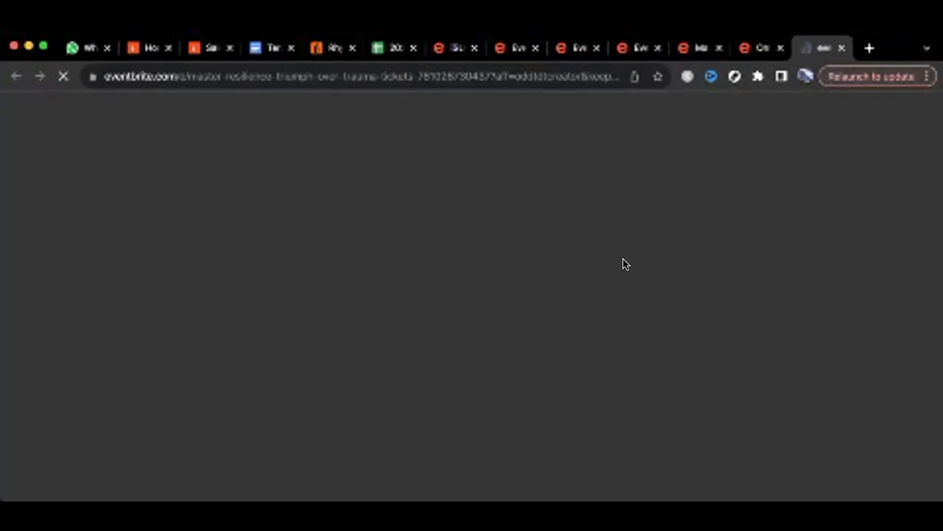
{"action": "scroll", "coordinate": [588, 297], "scroll_direction": "down", "scroll_amount": 1}
{"action": "scroll", "coordinate": [588, 296], "scroll_direction": "down", "scroll_amount": 15}
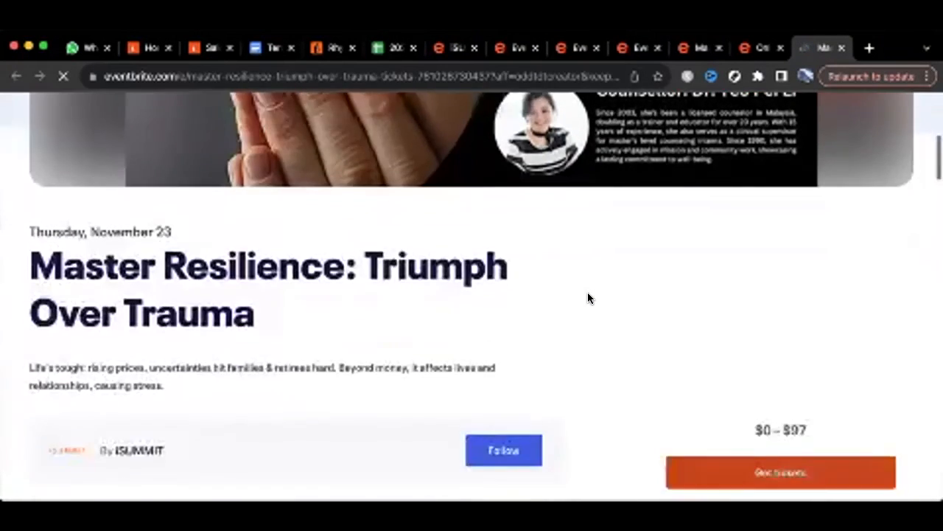
{"action": "scroll", "coordinate": [588, 298], "scroll_direction": "down", "scroll_amount": 20}
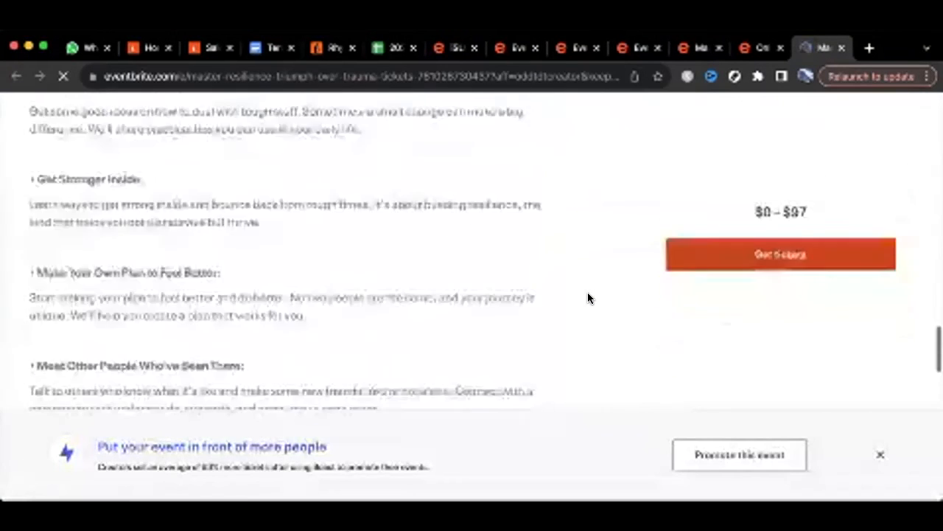
{"action": "scroll", "coordinate": [587, 292], "scroll_direction": "up", "scroll_amount": 10}
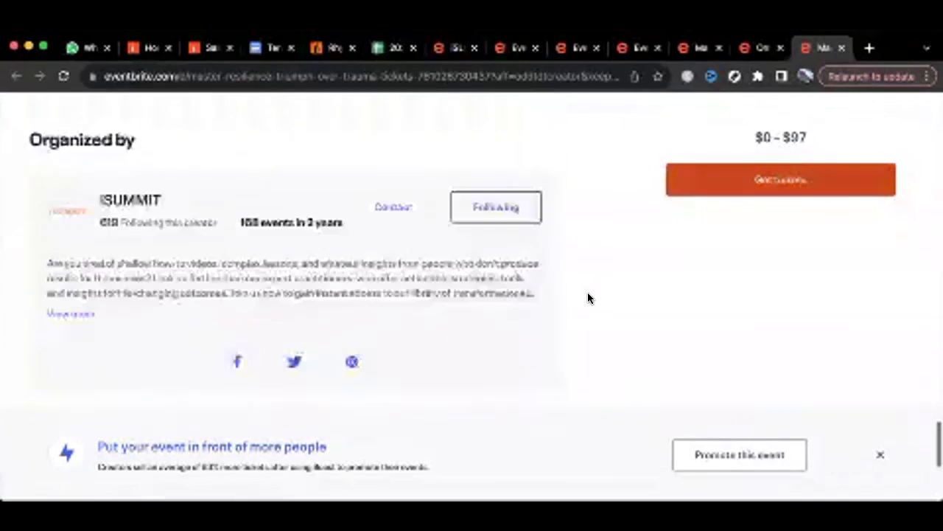
Return to the attendee event page preview and check the Zoom registration link, organizer details and speaker image
{"action": "left_click", "coordinate": [760, 48]}
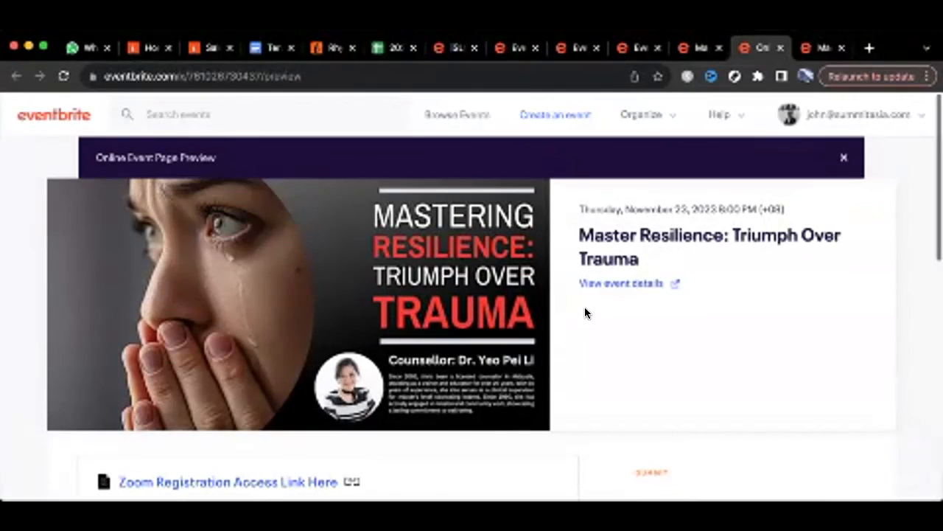
{"action": "scroll", "coordinate": [612, 335], "scroll_direction": "down", "scroll_amount": 2}
{"action": "scroll", "coordinate": [608, 344], "scroll_direction": "down", "scroll_amount": 1}
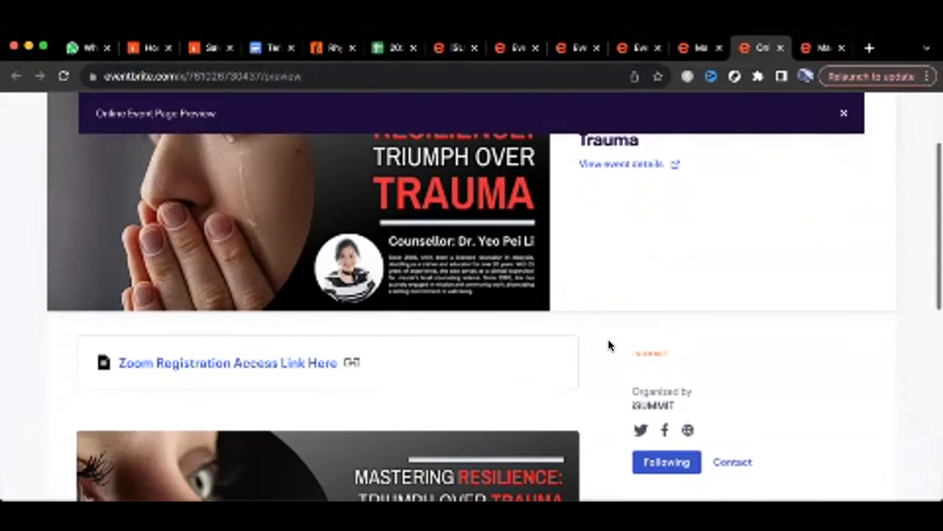
{"action": "scroll", "coordinate": [332, 310], "scroll_direction": "down", "scroll_amount": 2}
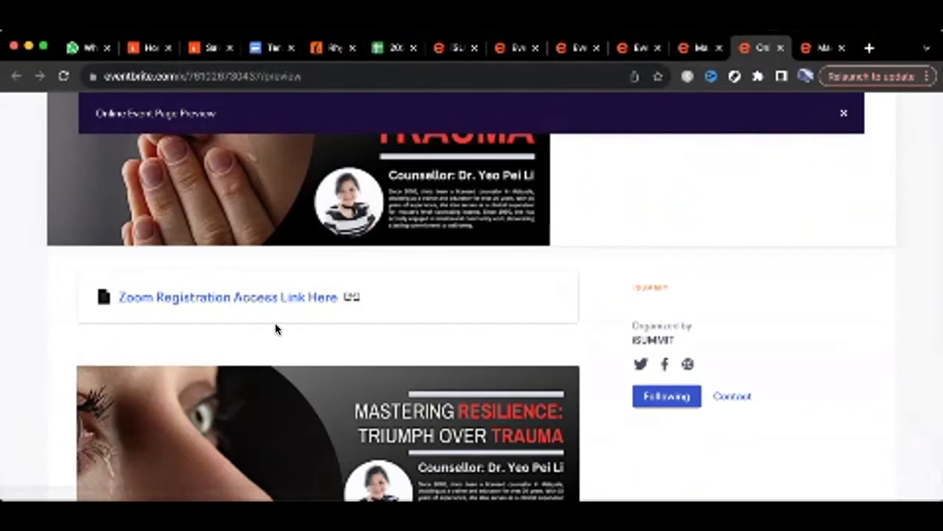
{"action": "scroll", "coordinate": [275, 329], "scroll_direction": "down", "scroll_amount": 4}
{"action": "scroll", "coordinate": [275, 329], "scroll_direction": "down", "scroll_amount": 2}
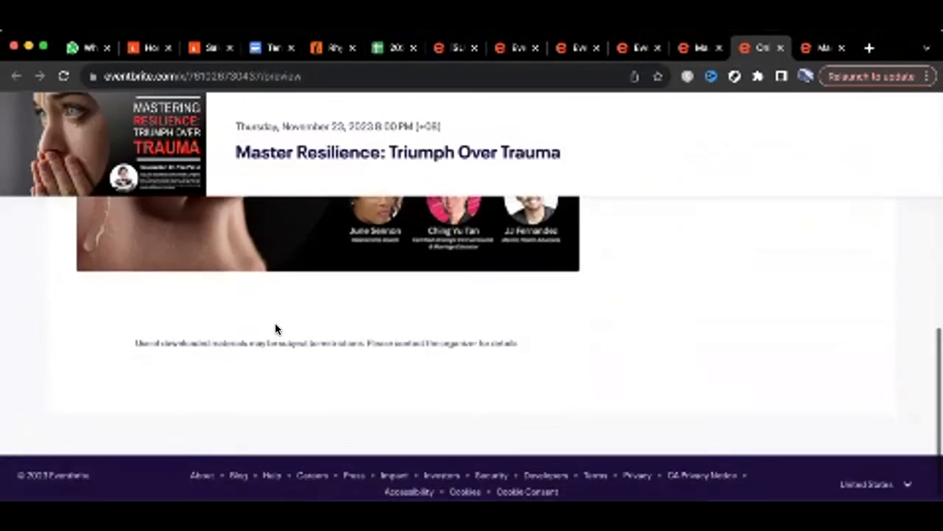
{"action": "scroll", "coordinate": [275, 329], "scroll_direction": "up", "scroll_amount": 6}
{"action": "scroll", "coordinate": [274, 328], "scroll_direction": "up", "scroll_amount": 2}
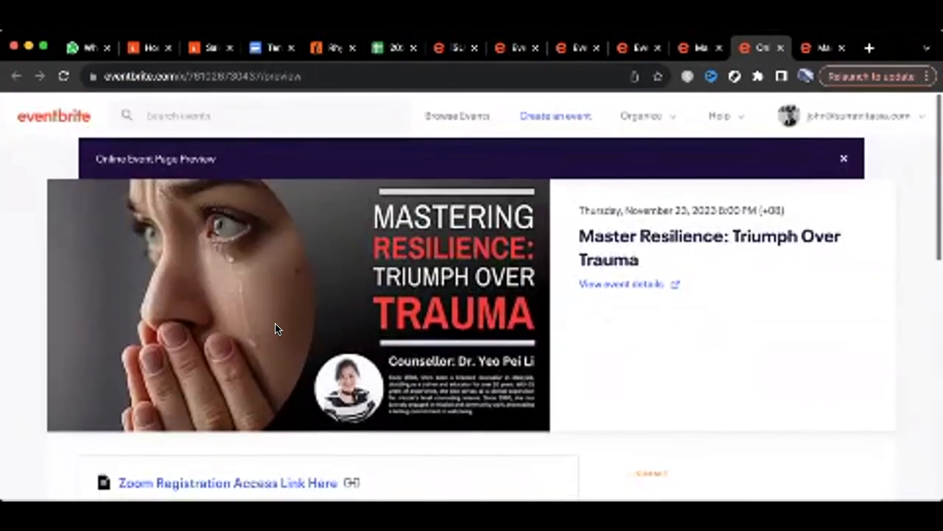
Go back to the event's publishing page and review the visibility, publish timing and collection options
{"action": "left_click", "coordinate": [699, 51]}
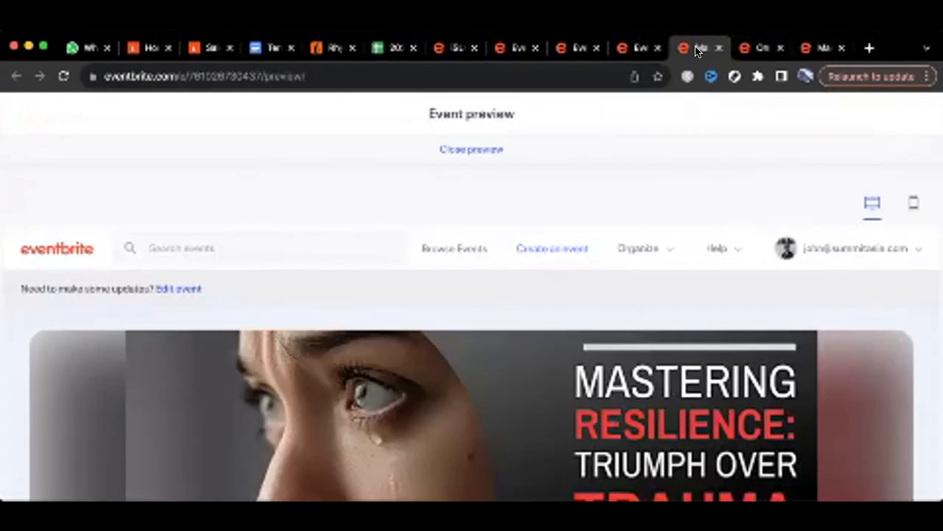
{"action": "left_click", "coordinate": [633, 50]}
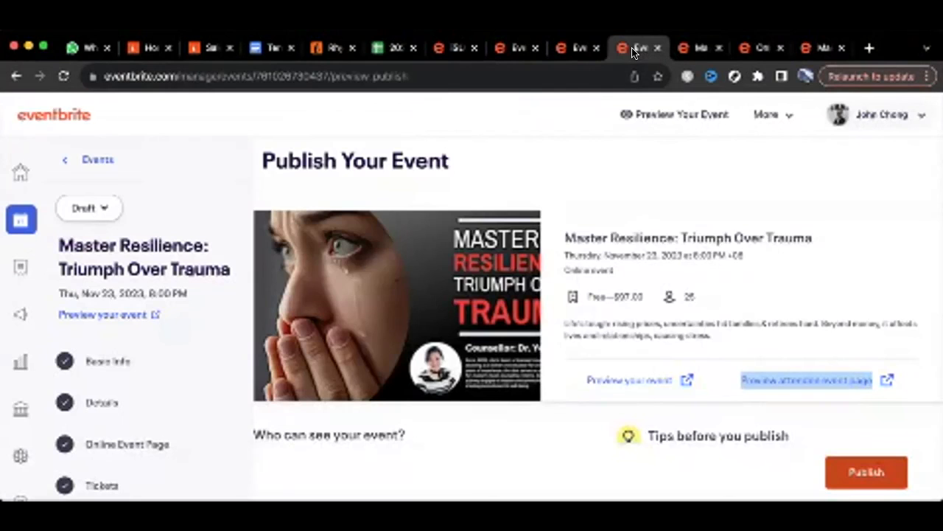
{"action": "scroll", "coordinate": [579, 273], "scroll_direction": "down", "scroll_amount": 5}
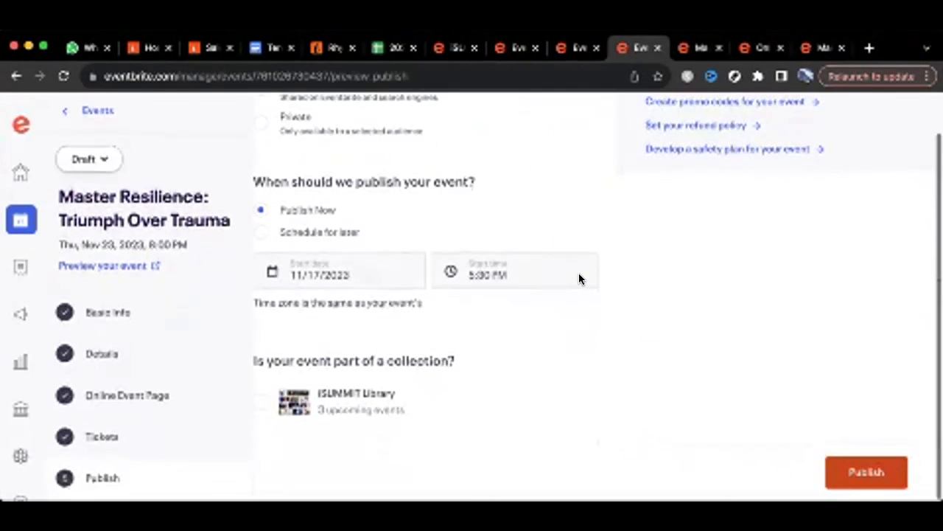
Recheck the publishing settings and add the event to the iSUMMIT Library collection
{"action": "scroll", "coordinate": [492, 236], "scroll_direction": "up", "scroll_amount": 3}
{"action": "scroll", "coordinate": [490, 235], "scroll_direction": "up", "scroll_amount": 1}
{"action": "scroll", "coordinate": [590, 243], "scroll_direction": "down", "scroll_amount": 2}
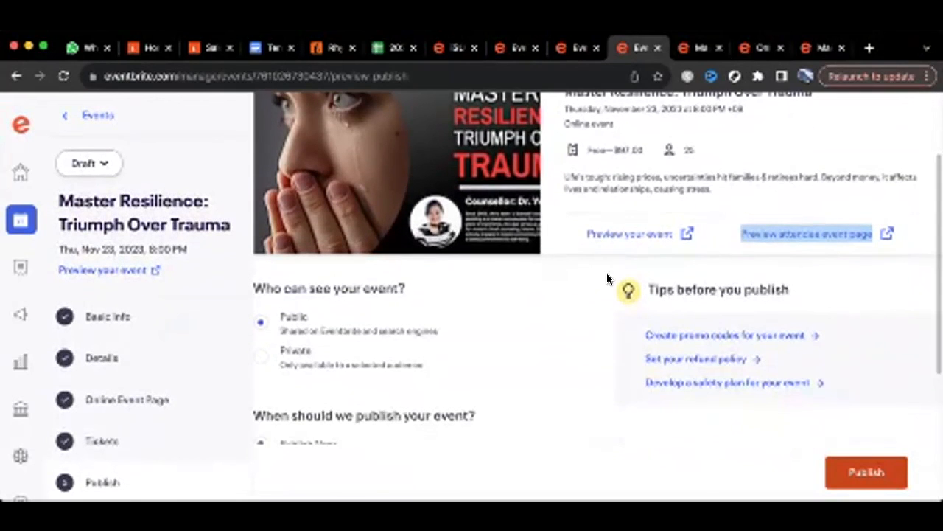
{"action": "scroll", "coordinate": [508, 349], "scroll_direction": "down", "scroll_amount": 2}
{"action": "scroll", "coordinate": [508, 350], "scroll_direction": "up", "scroll_amount": 1}
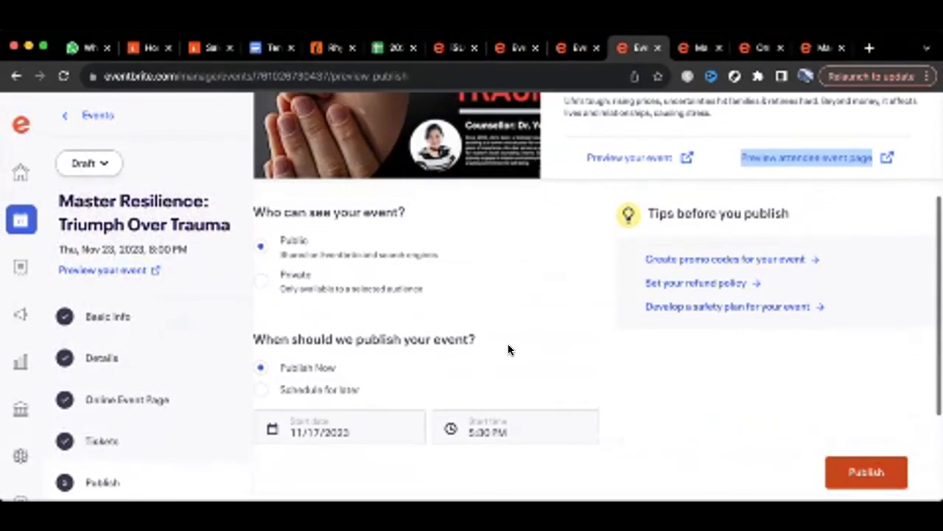
{"action": "scroll", "coordinate": [509, 349], "scroll_direction": "down", "scroll_amount": 4}
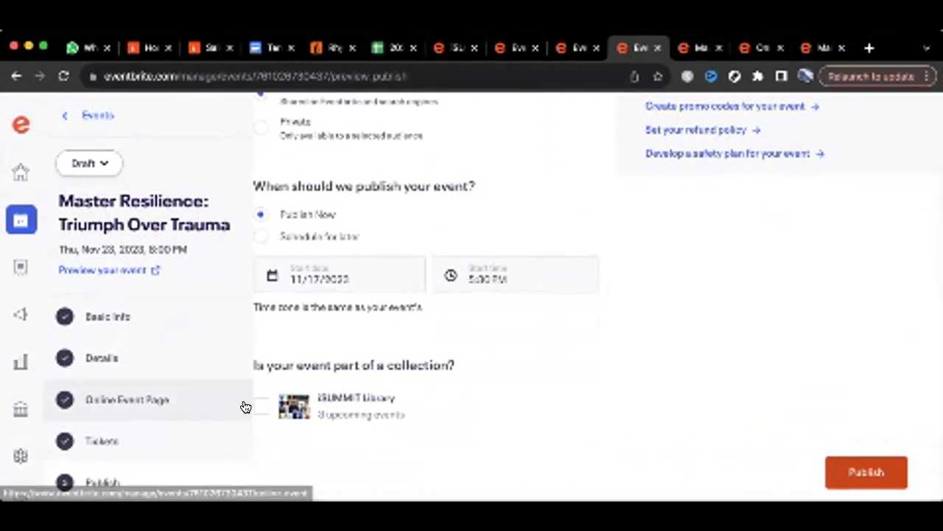
{"action": "left_click", "coordinate": [264, 404]}
Keep the event's visibility as Public with immediate publishing, and publish the event
{"action": "scroll", "coordinate": [354, 370], "scroll_direction": "up", "scroll_amount": 3}
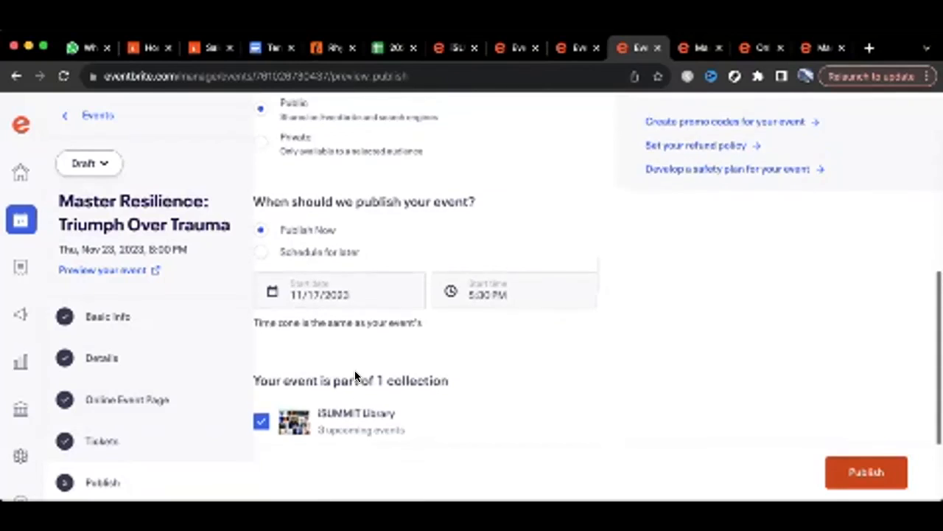
{"action": "left_click", "coordinate": [261, 182]}
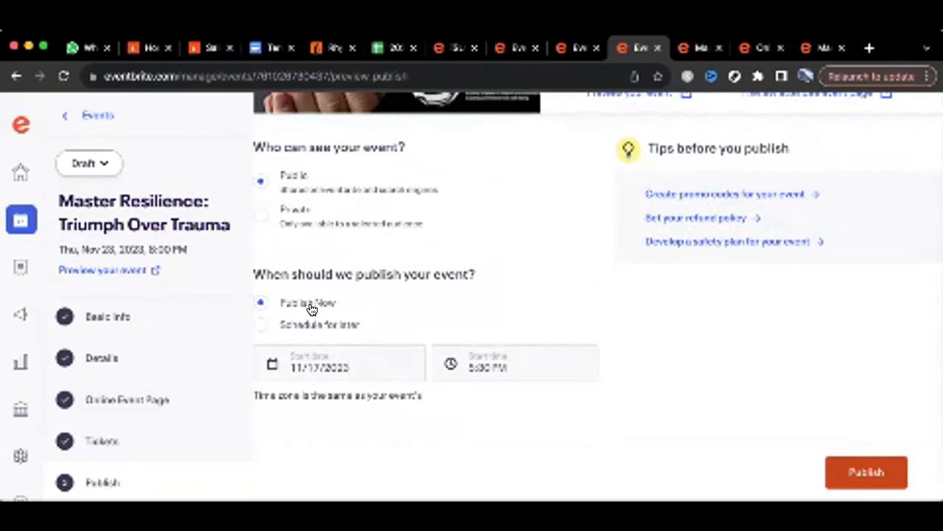
{"action": "scroll", "coordinate": [279, 308], "scroll_direction": "down", "scroll_amount": 1}
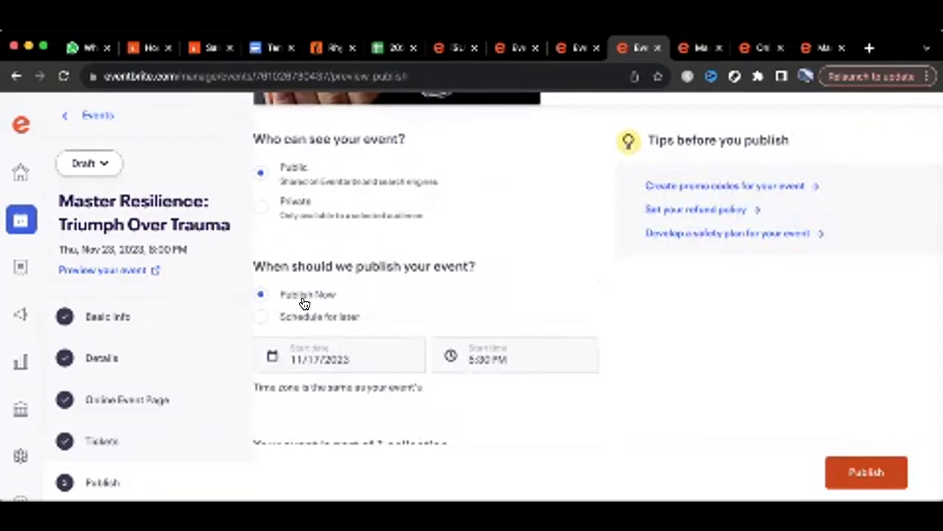
{"action": "scroll", "coordinate": [304, 302], "scroll_direction": "down", "scroll_amount": 2}
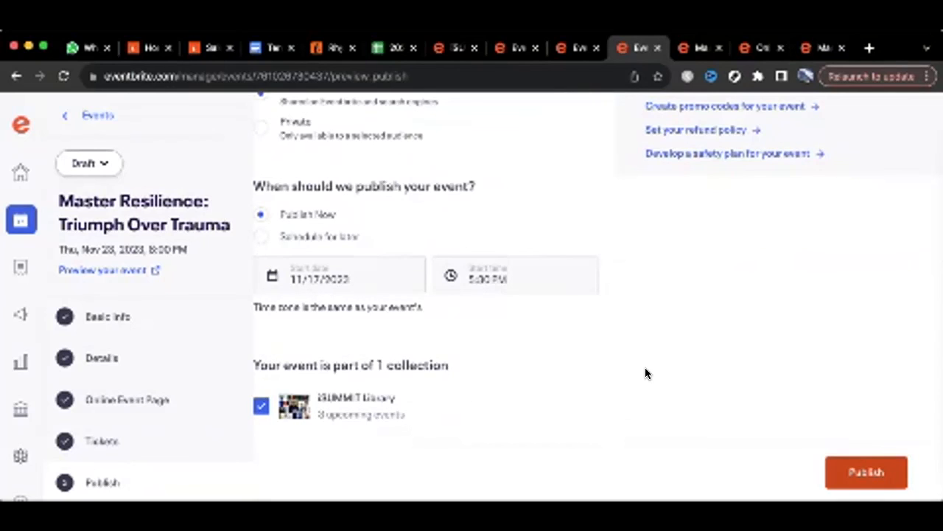
{"action": "scroll", "coordinate": [645, 372], "scroll_direction": "up", "scroll_amount": 1}
{"action": "scroll", "coordinate": [650, 374], "scroll_direction": "down", "scroll_amount": 1}
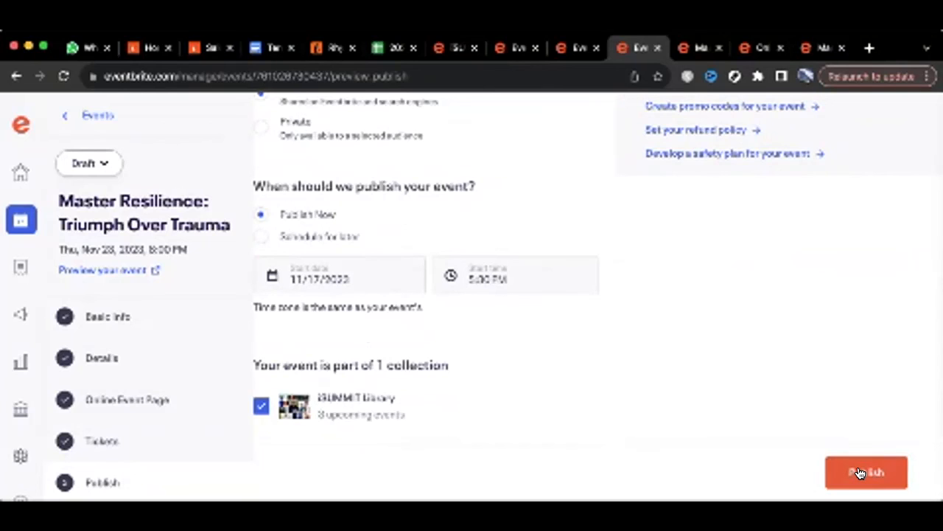
{"action": "left_click", "coordinate": [860, 472]}
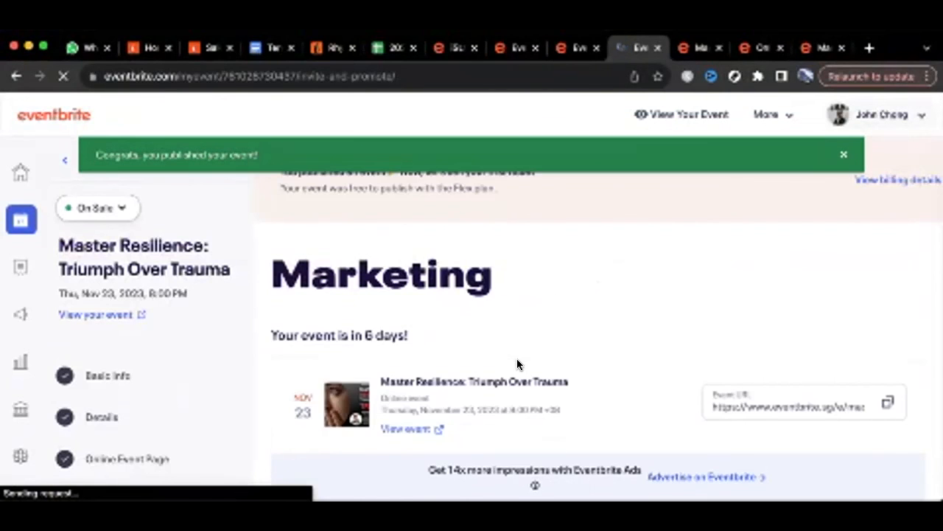
Look over the published event's marketing options and copy its event URL
{"action": "scroll", "coordinate": [518, 362], "scroll_direction": "down", "scroll_amount": 5}
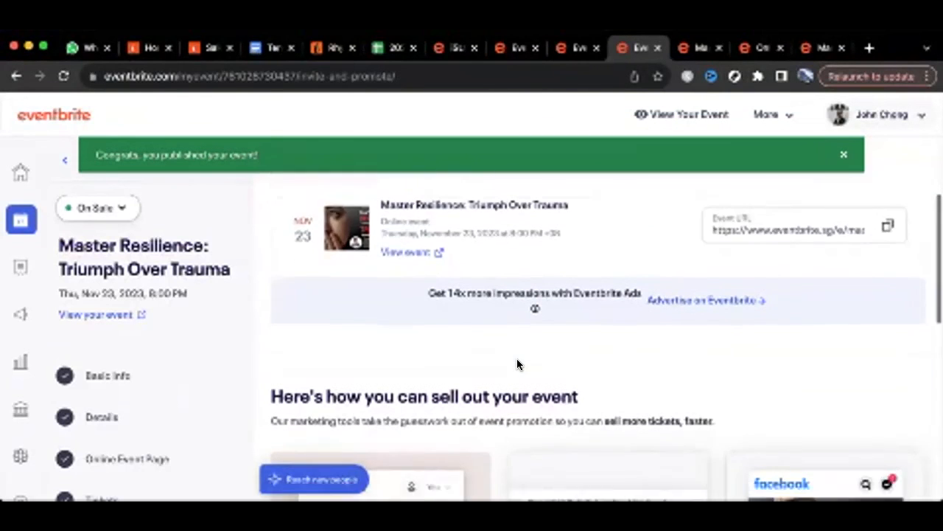
{"action": "scroll", "coordinate": [517, 358], "scroll_direction": "down", "scroll_amount": 2}
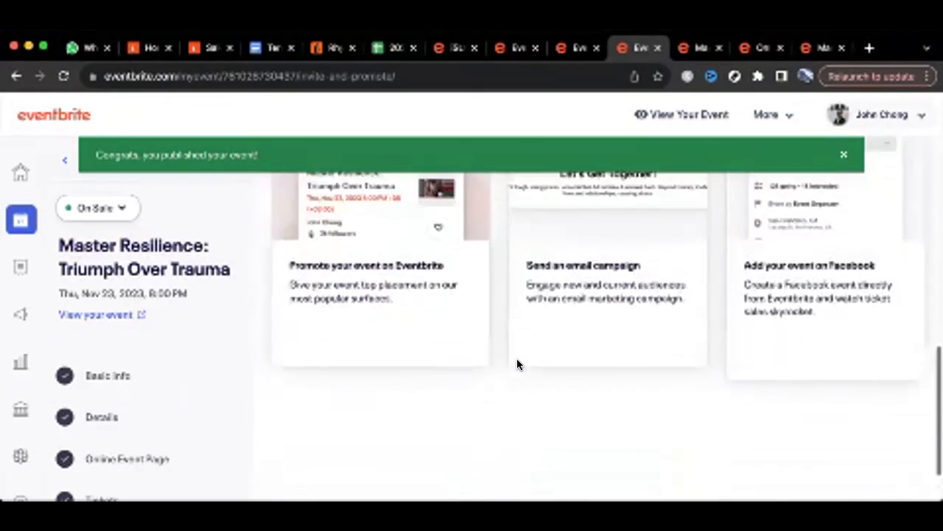
{"action": "scroll", "coordinate": [517, 358], "scroll_direction": "up", "scroll_amount": 10}
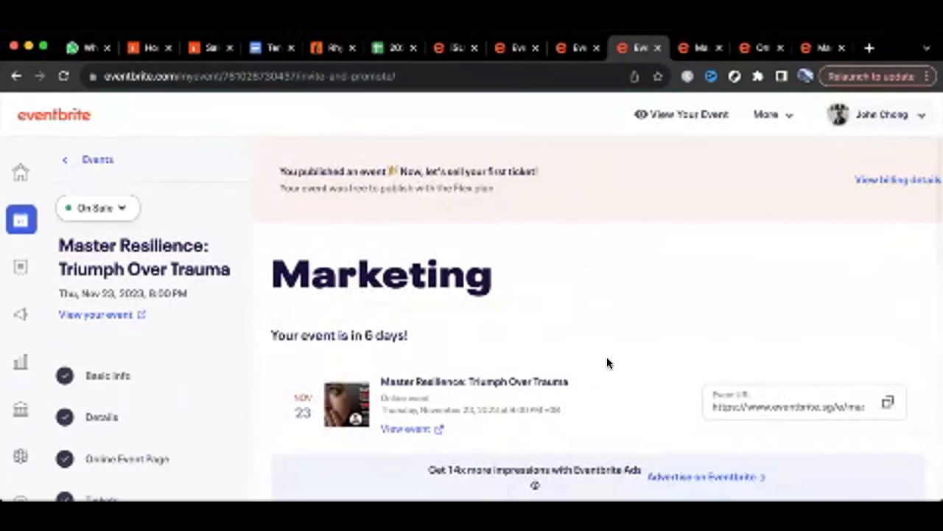
{"action": "left_click", "coordinate": [887, 402]}
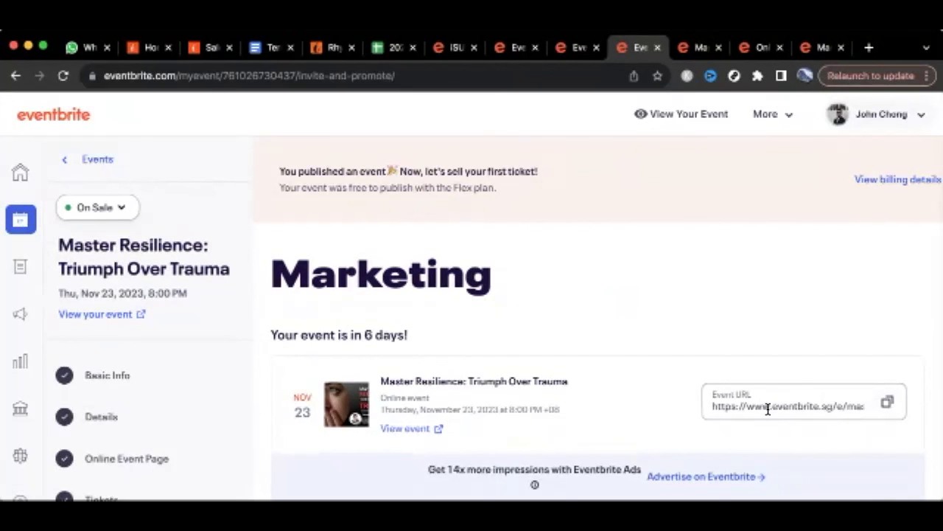
{"action": "scroll", "coordinate": [635, 403], "scroll_direction": "down", "scroll_amount": 5}
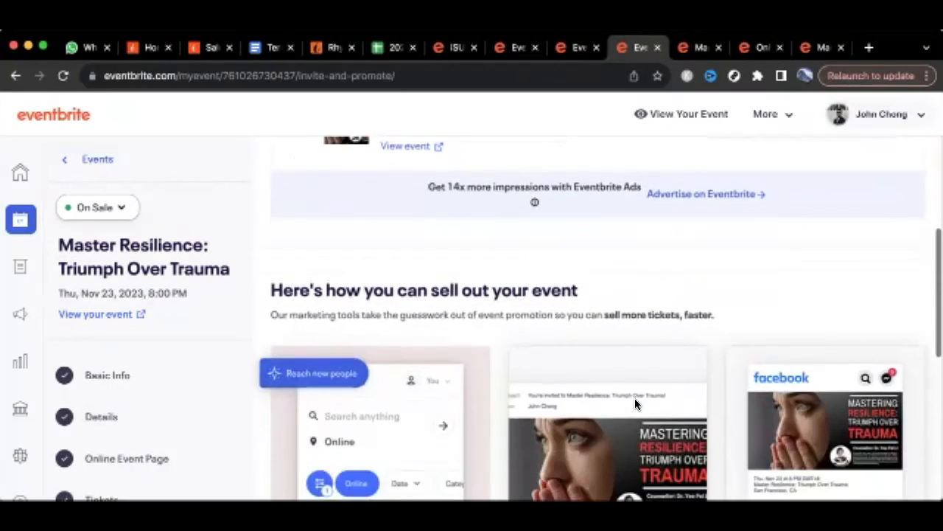
{"action": "scroll", "coordinate": [635, 398], "scroll_direction": "up", "scroll_amount": 5}
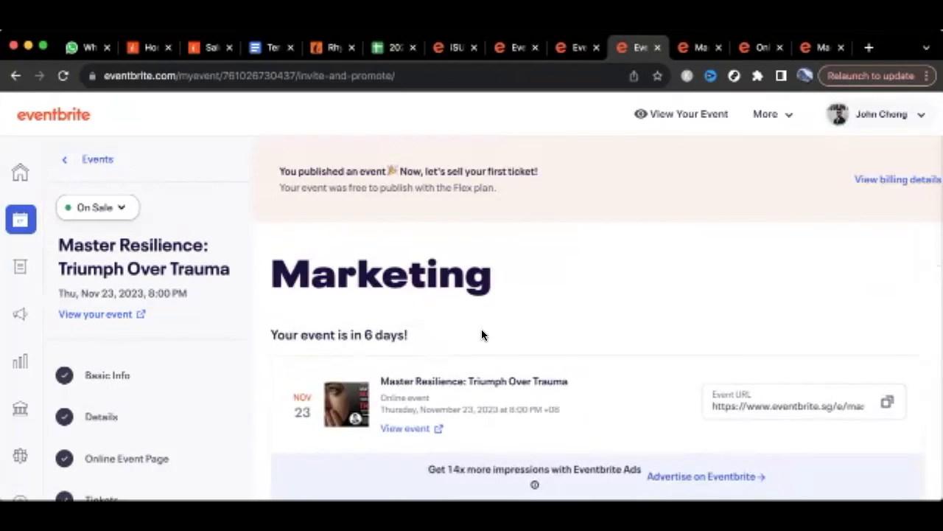